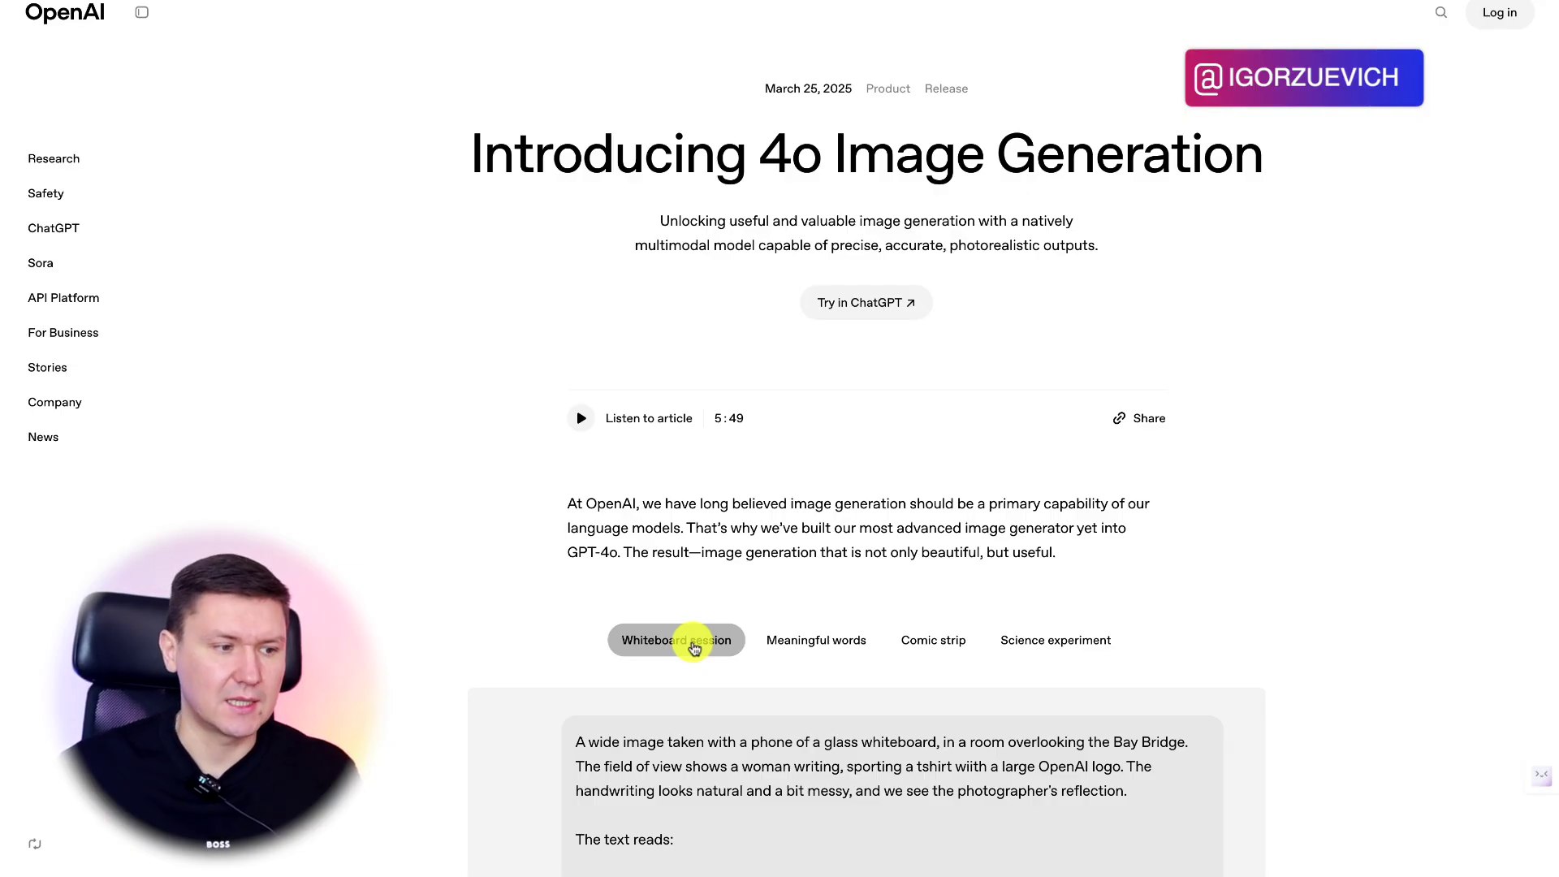
- Browse the Whiteboard session example, then switch to the Meaningful words fridge-poetry example
scroll(552, 573, down, 4)
scroll(564, 573, down, 3)
scroll(560, 535, down, 2)
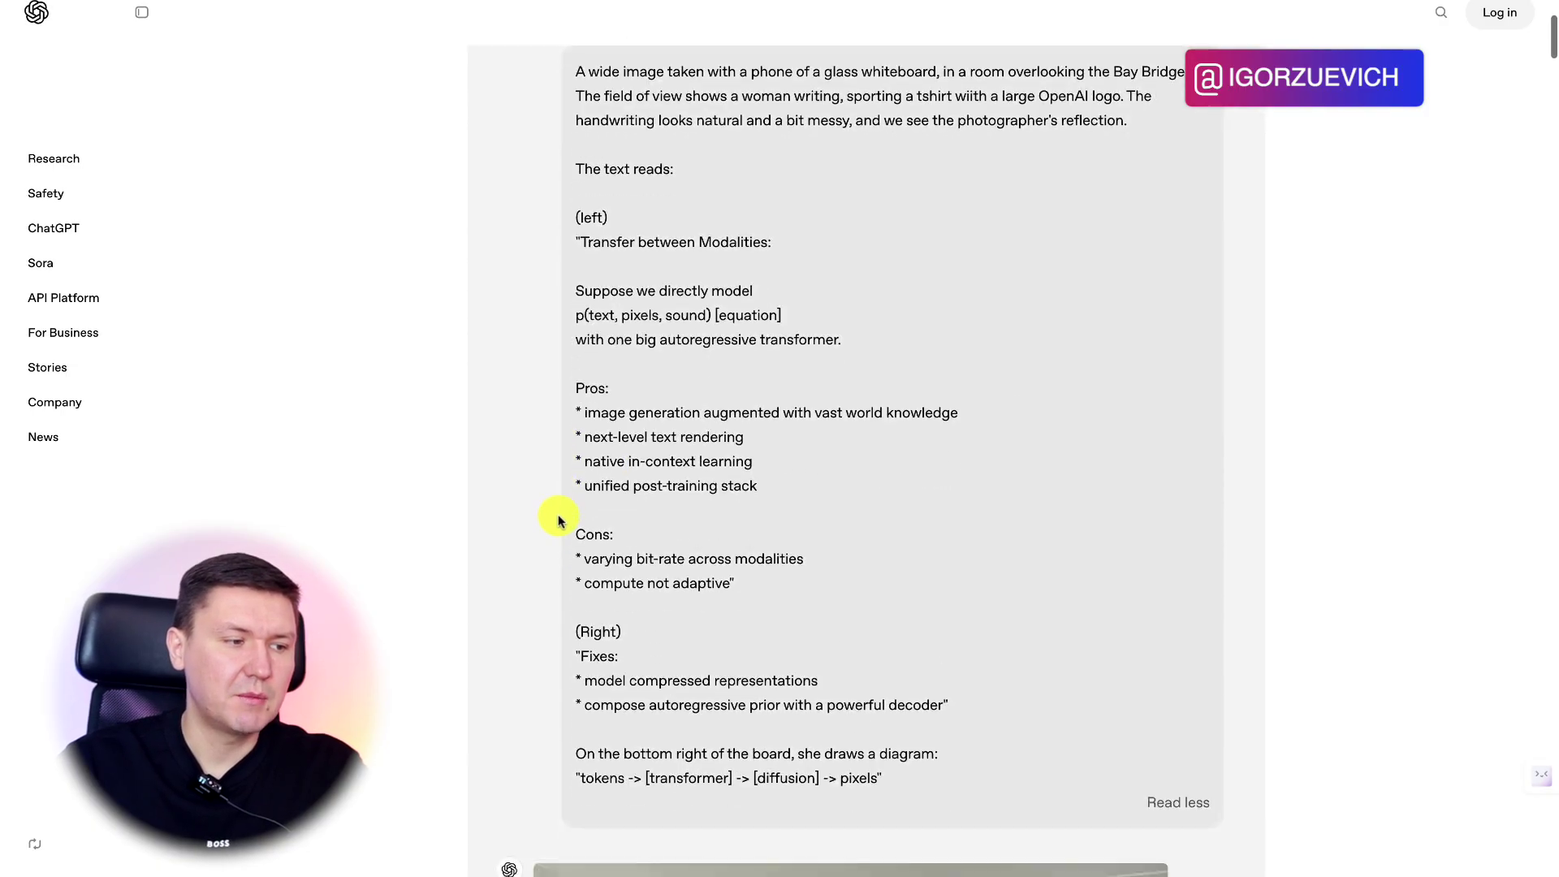
scroll(558, 521, down, 6)
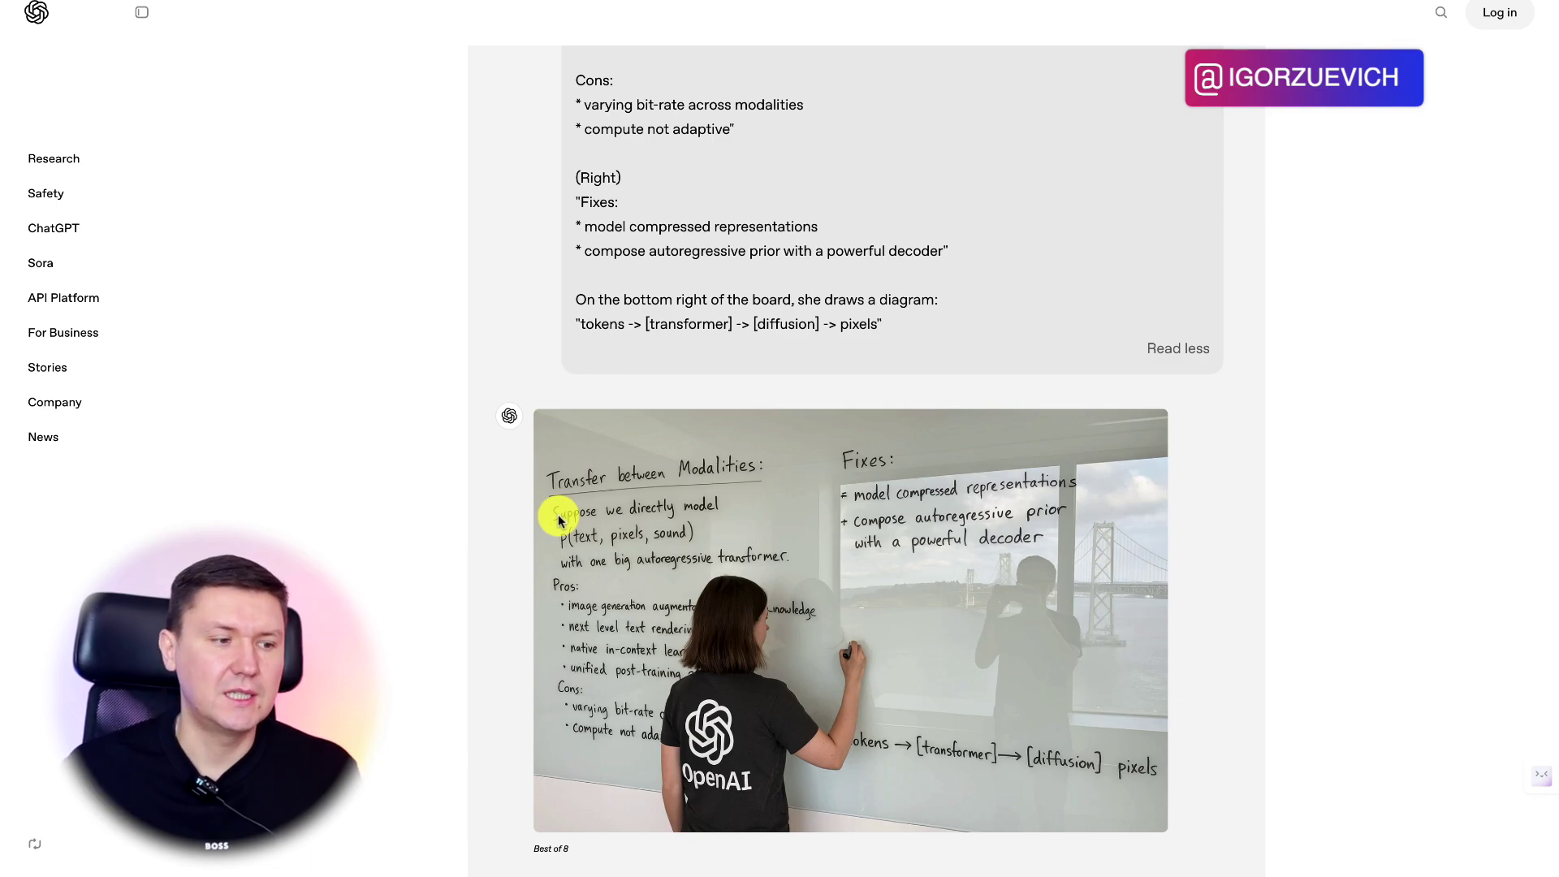
scroll(558, 520, up, 2)
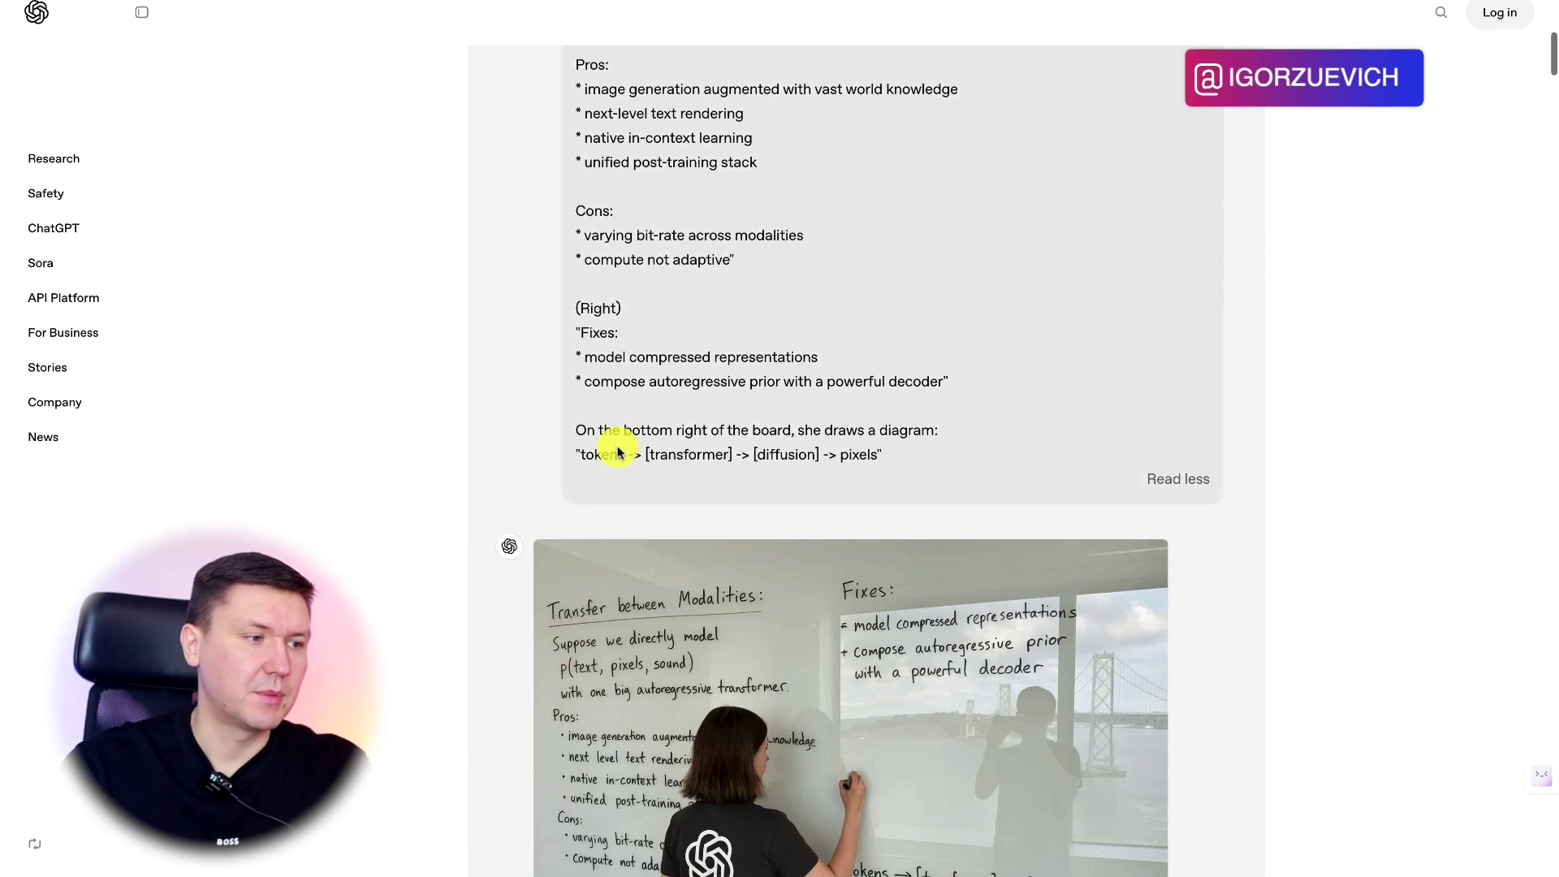
scroll(612, 445, up, 4)
scroll(647, 352, down, 9)
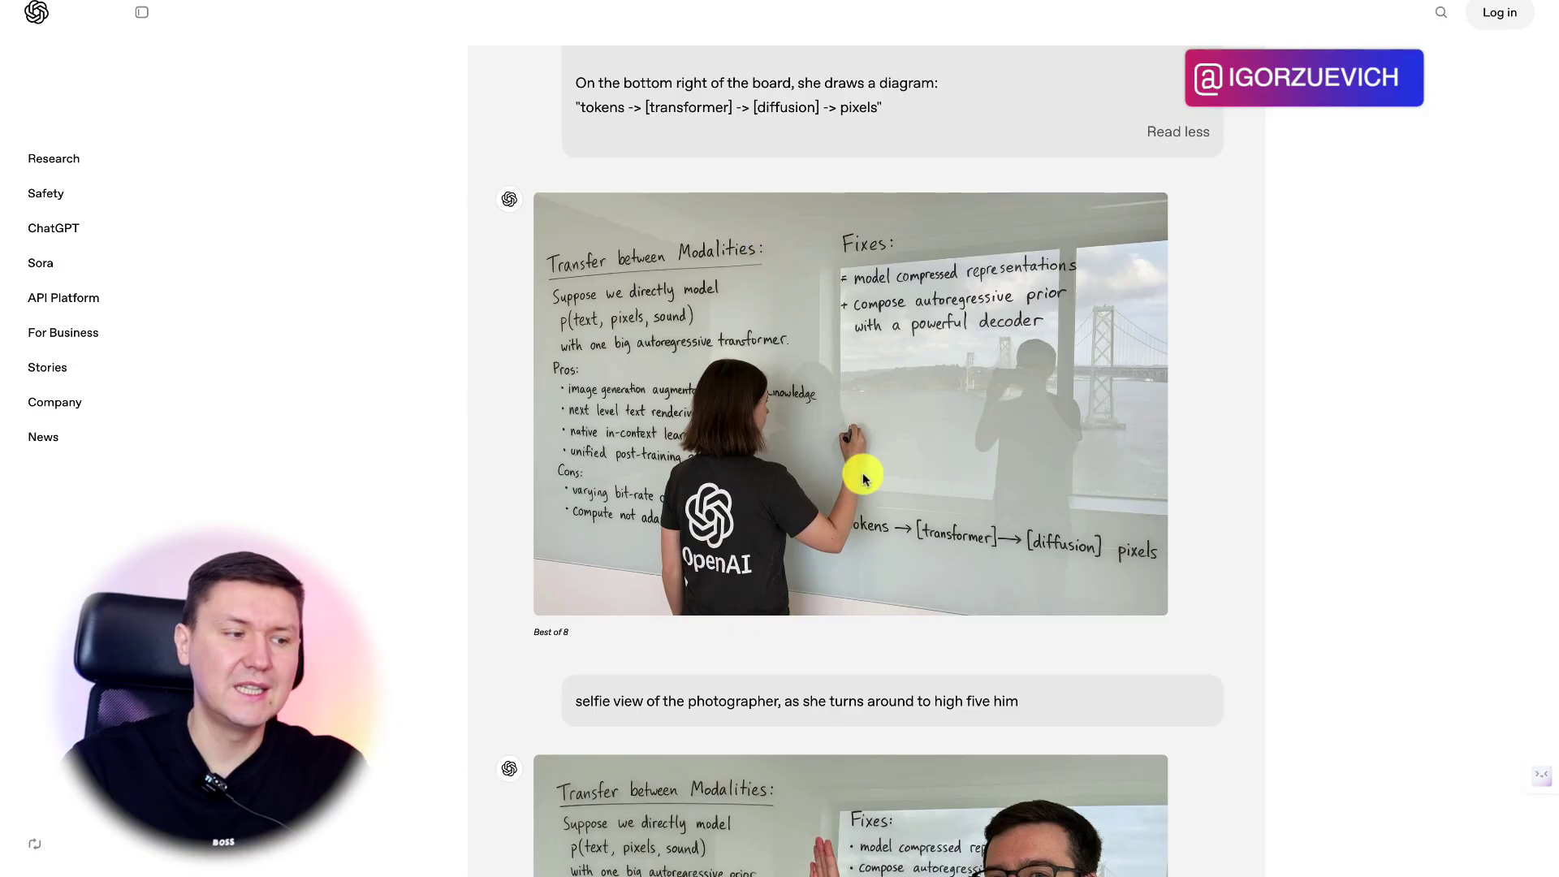
scroll(1321, 313, up, 2)
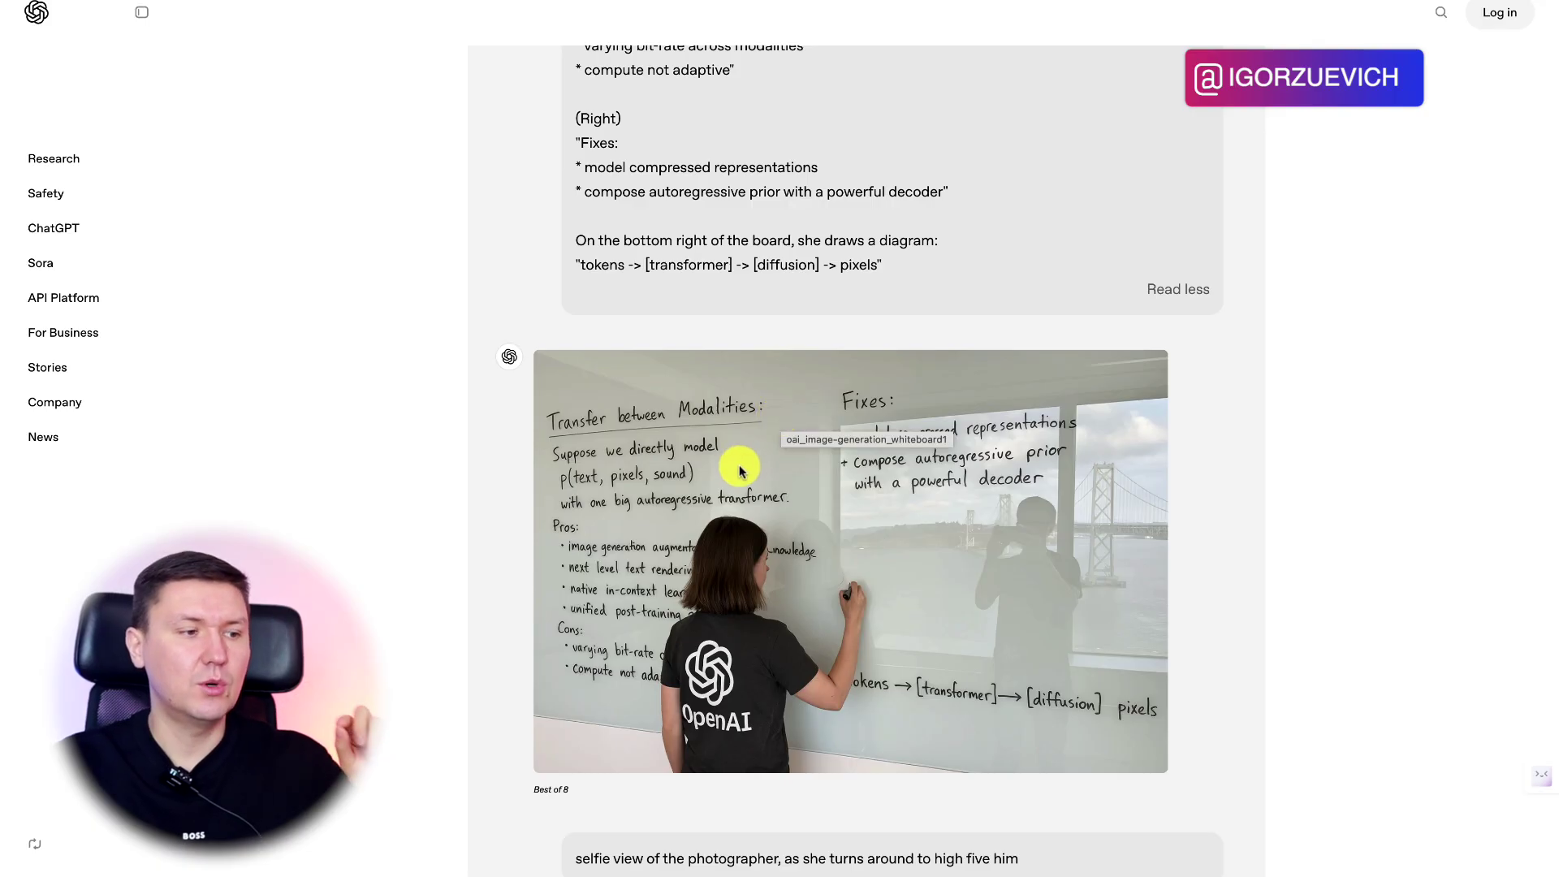
scroll(739, 471, down, 1)
scroll(836, 453, down, 6)
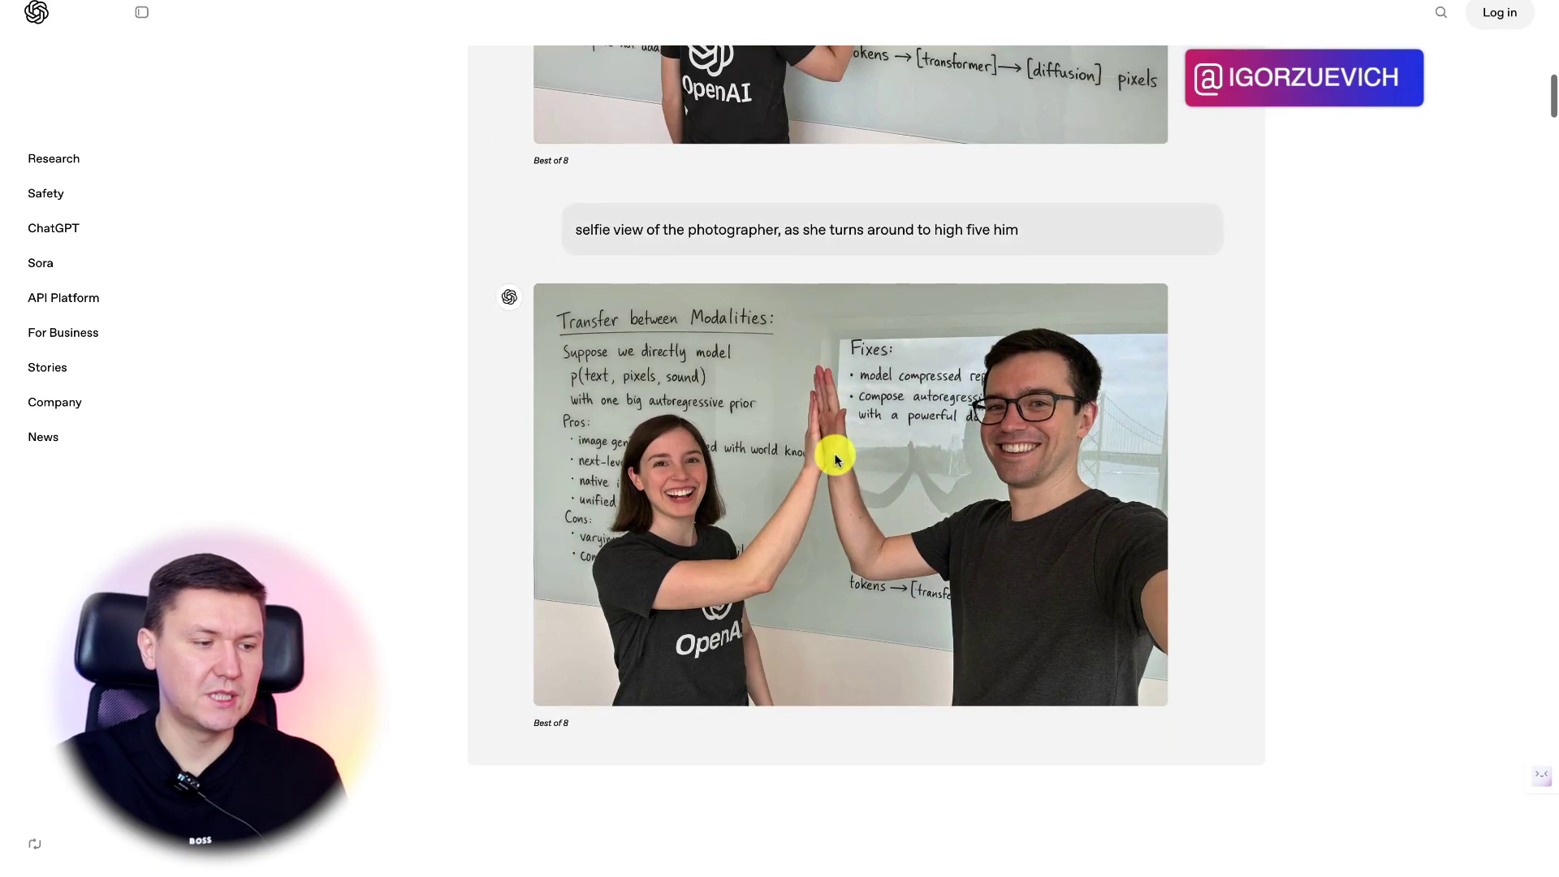
scroll(836, 458, down, 5)
scroll(836, 459, up, 10)
scroll(836, 458, up, 10)
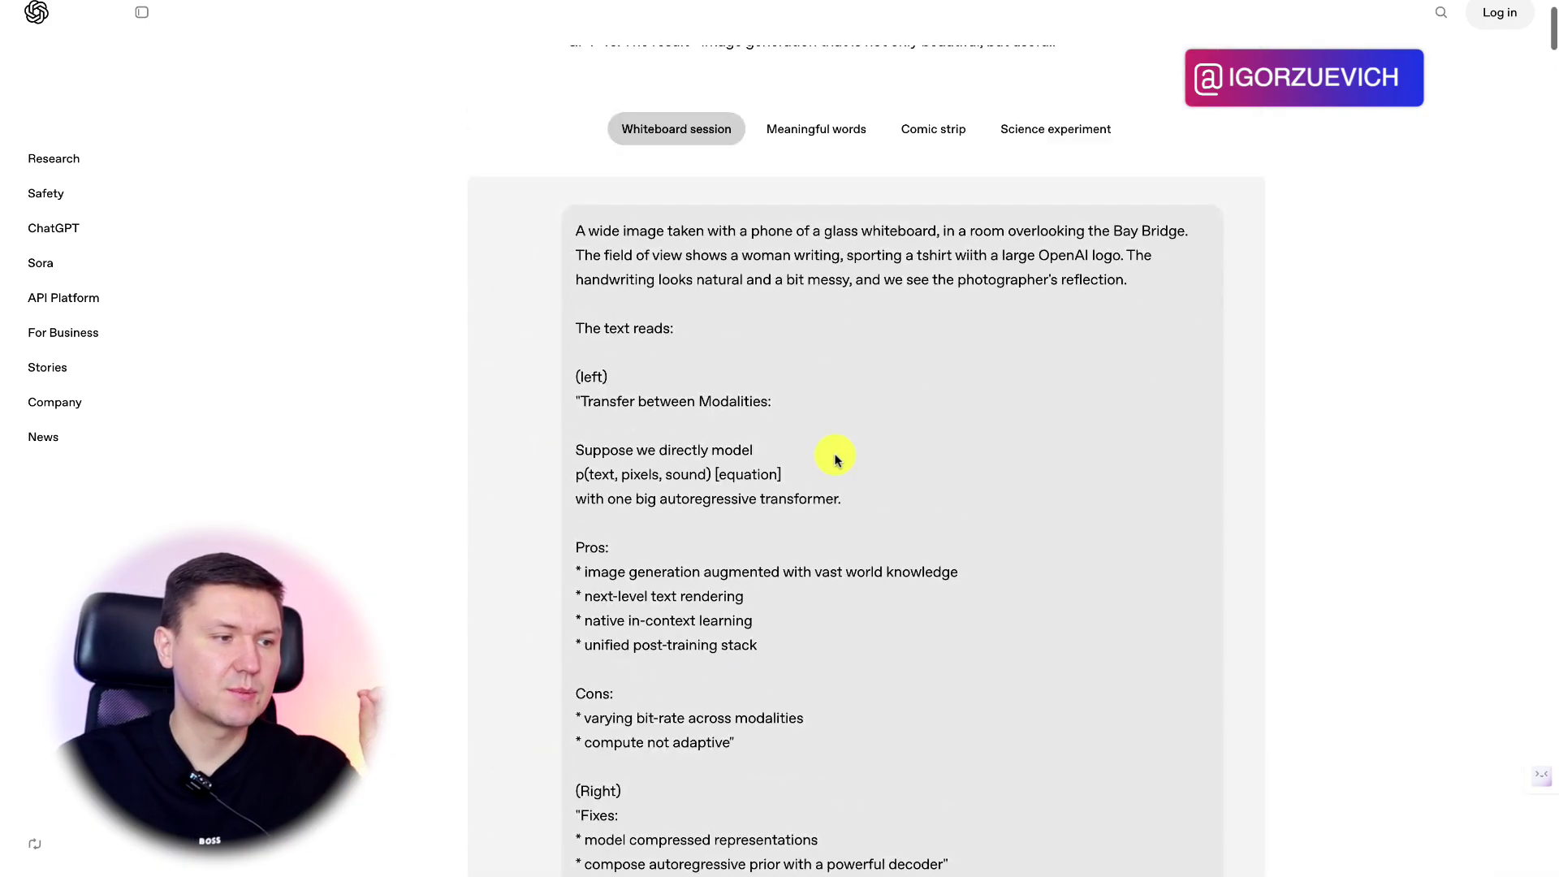
scroll(837, 454, up, 3)
click(816, 393)
- Switch the article's example gallery to the Comic strip example
scroll(1245, 376, down, 5)
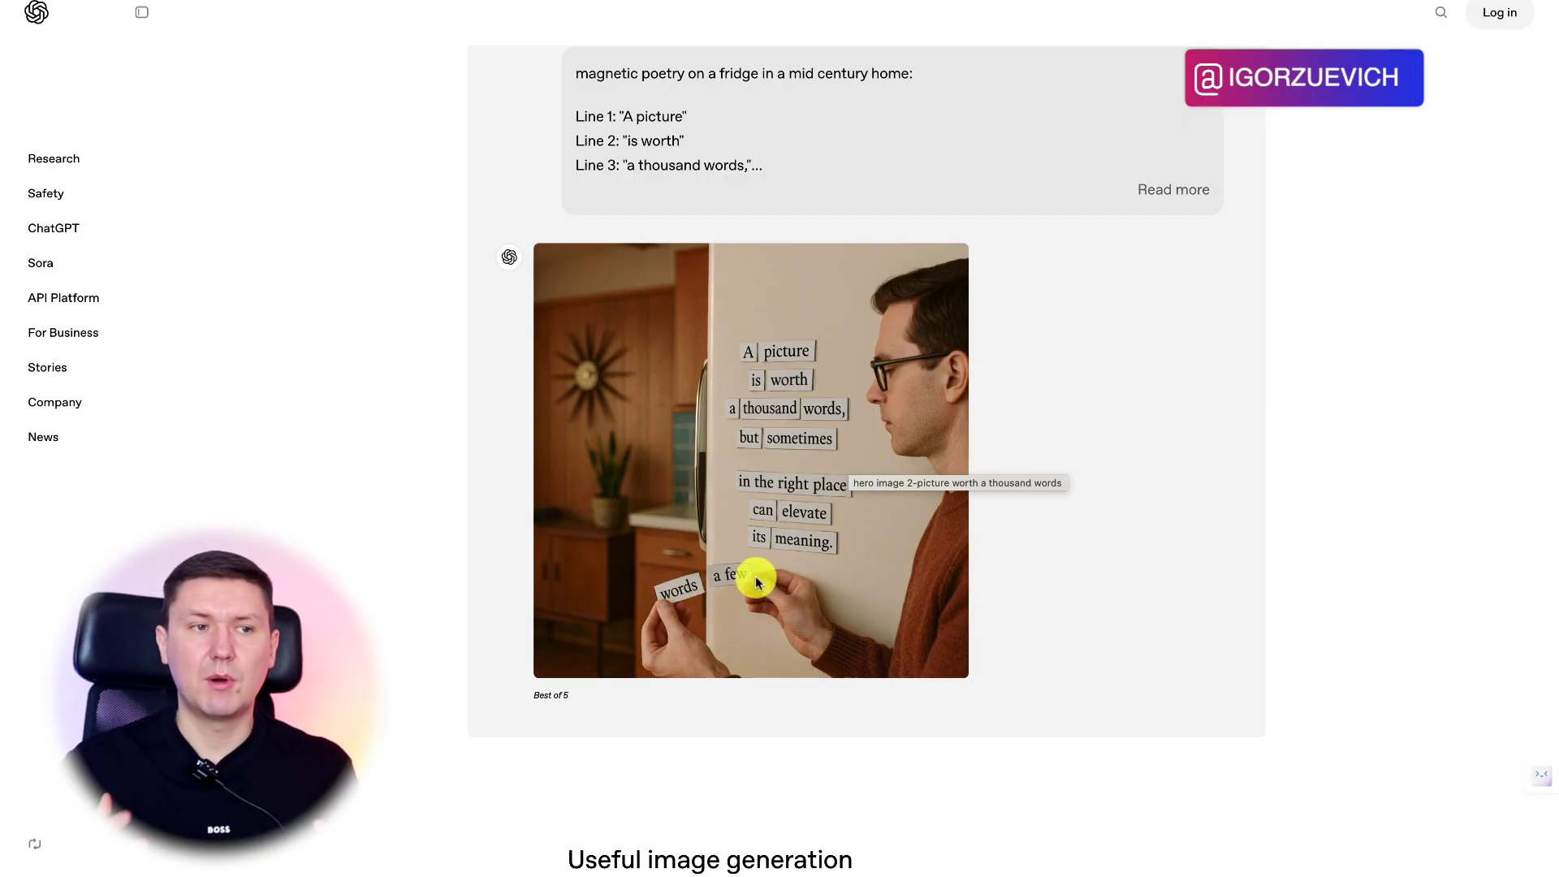
scroll(755, 582, up, 4)
scroll(755, 582, down, 1)
scroll(755, 583, down, 3)
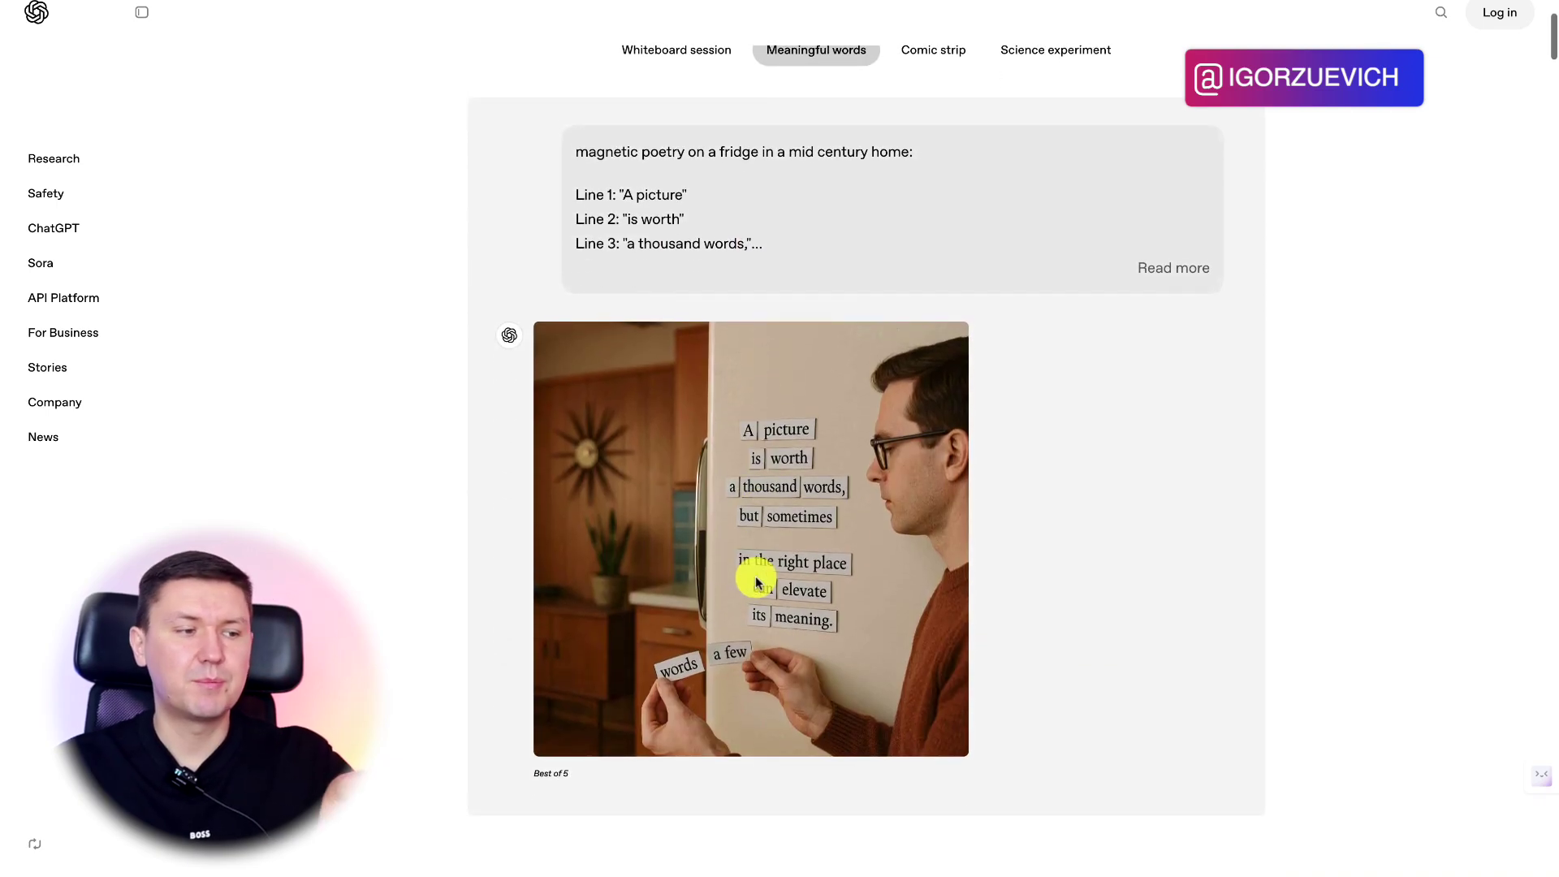
scroll(755, 582, down, 1)
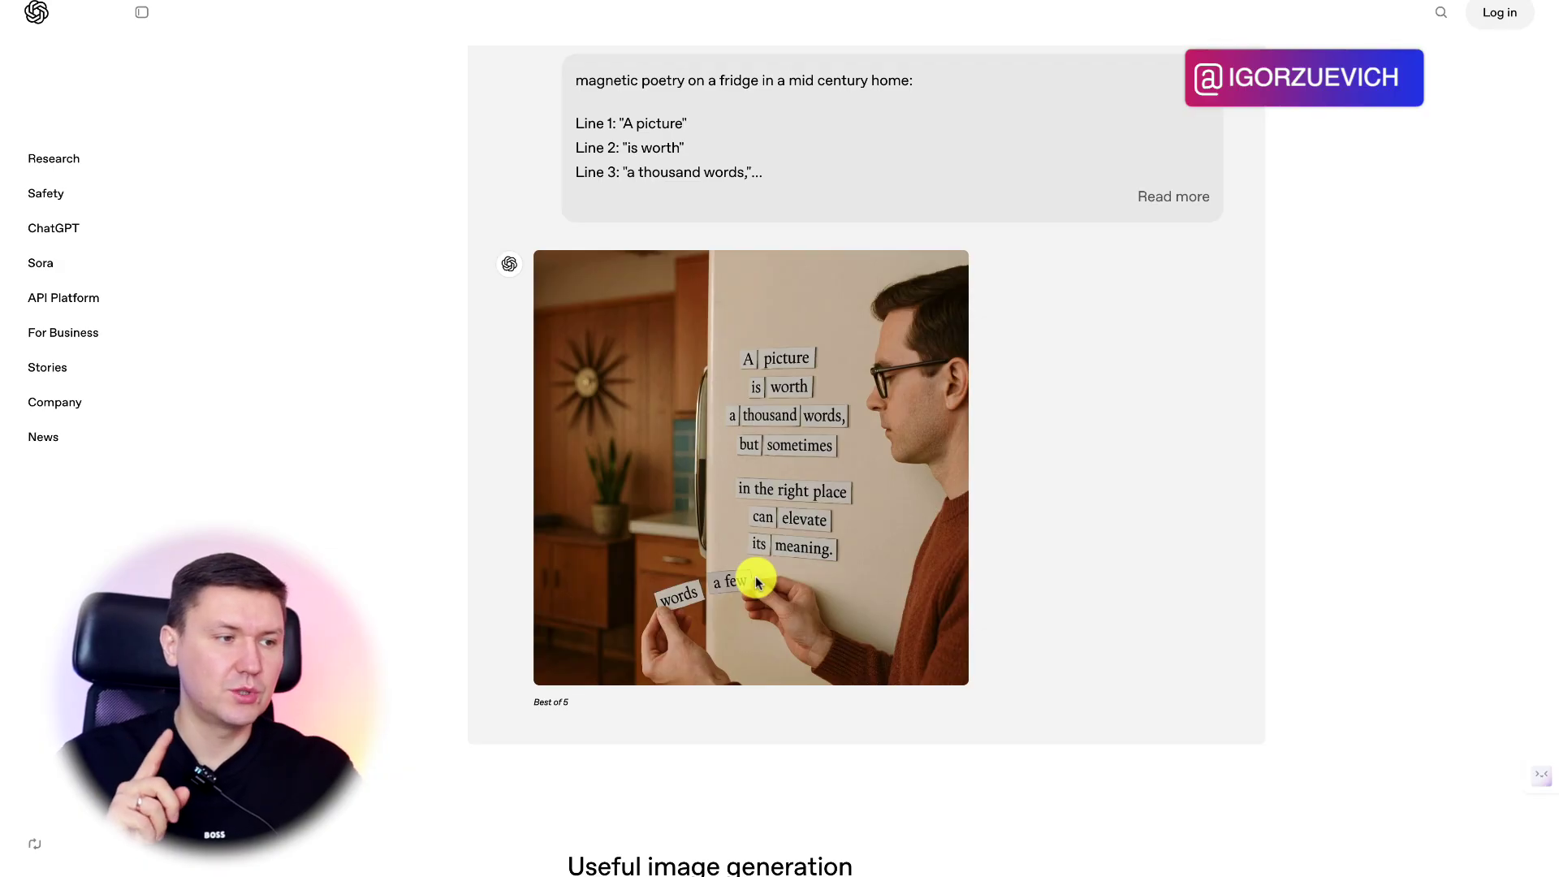
scroll(755, 581, up, 5)
click(932, 379)
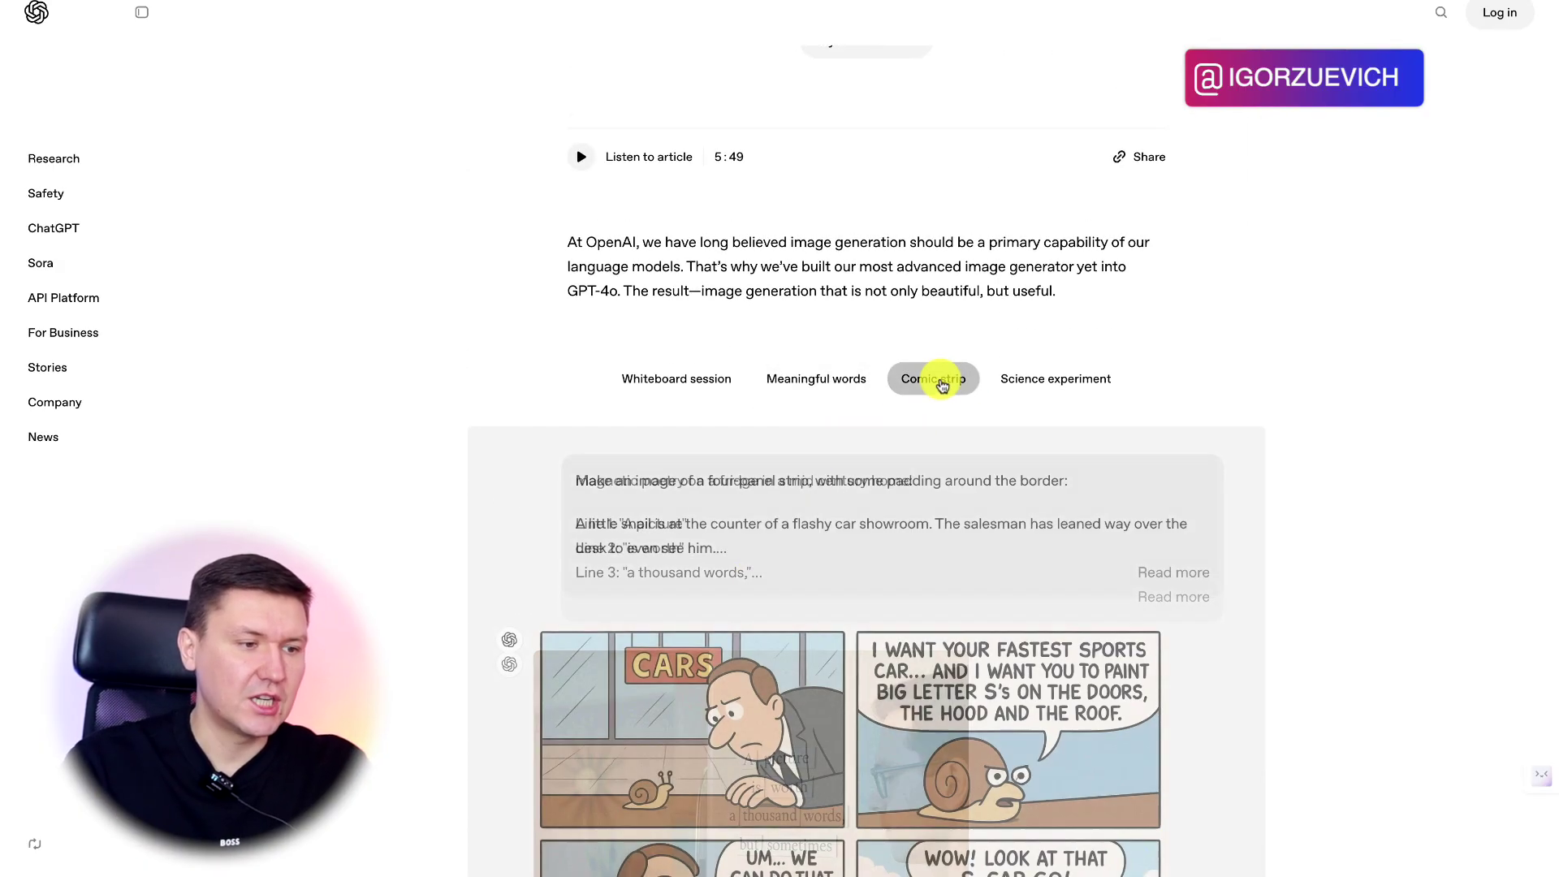
- Expand the snail-at-car-showroom comic prompt to its full text
scroll(1259, 407, down, 1)
scroll(1257, 407, down, 3)
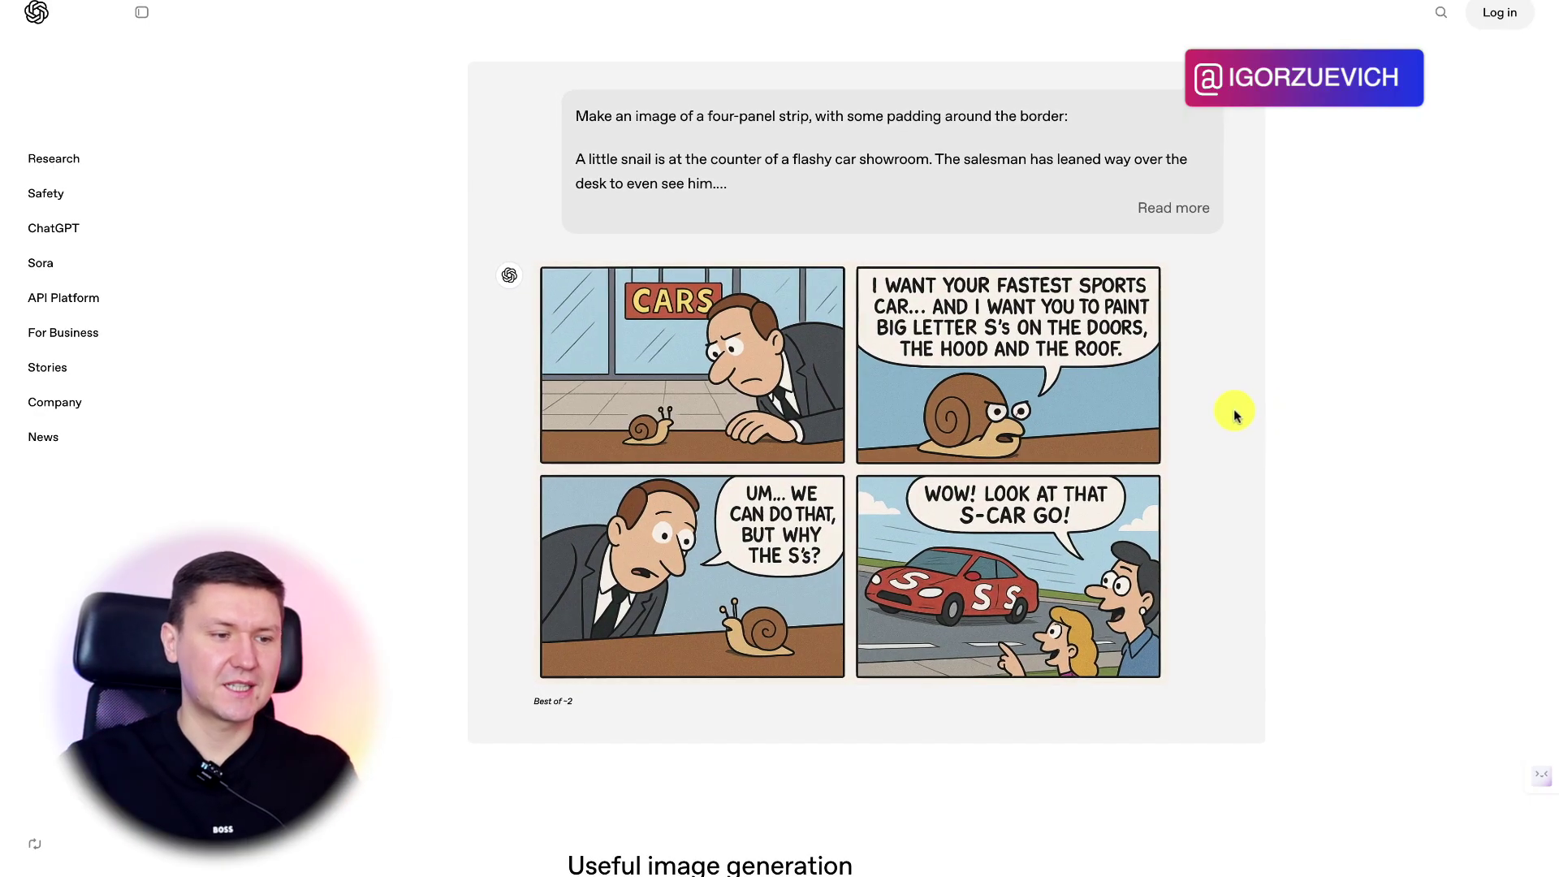
scroll(997, 123, up, 1)
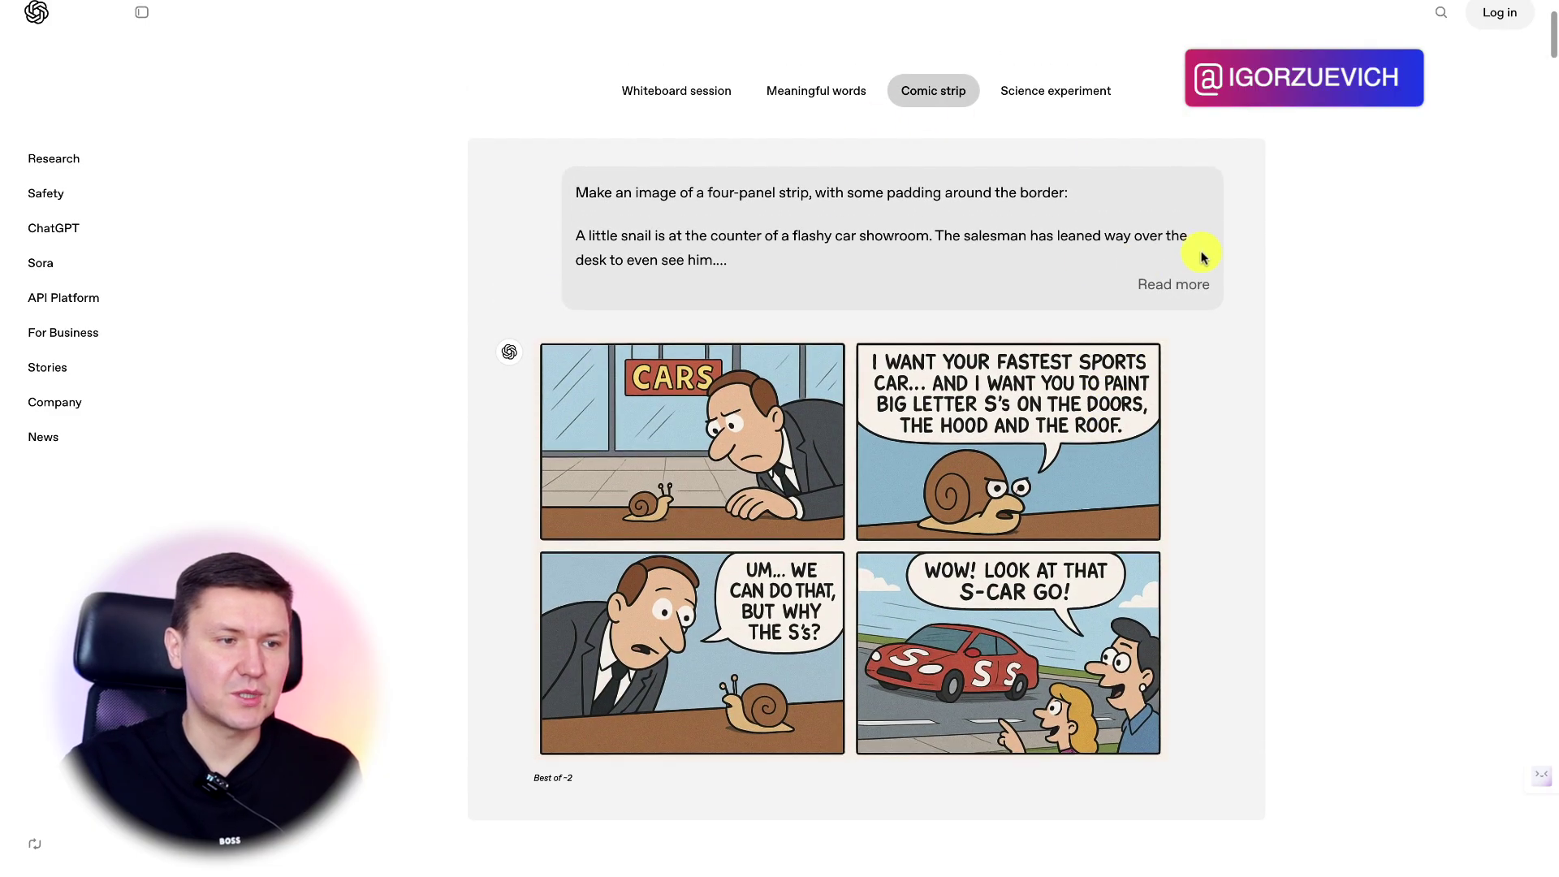
click(1186, 284)
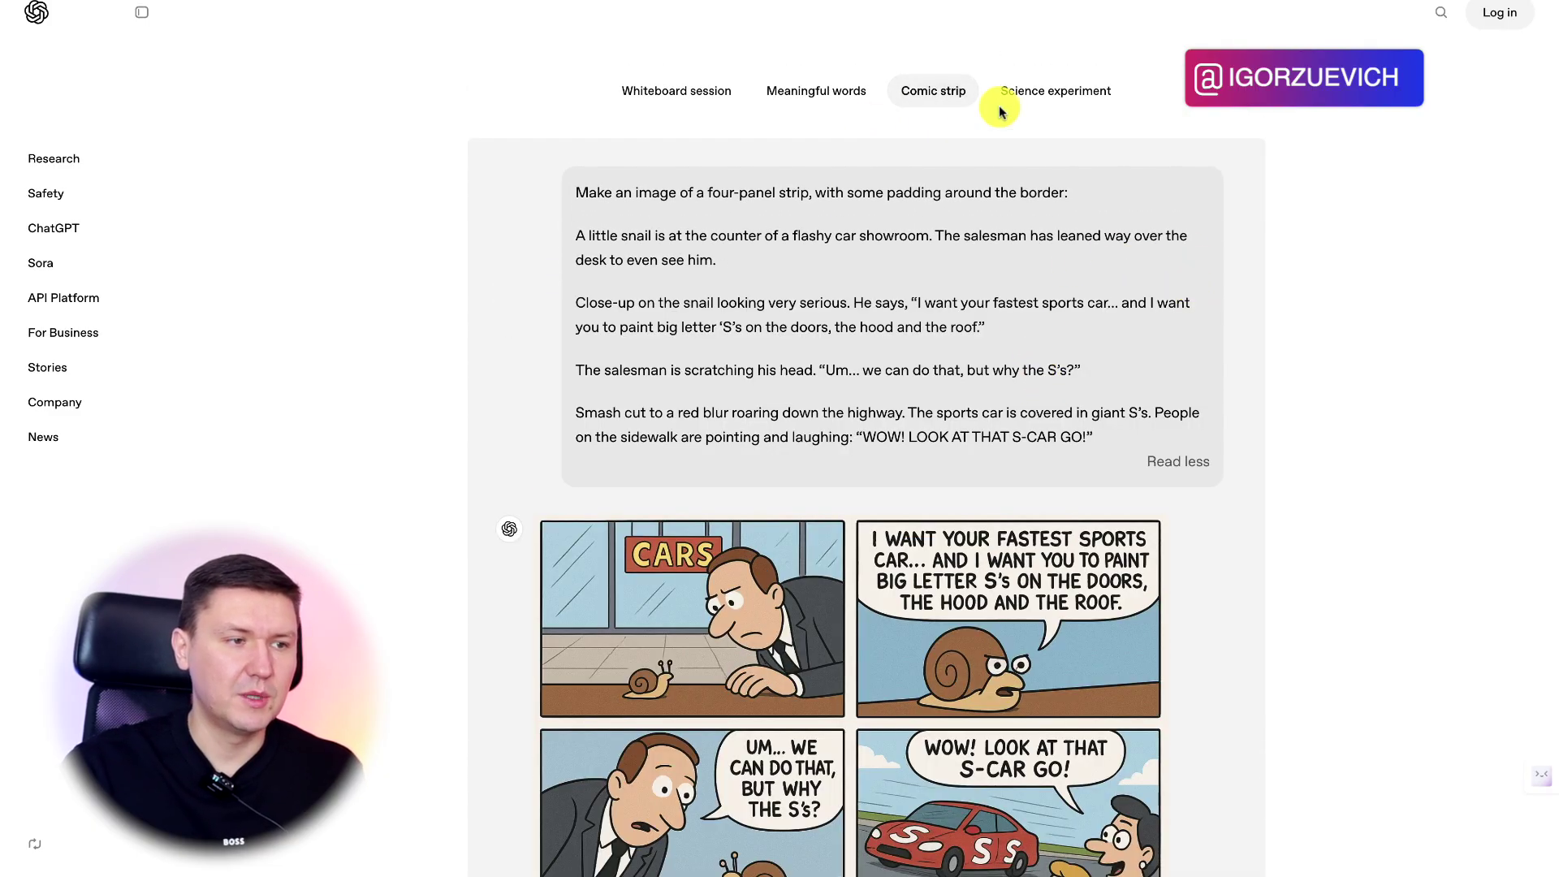
- Show the Science experiment example and look through its Newton prism images down to Useful image generation
click(1039, 93)
scroll(1006, 422, up, 3)
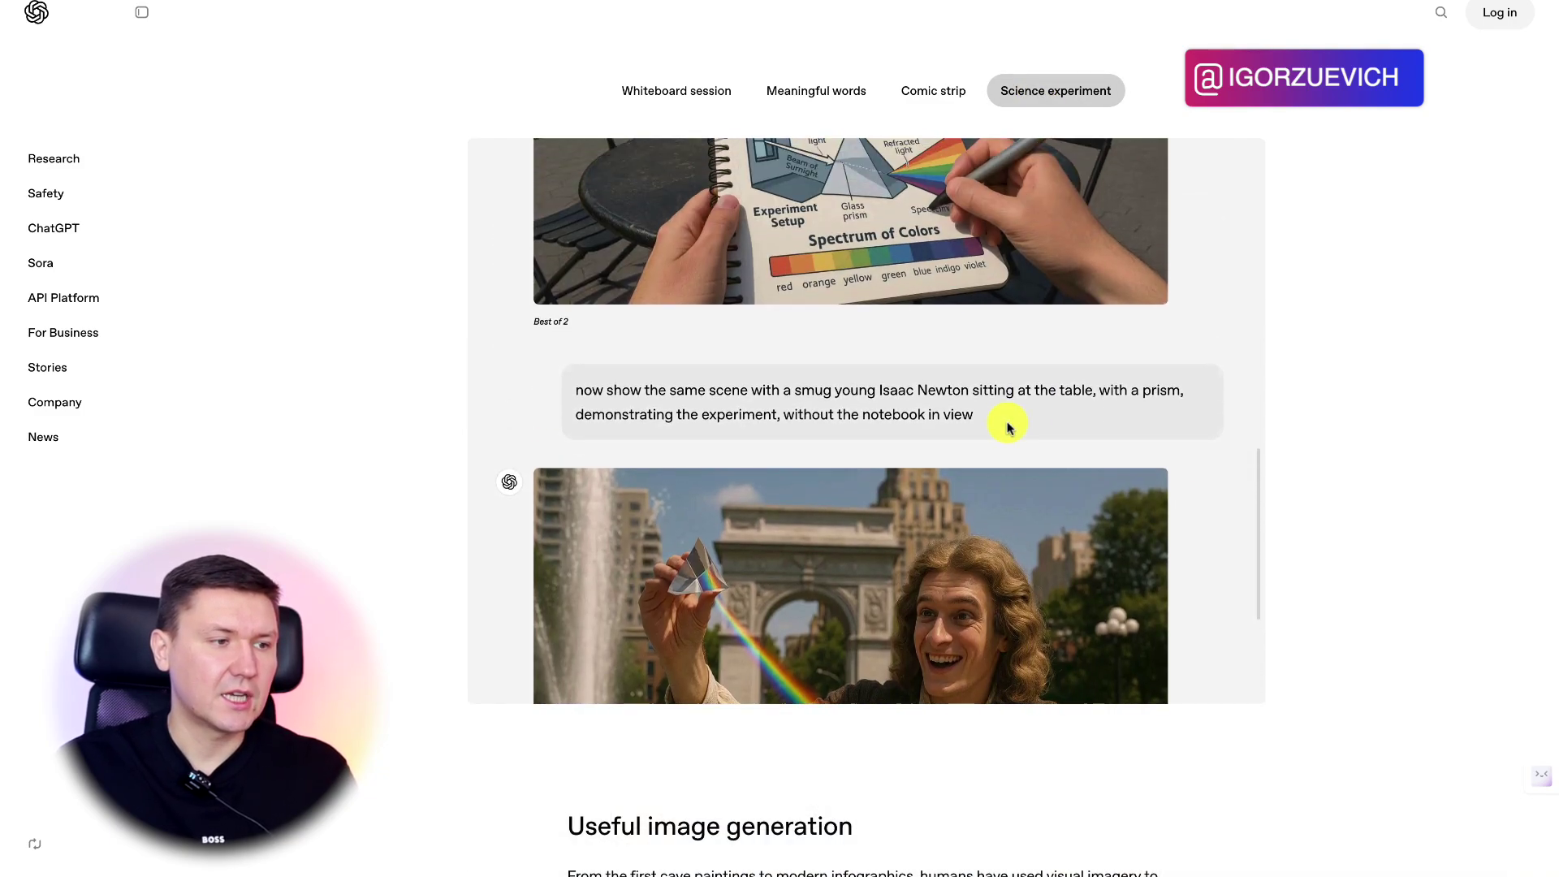
scroll(1007, 422, up, 5)
scroll(1009, 428, up, 4)
scroll(1006, 428, up, 2)
scroll(1006, 427, up, 1)
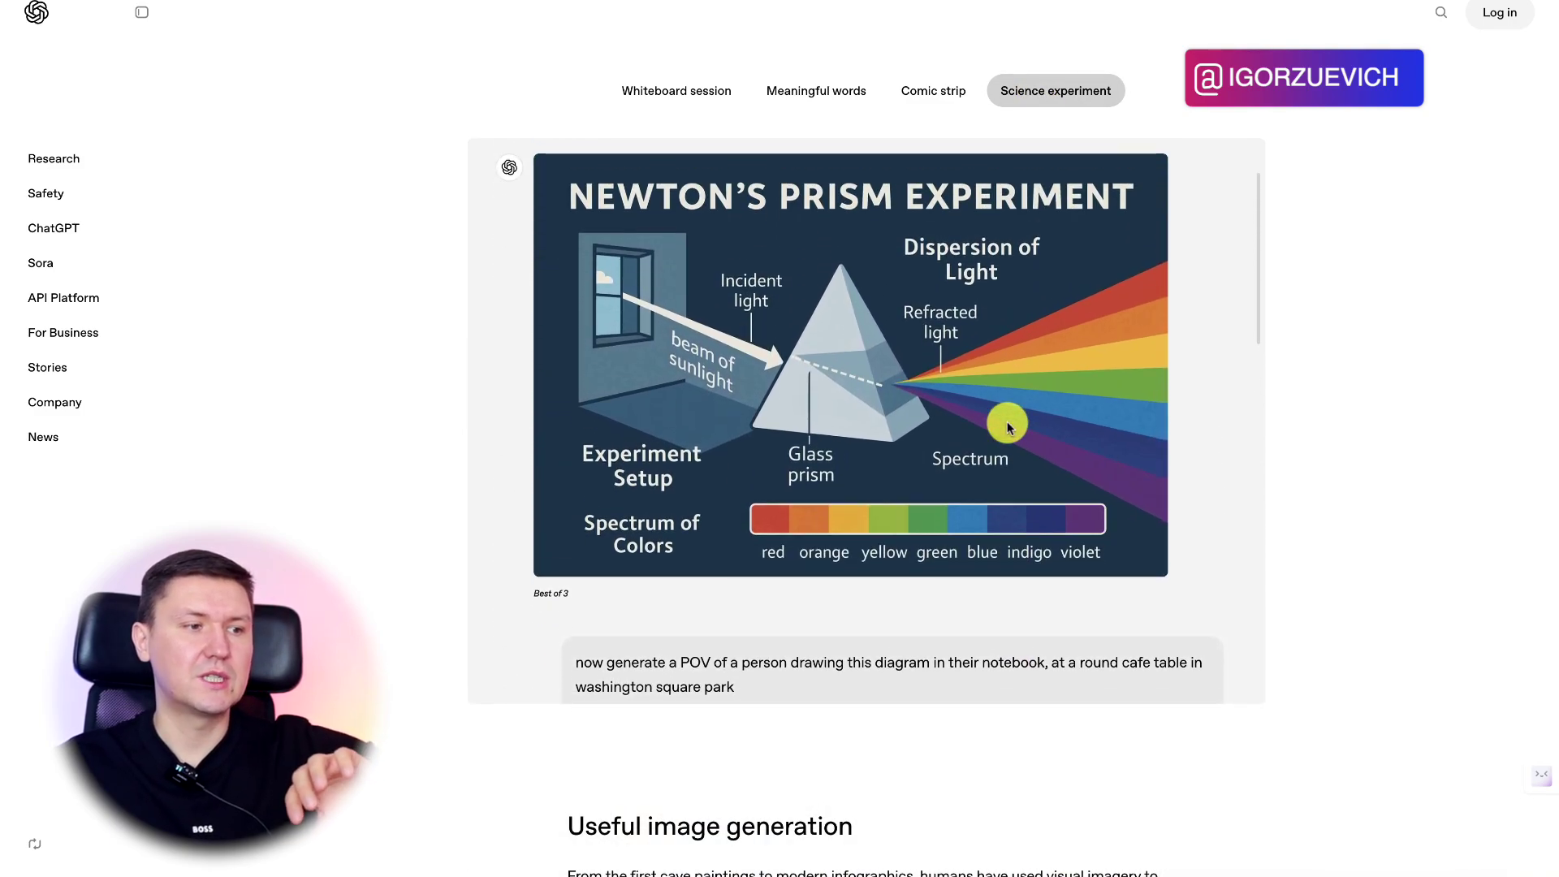
scroll(1006, 427, down, 2)
scroll(1006, 428, down, 8)
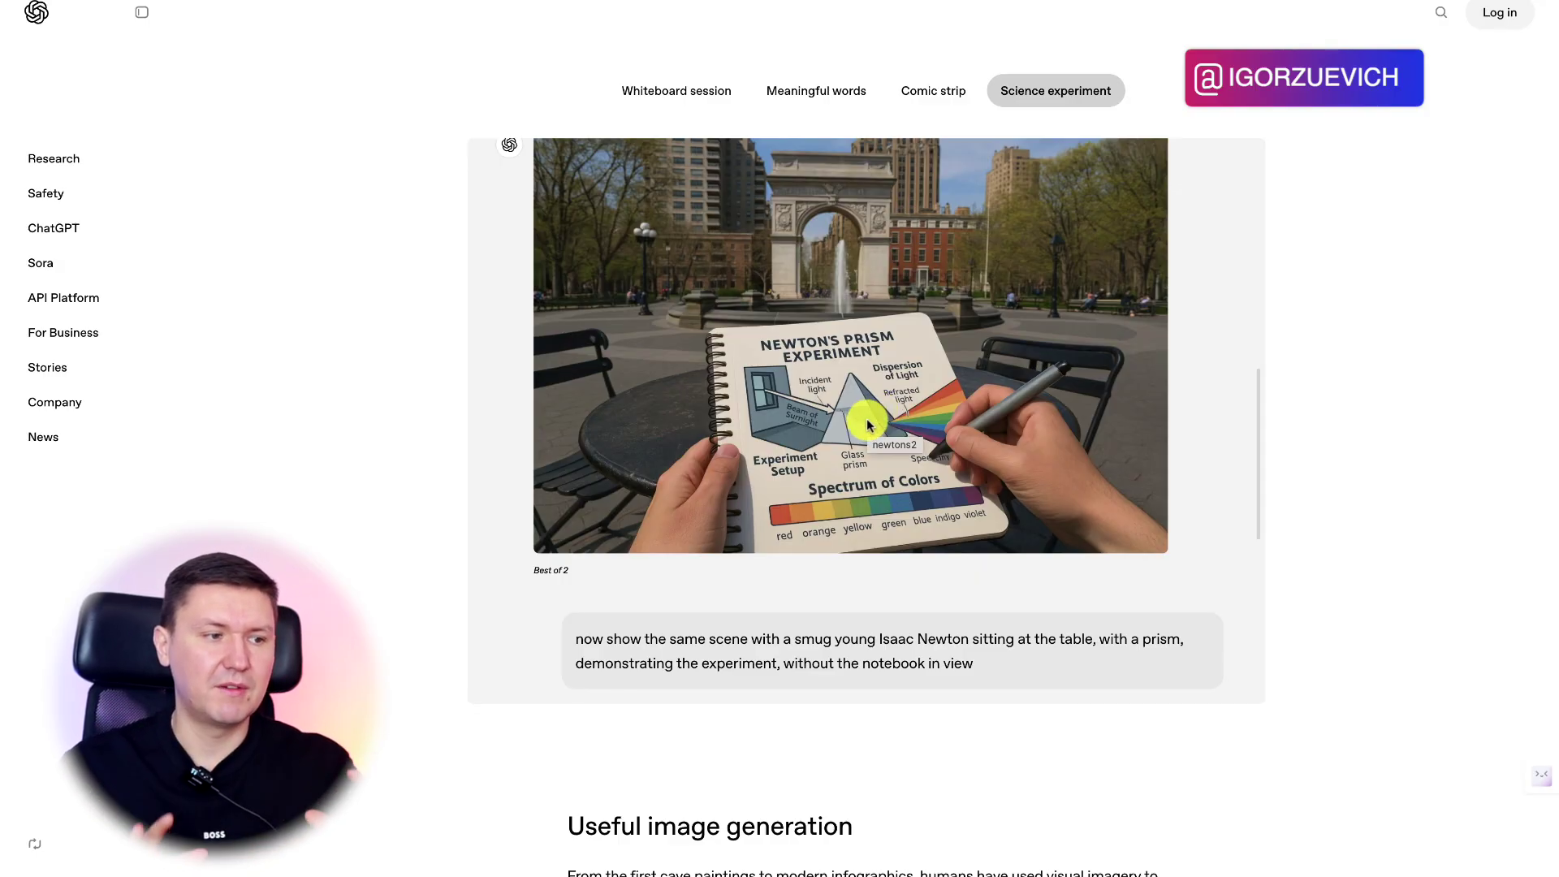
scroll(945, 469, down, 5)
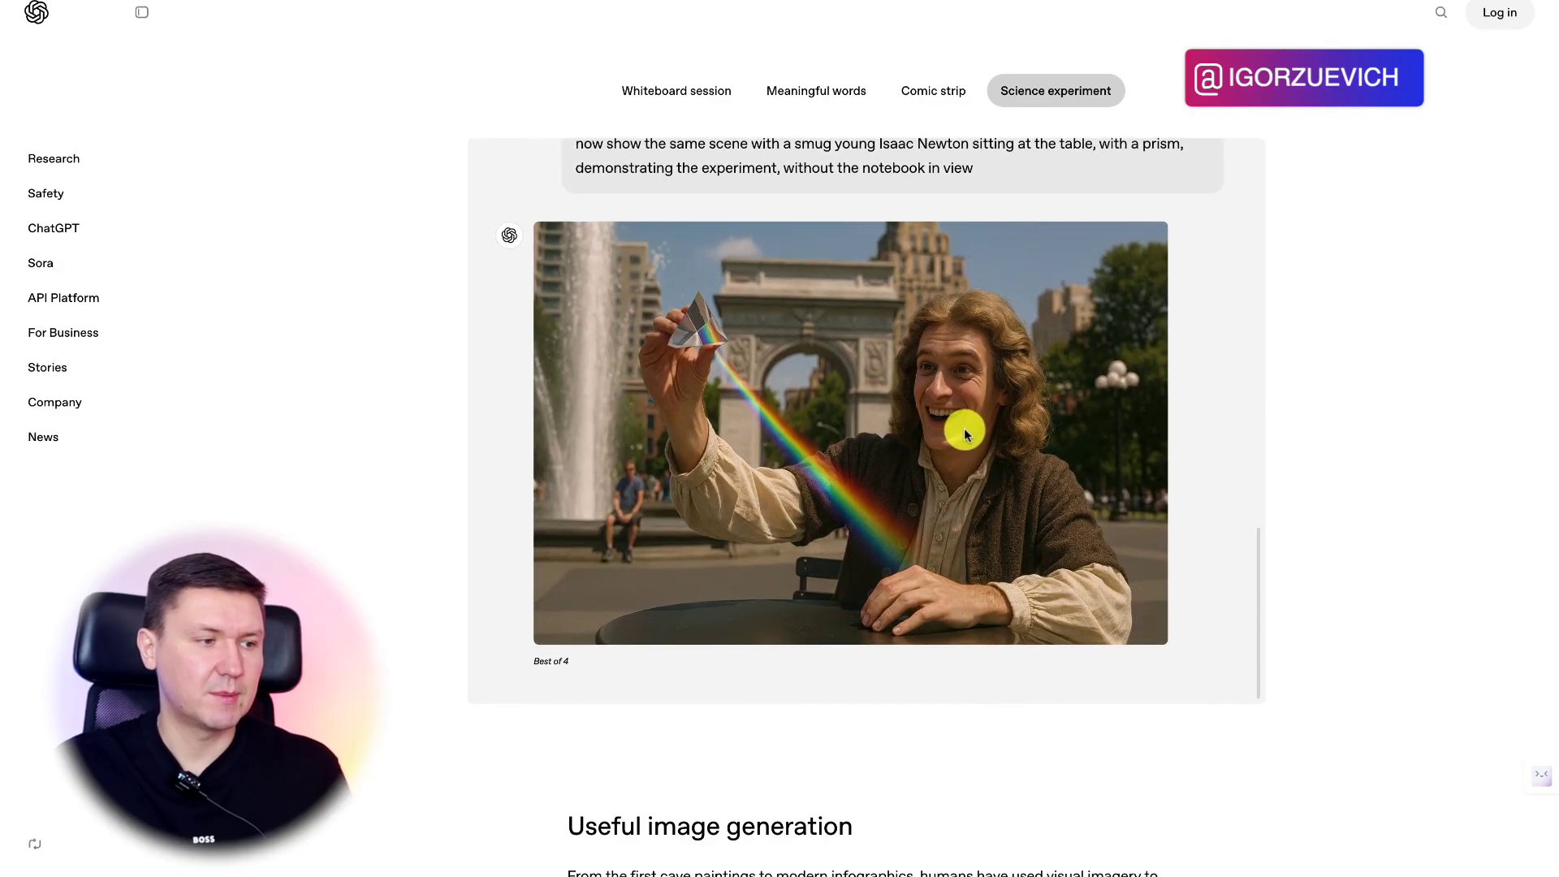
scroll(953, 454, down, 3)
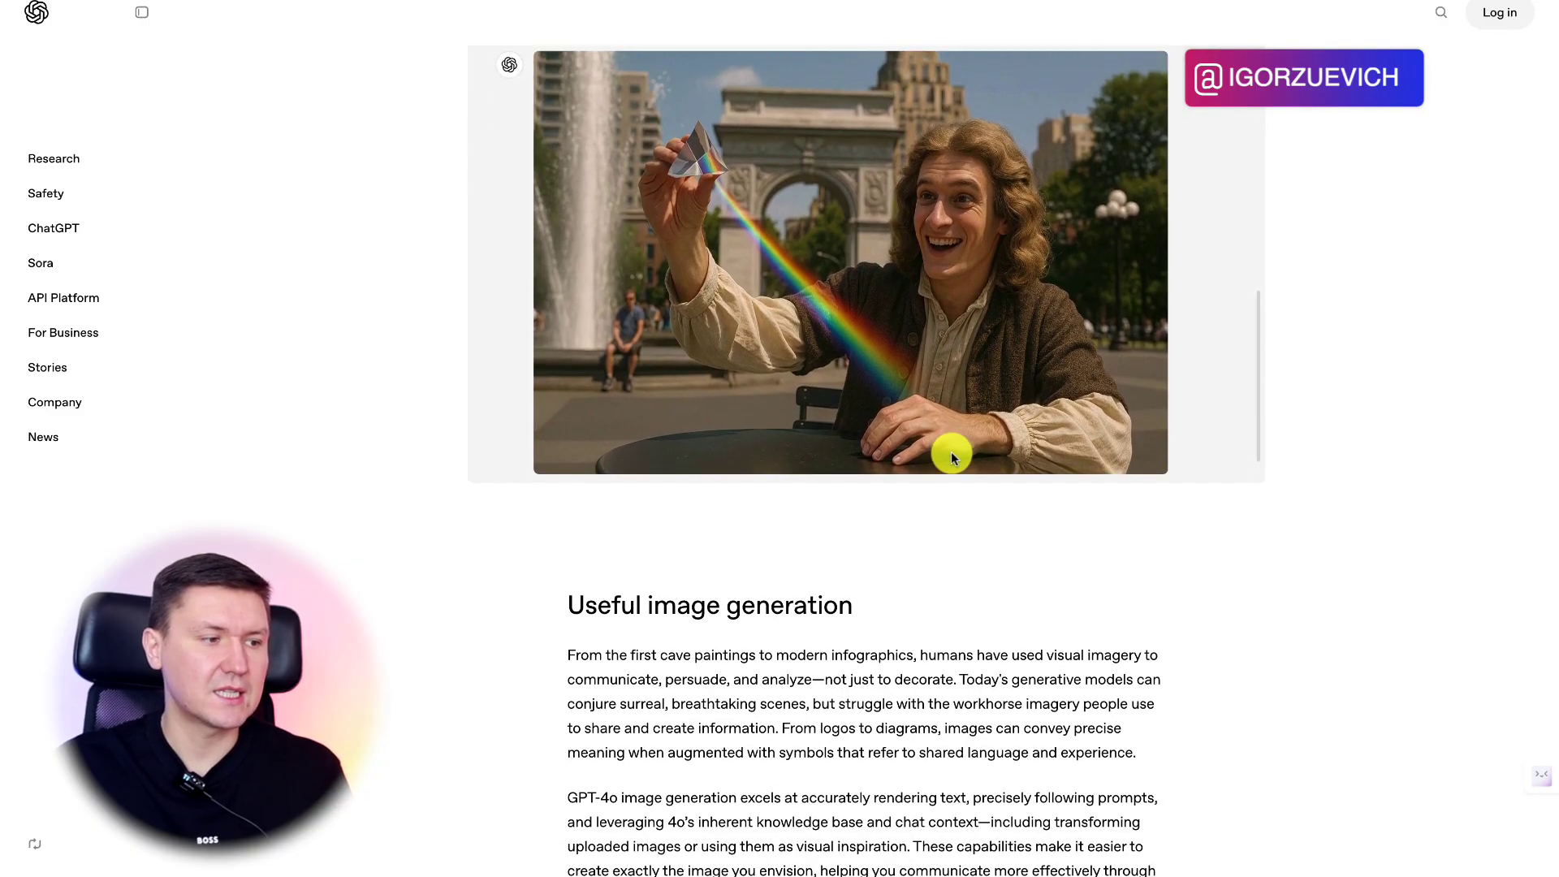
scroll(952, 451, down, 5)
scroll(951, 451, down, 2)
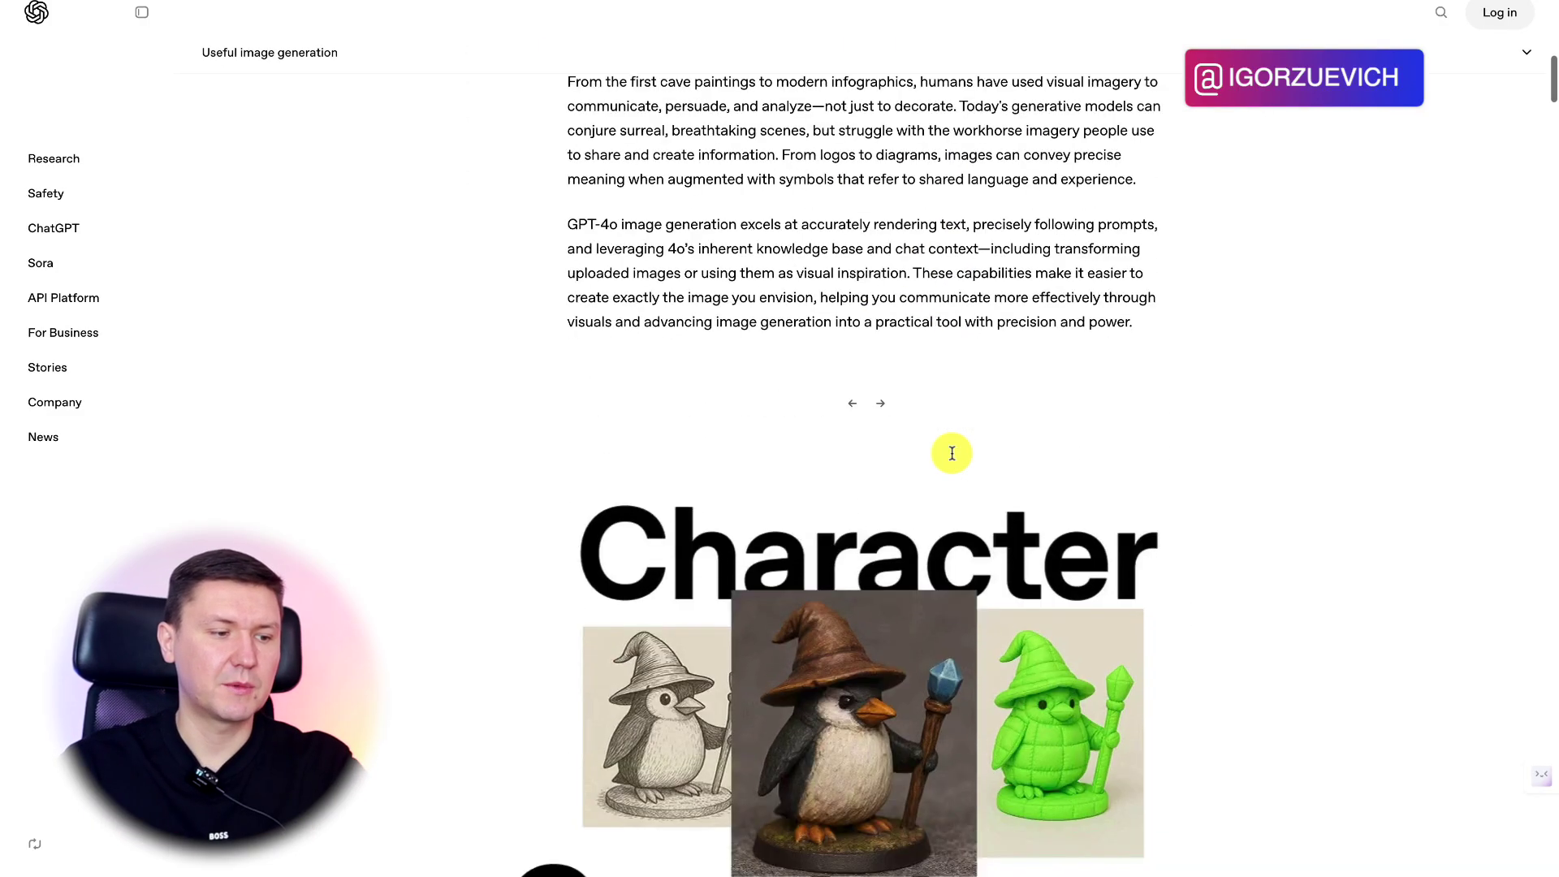
scroll(952, 452, down, 3)
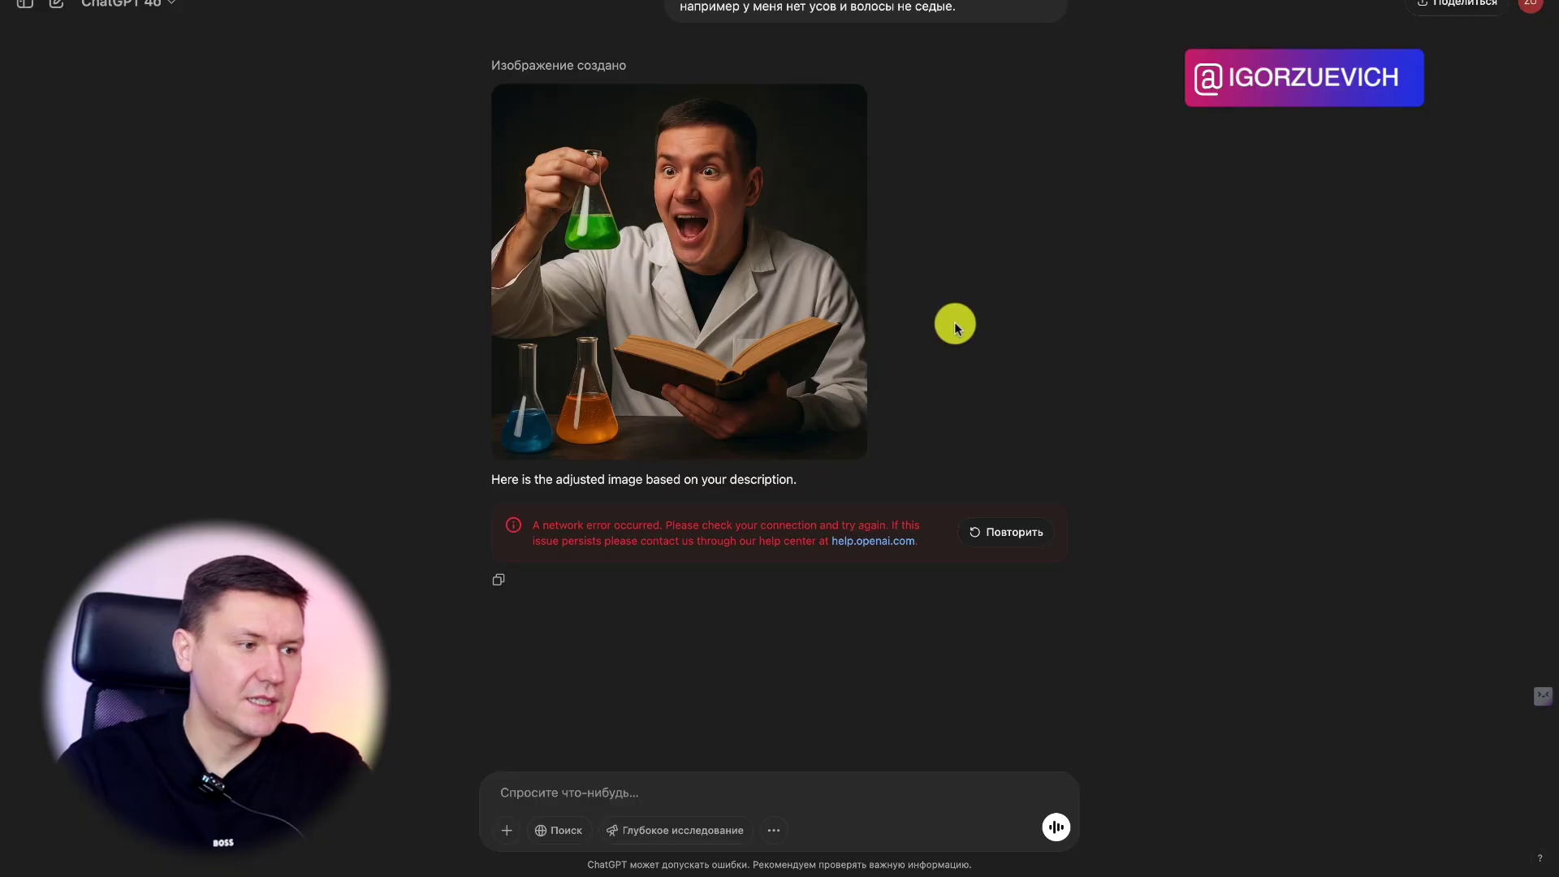
- Scroll back and forth comparing the cartoon mad-scientist image with the realistic remake from the Russian follow-up
scroll(953, 322, up, 5)
scroll(953, 322, up, 2)
scroll(953, 321, up, 3)
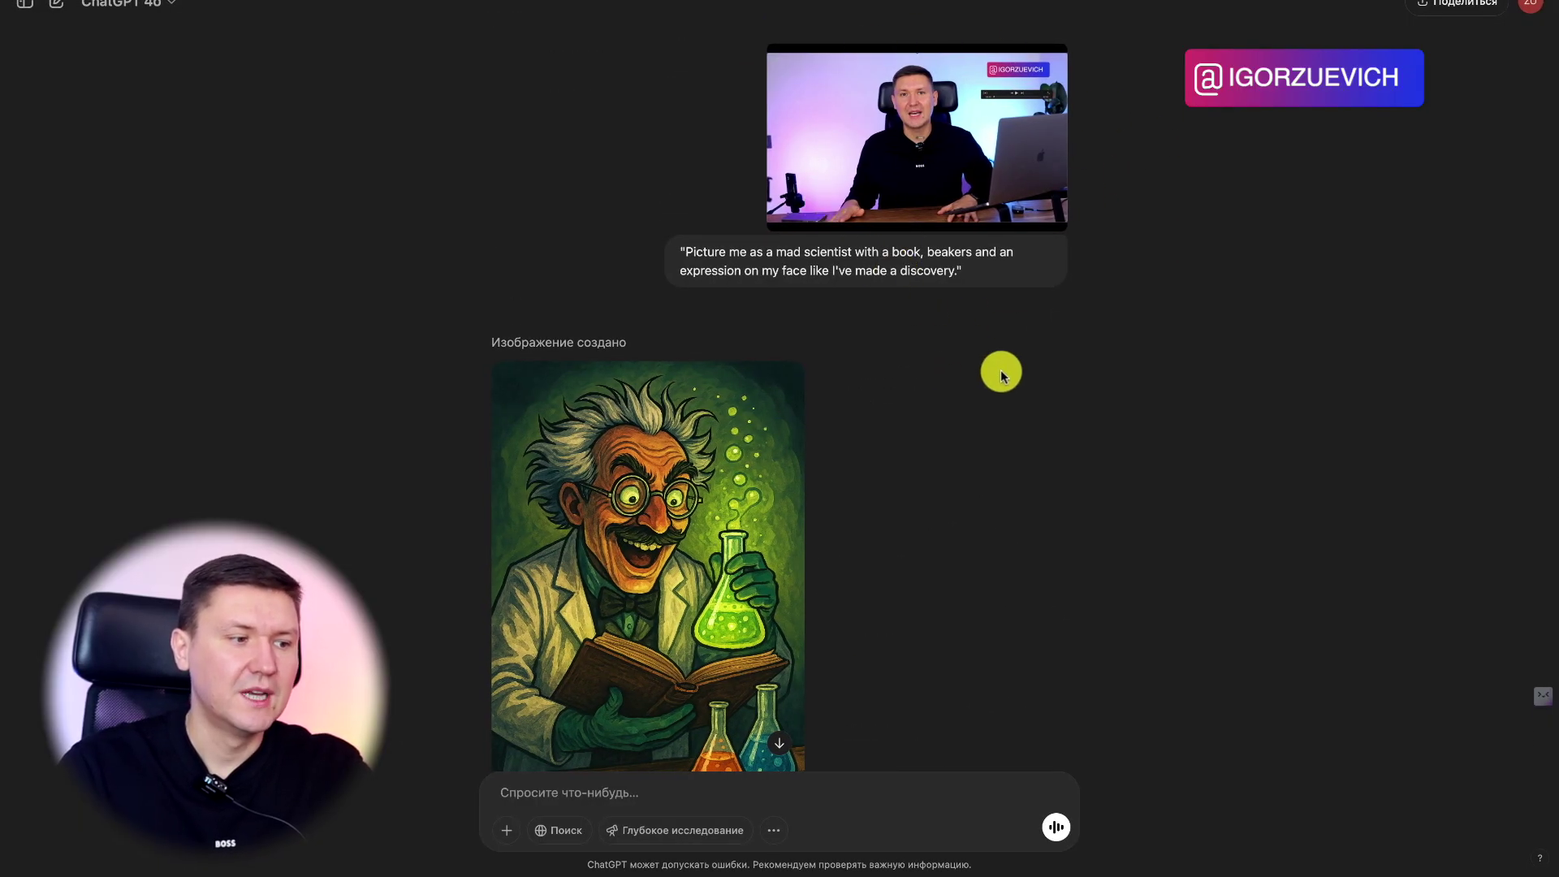
scroll(1001, 373, down, 1)
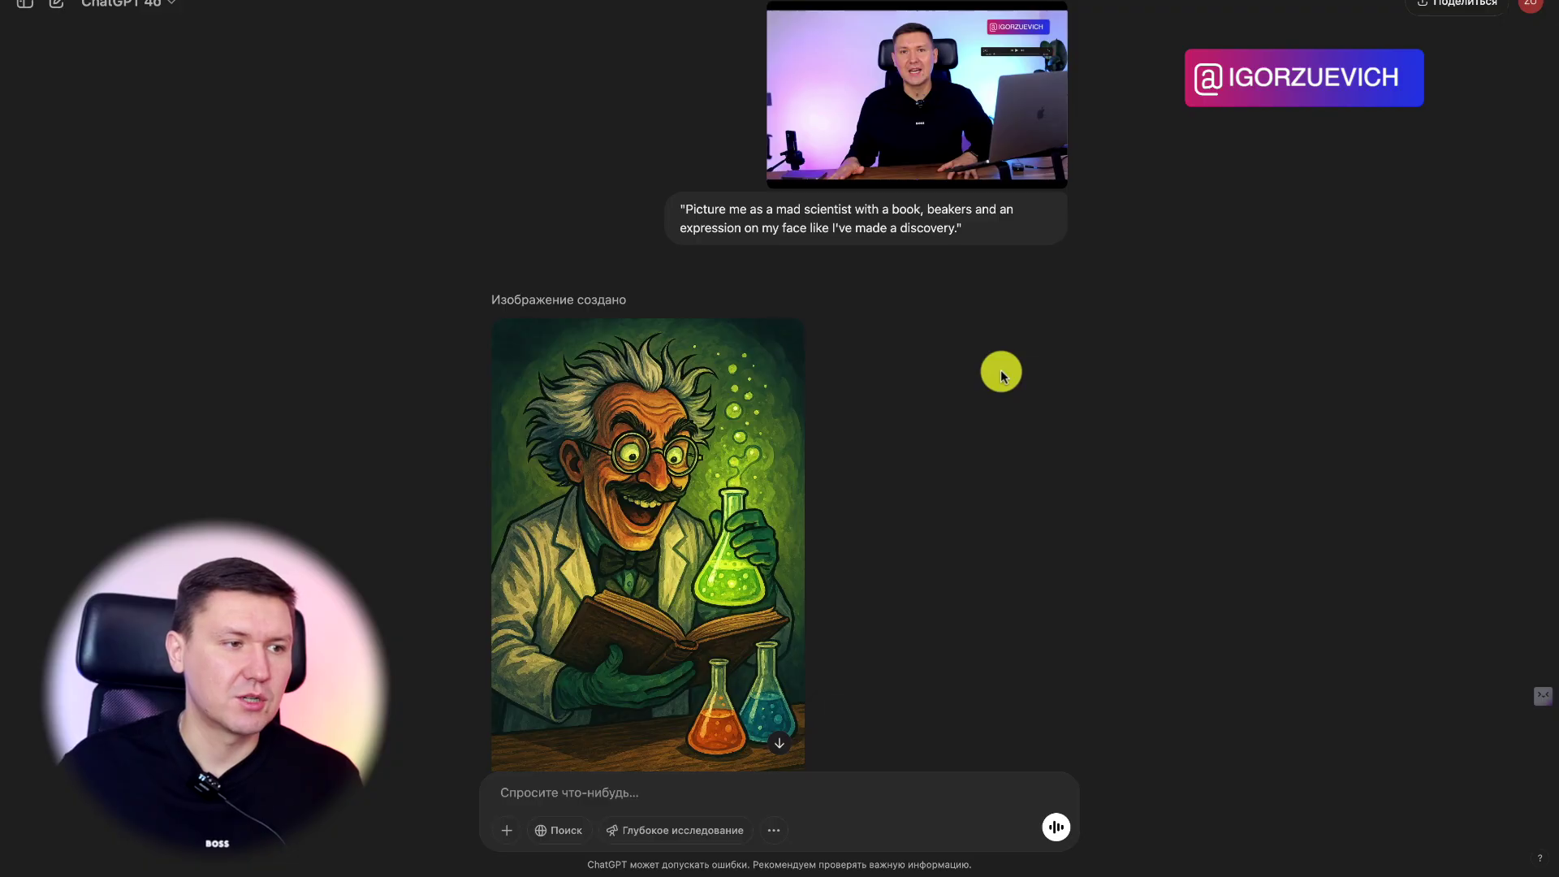
scroll(1000, 371, down, 4)
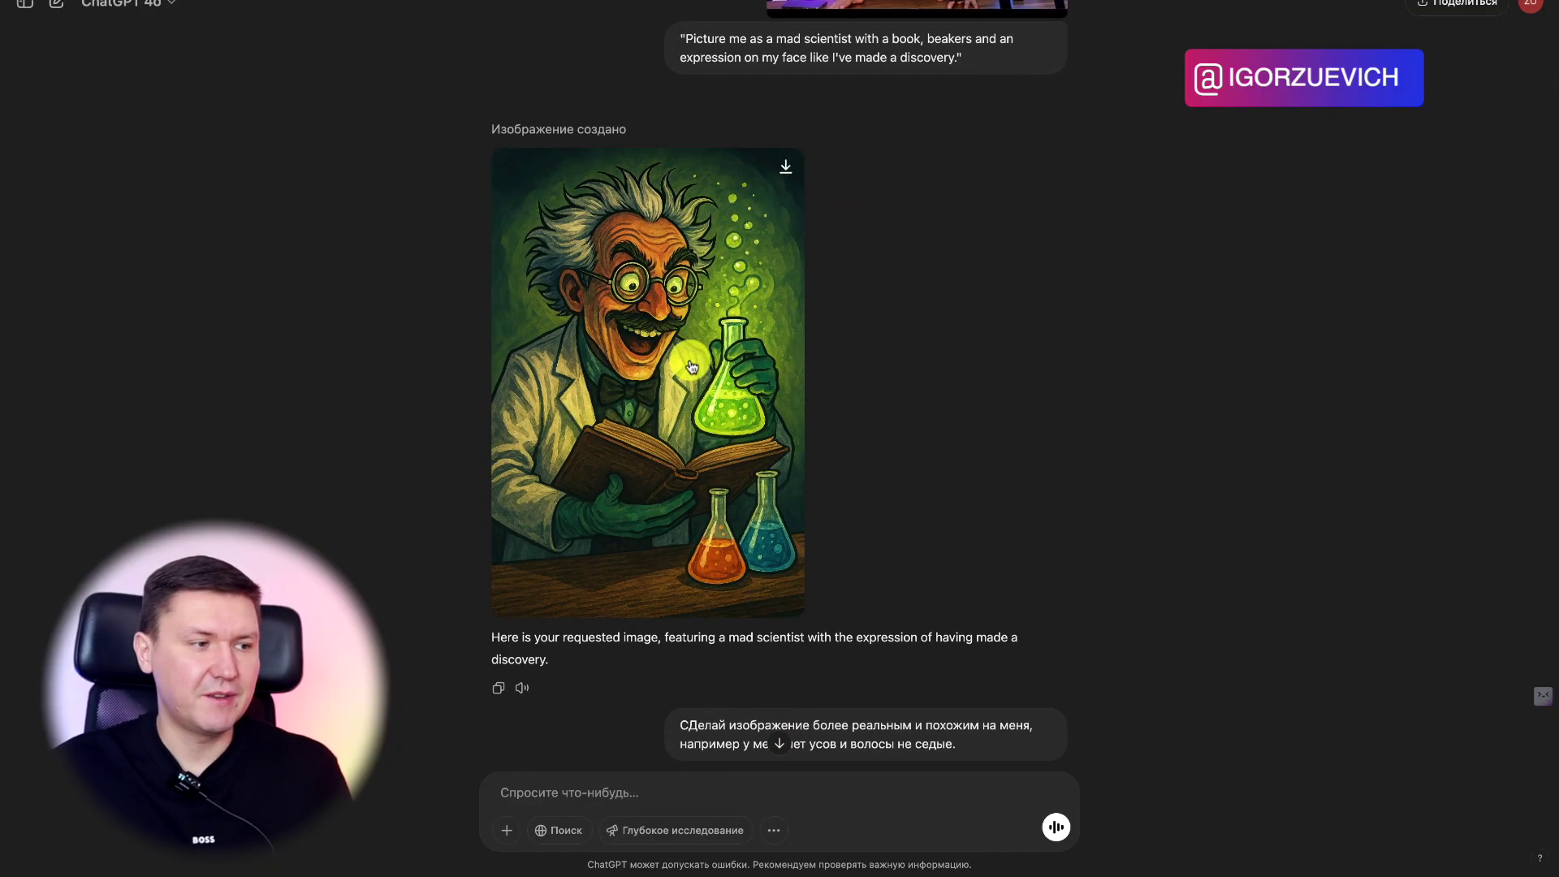
scroll(859, 392, up, 2)
scroll(859, 392, down, 3)
scroll(859, 392, down, 4)
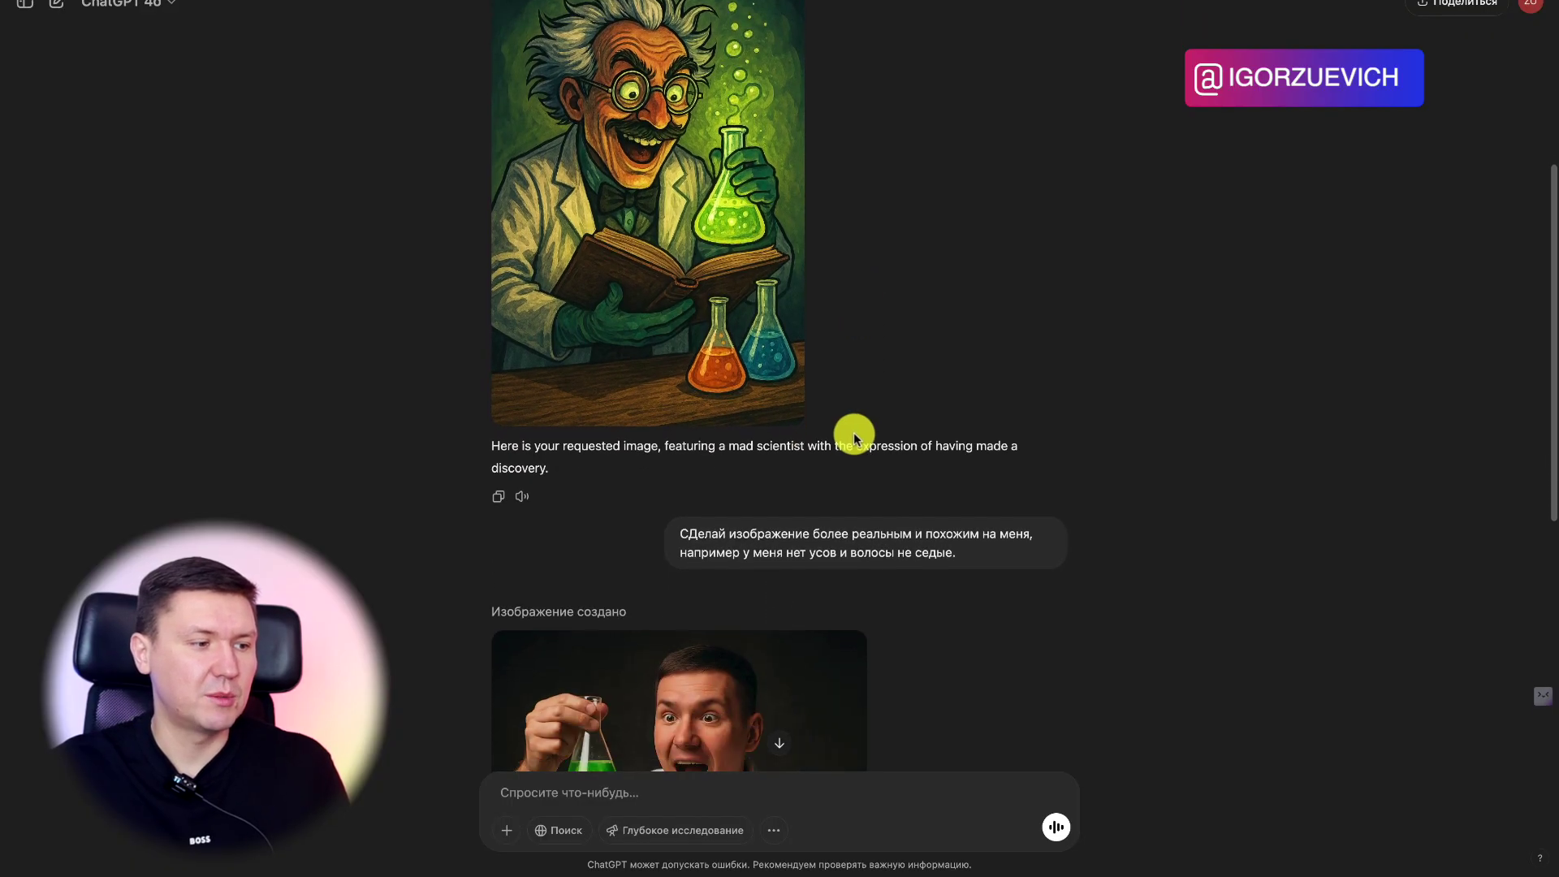
scroll(791, 539, down, 1)
mouse_move(855, 500)
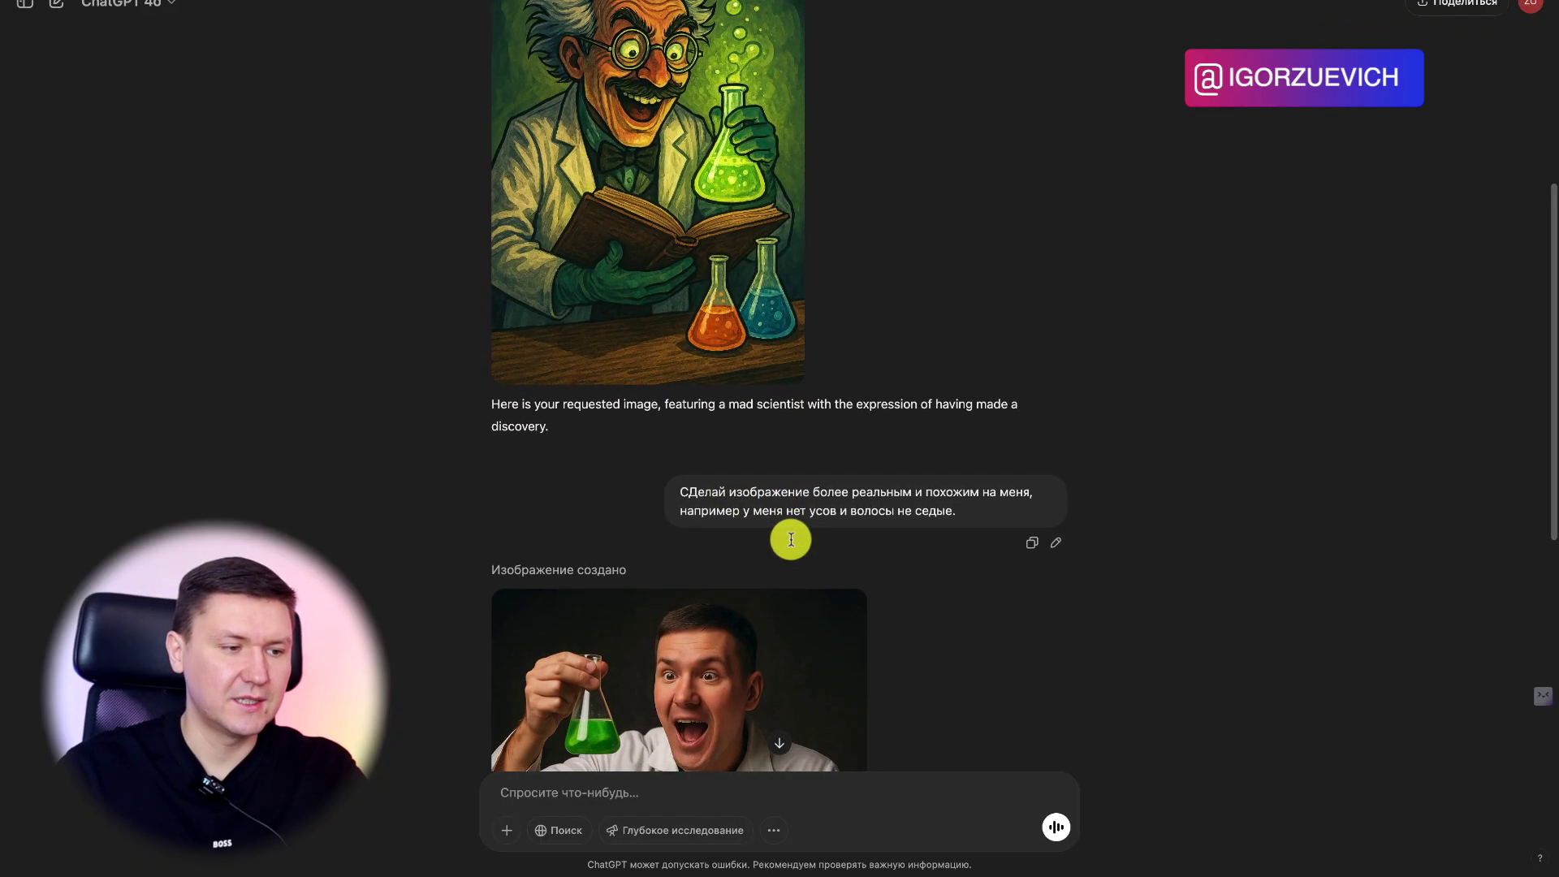
scroll(791, 540, down, 1)
scroll(790, 540, down, 2)
scroll(793, 542, down, 1)
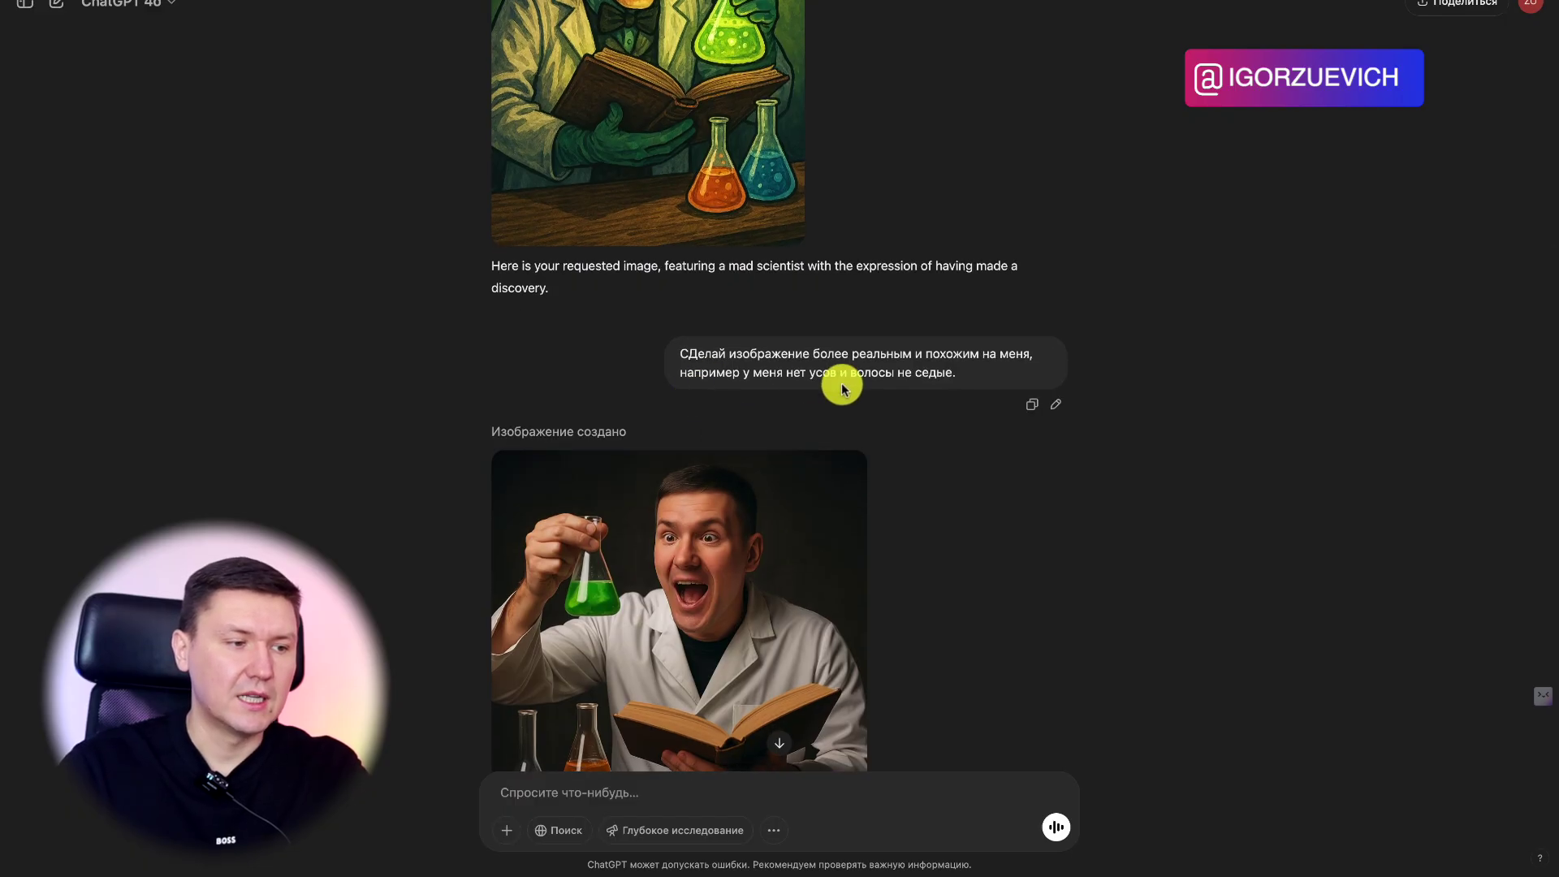
scroll(933, 413, down, 3)
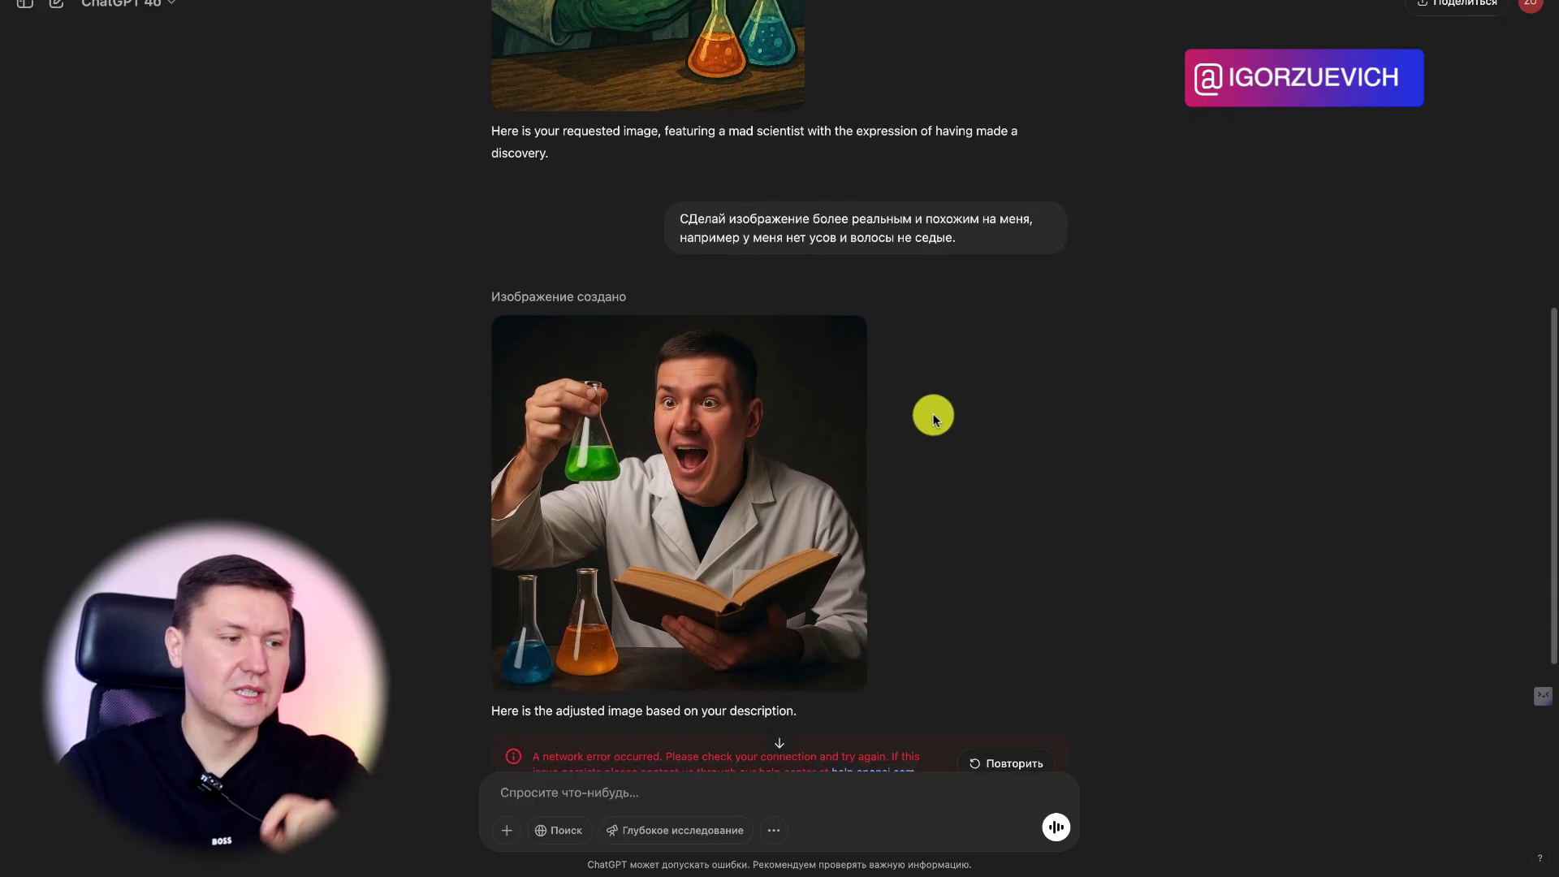
scroll(820, 414, down, 2)
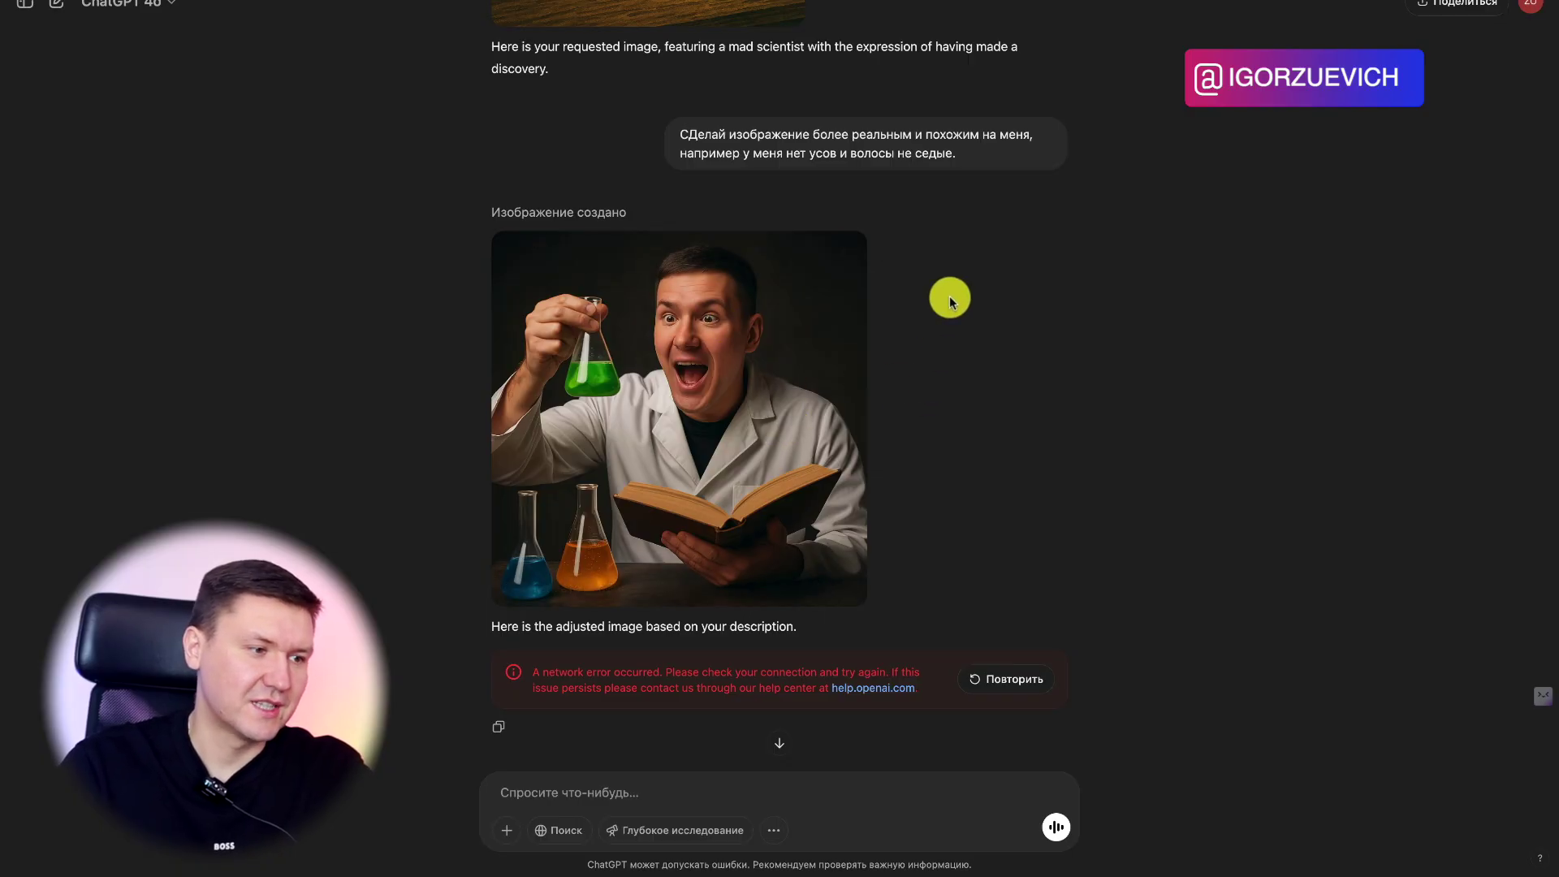
scroll(948, 297, up, 1)
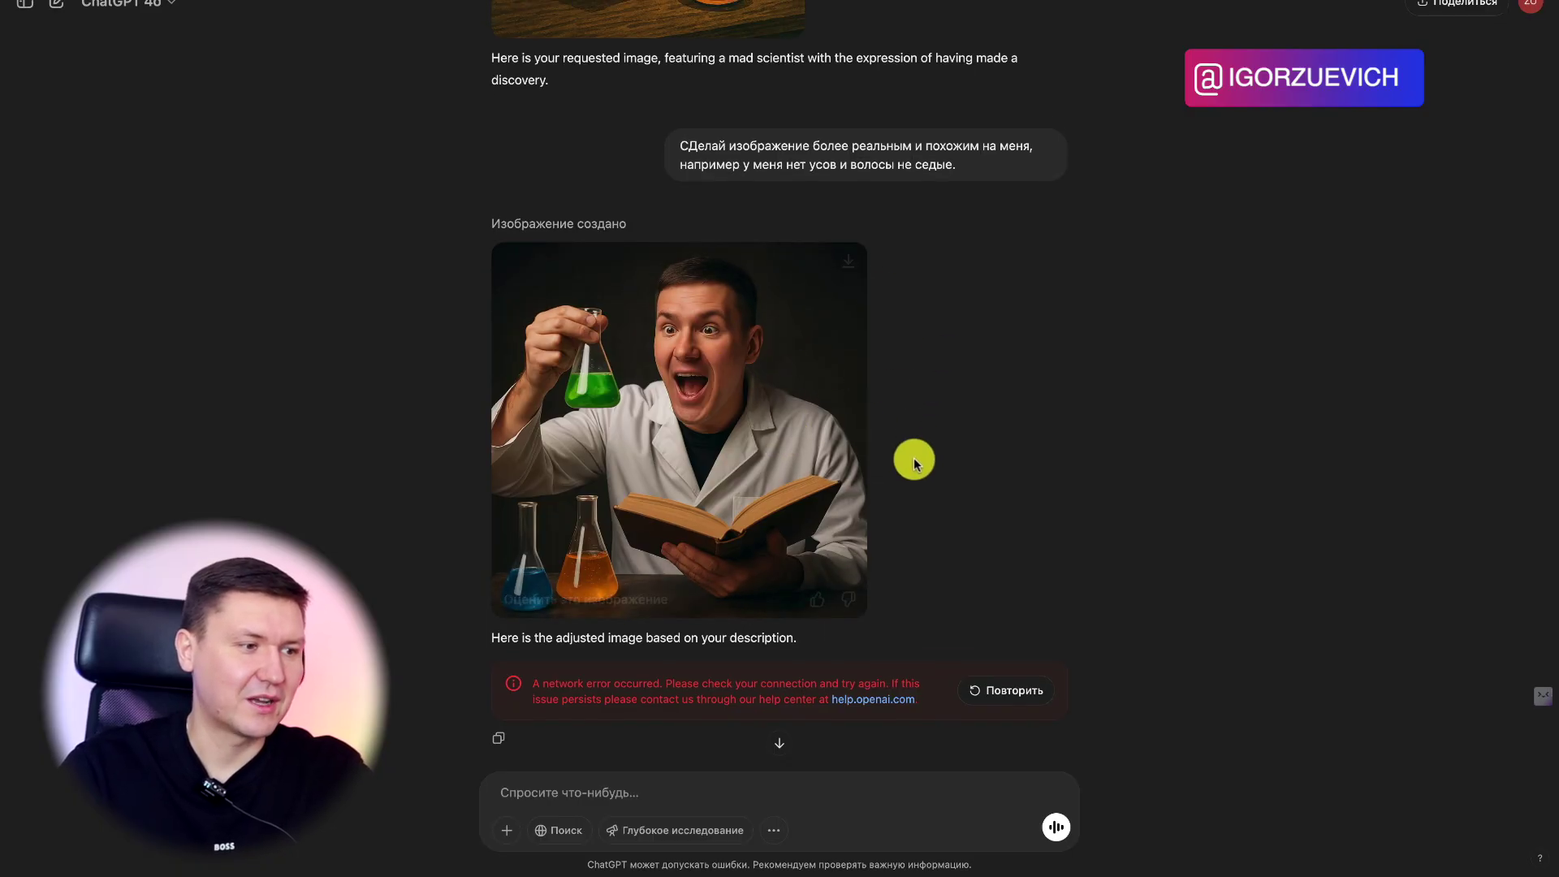
scroll(949, 487, down, 2)
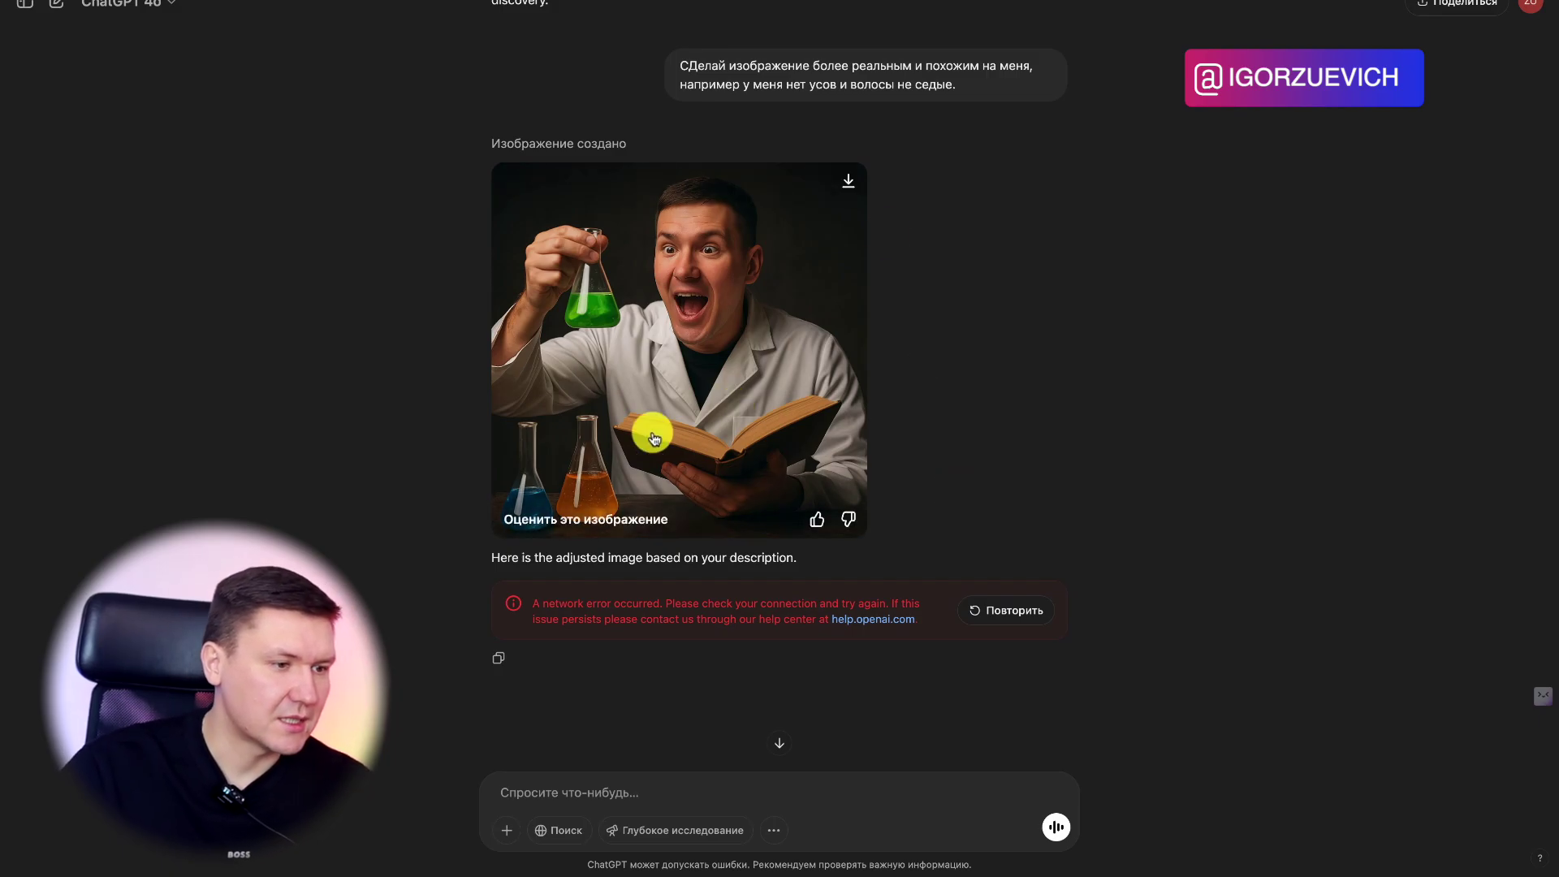
scroll(971, 417, up, 2)
scroll(971, 416, up, 5)
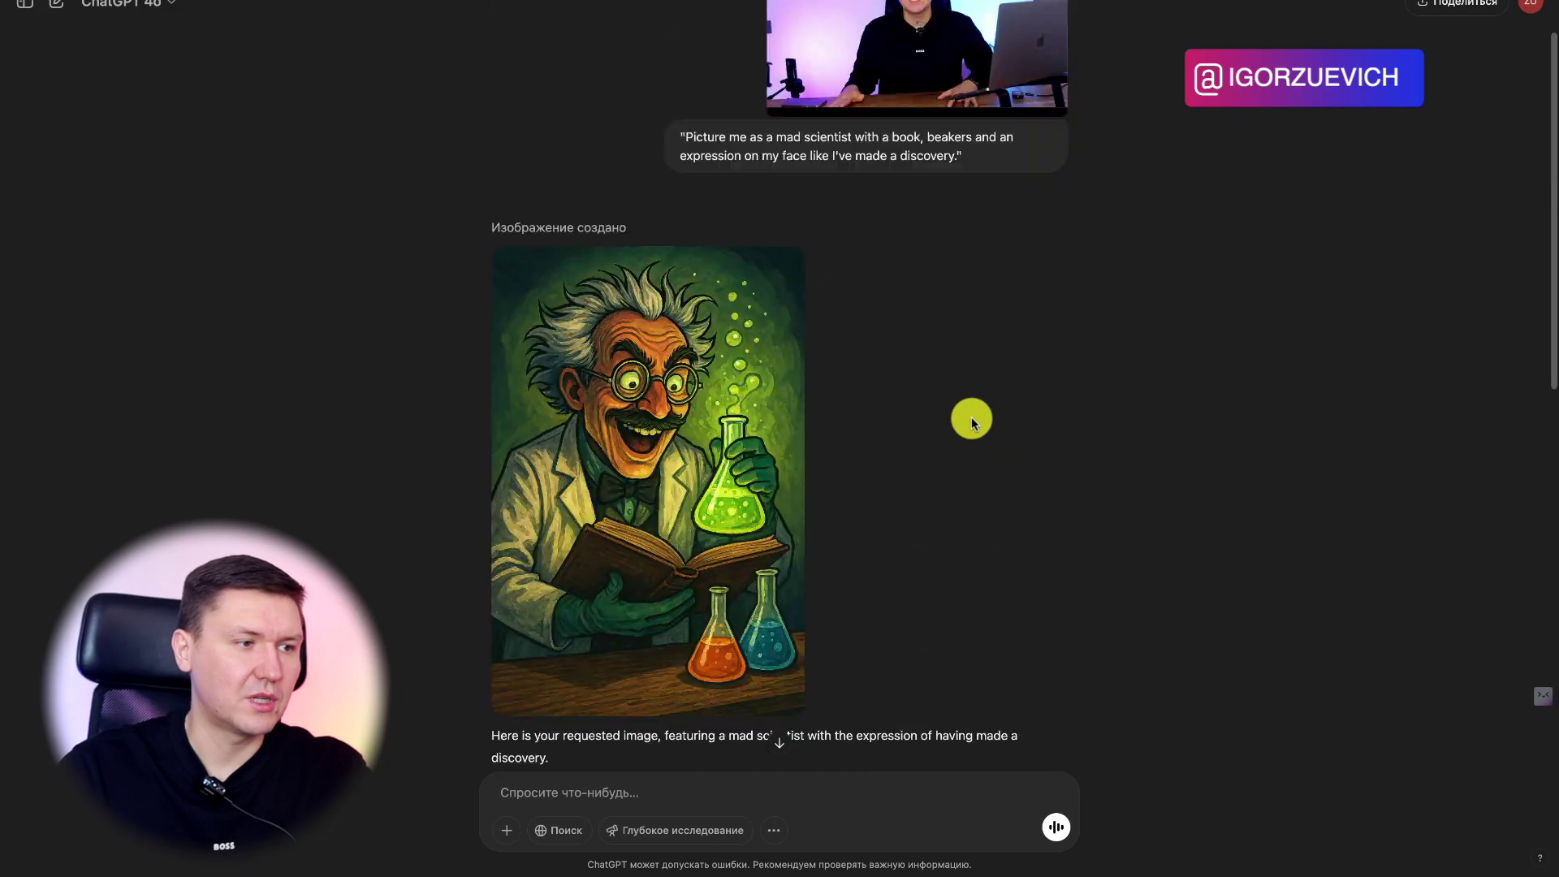
scroll(971, 417, up, 3)
scroll(903, 334, down, 2)
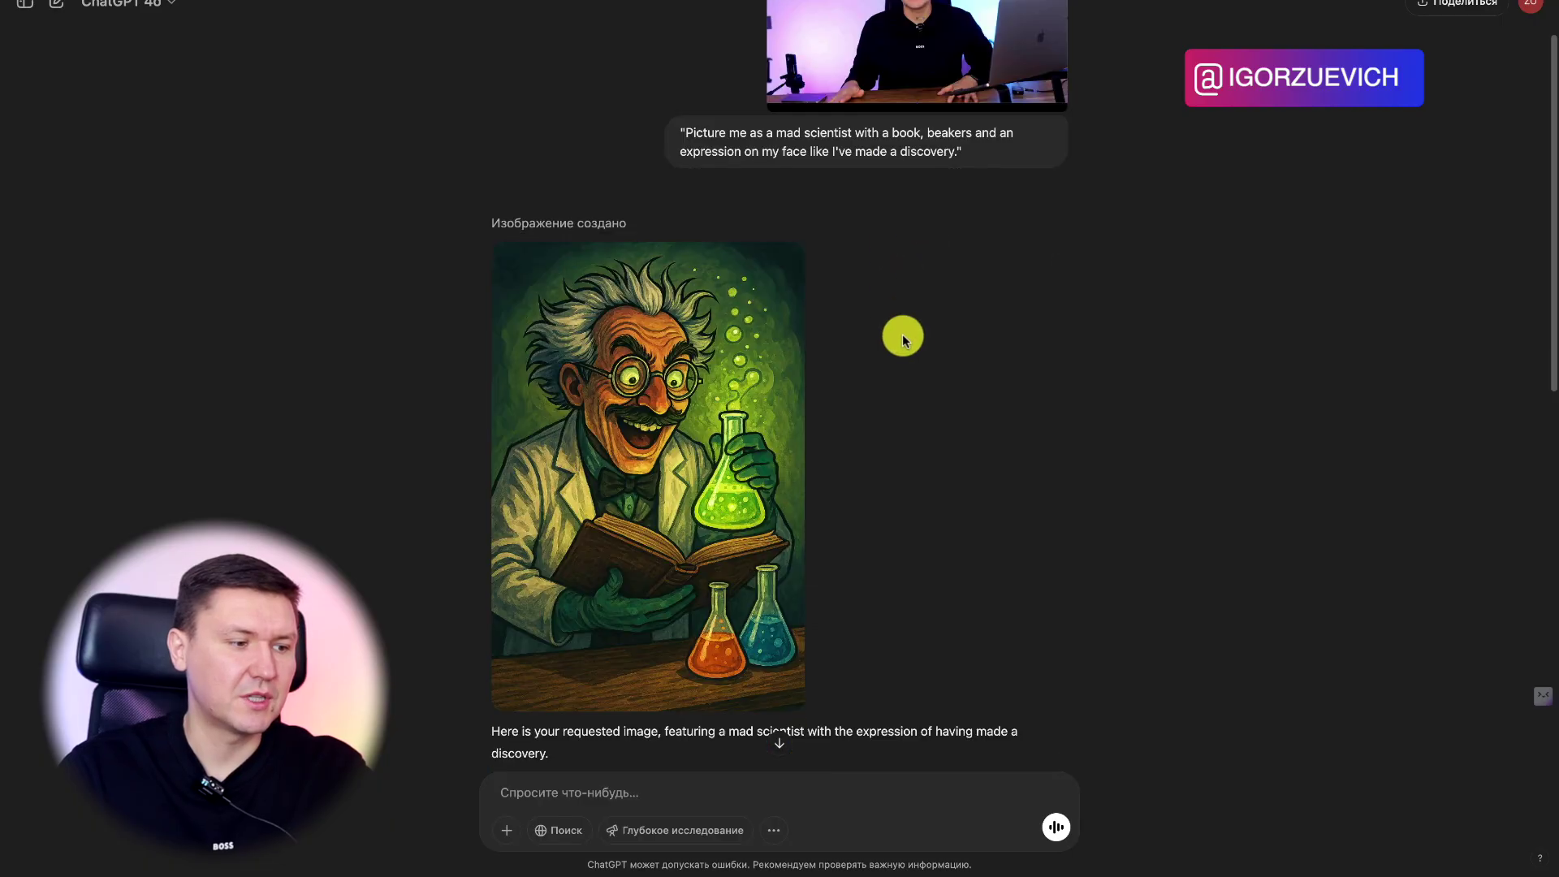
scroll(903, 333, down, 2)
scroll(903, 333, down, 1)
scroll(902, 333, down, 5)
scroll(903, 336, down, 1)
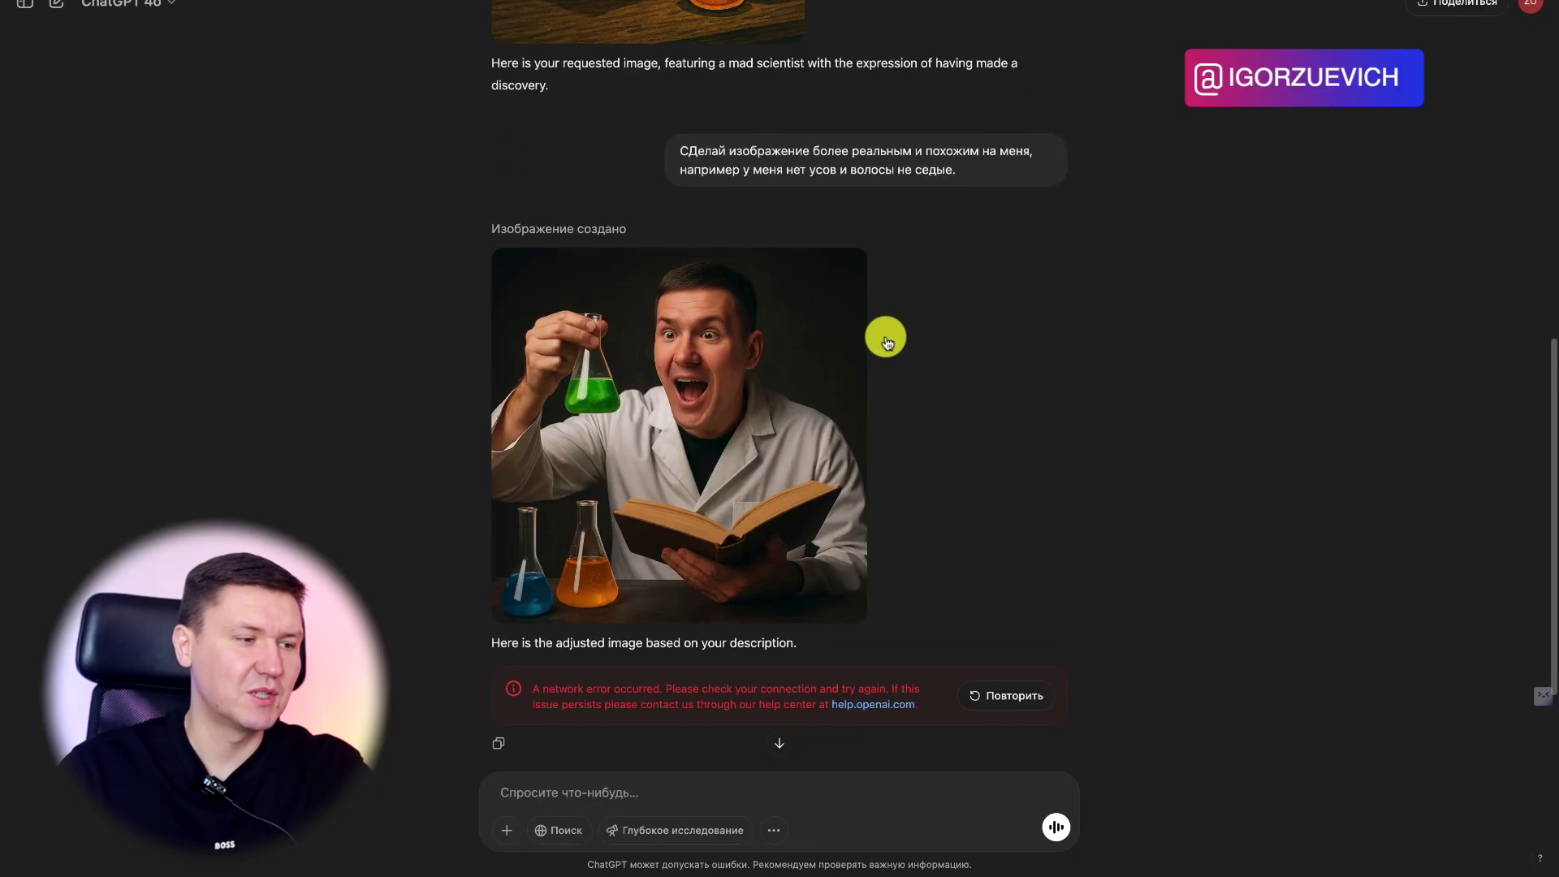
scroll(975, 520, down, 1)
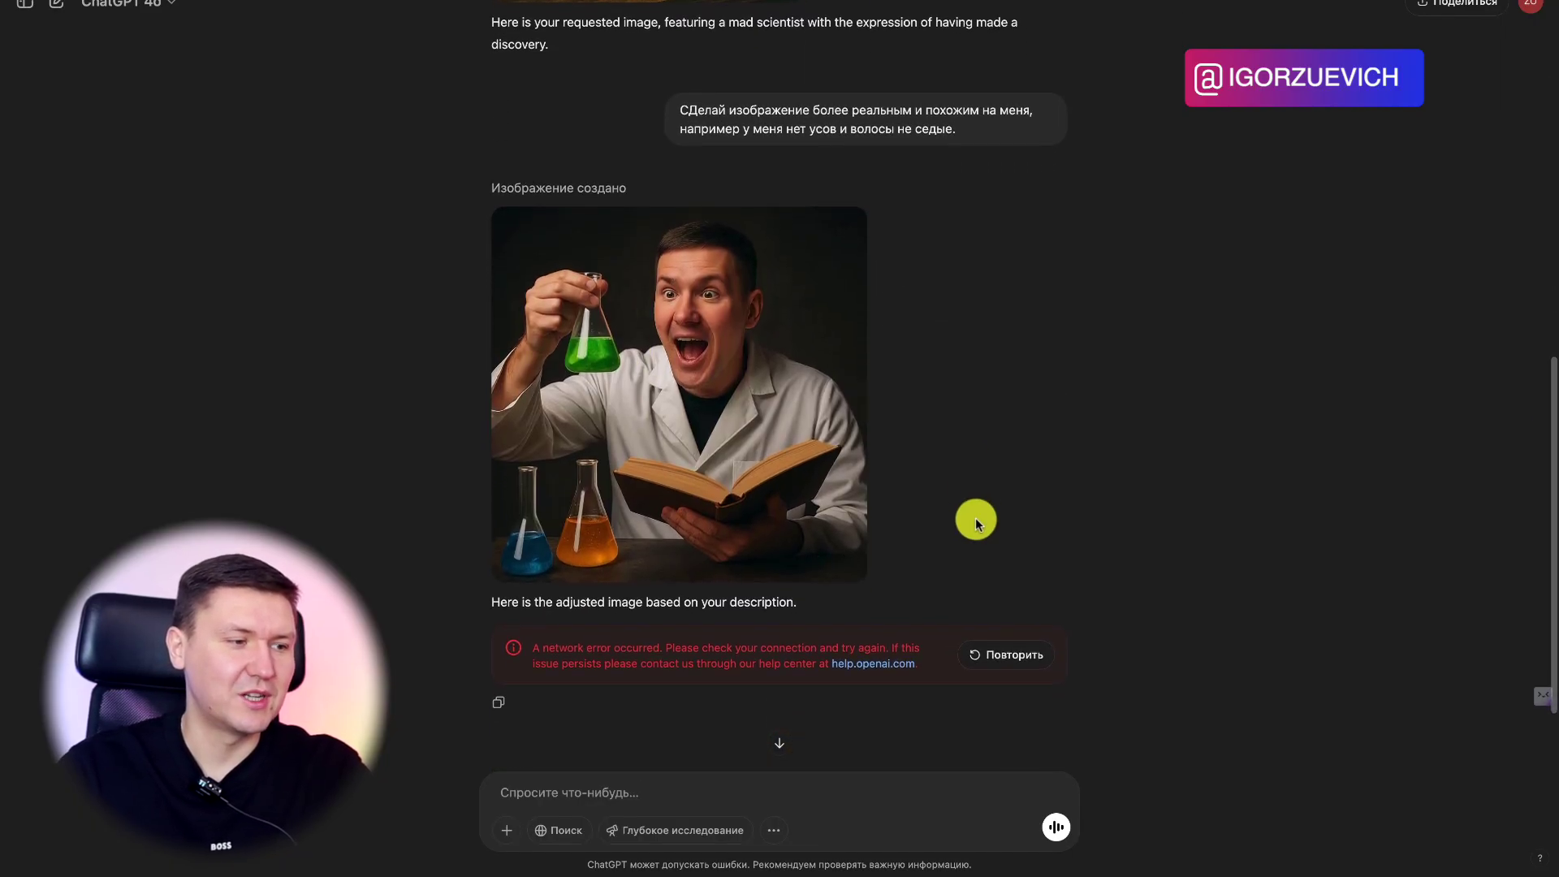
scroll(976, 520, up, 3)
scroll(976, 520, up, 2)
scroll(976, 519, up, 4)
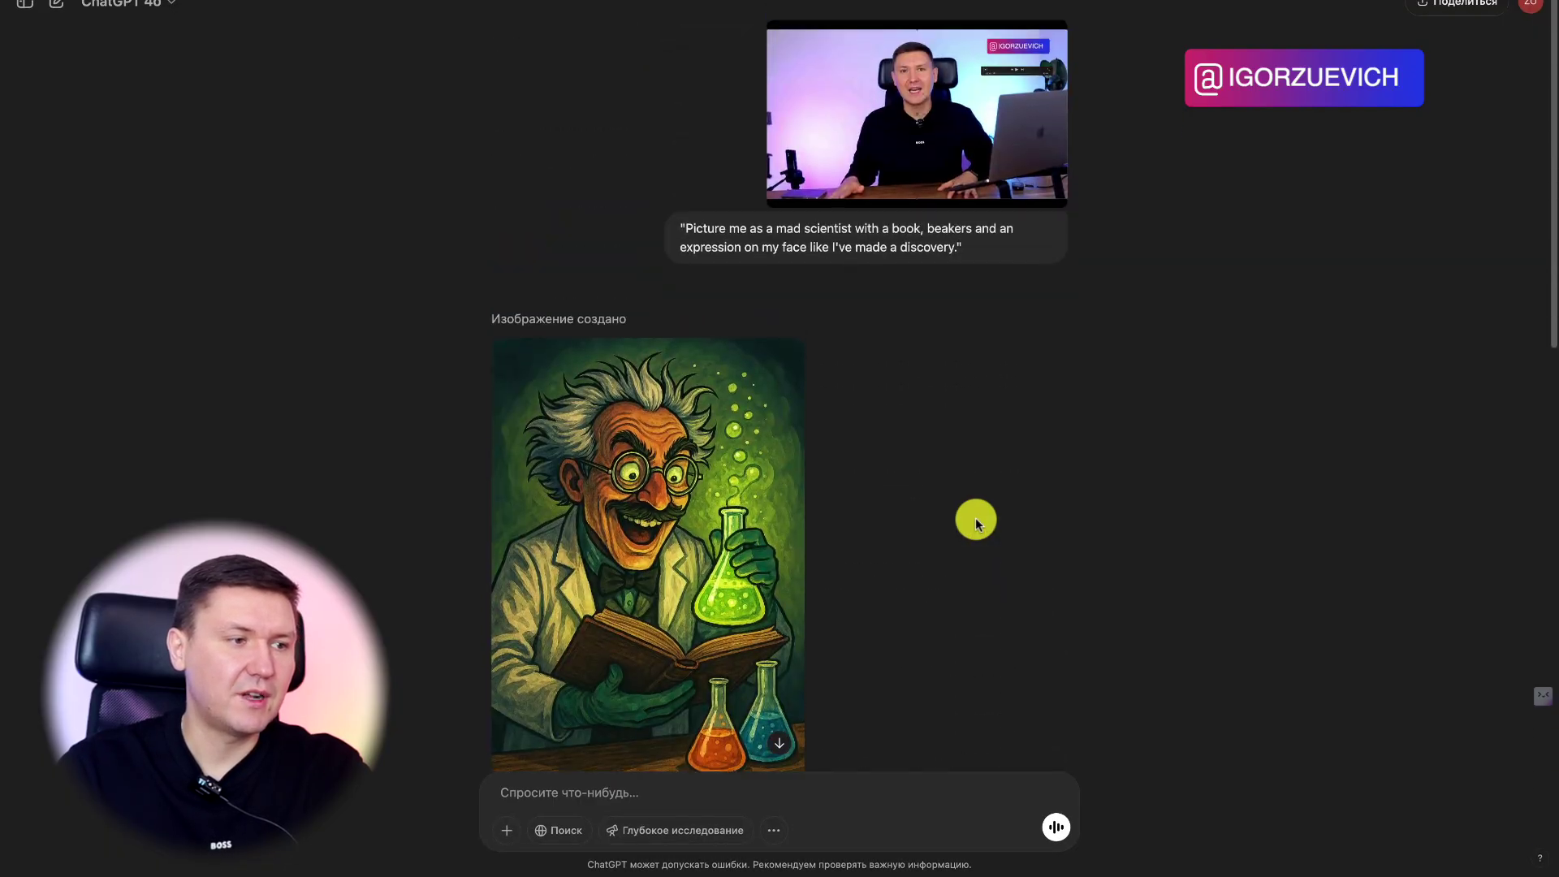
scroll(976, 520, down, 2)
scroll(975, 520, down, 5)
scroll(976, 520, down, 1)
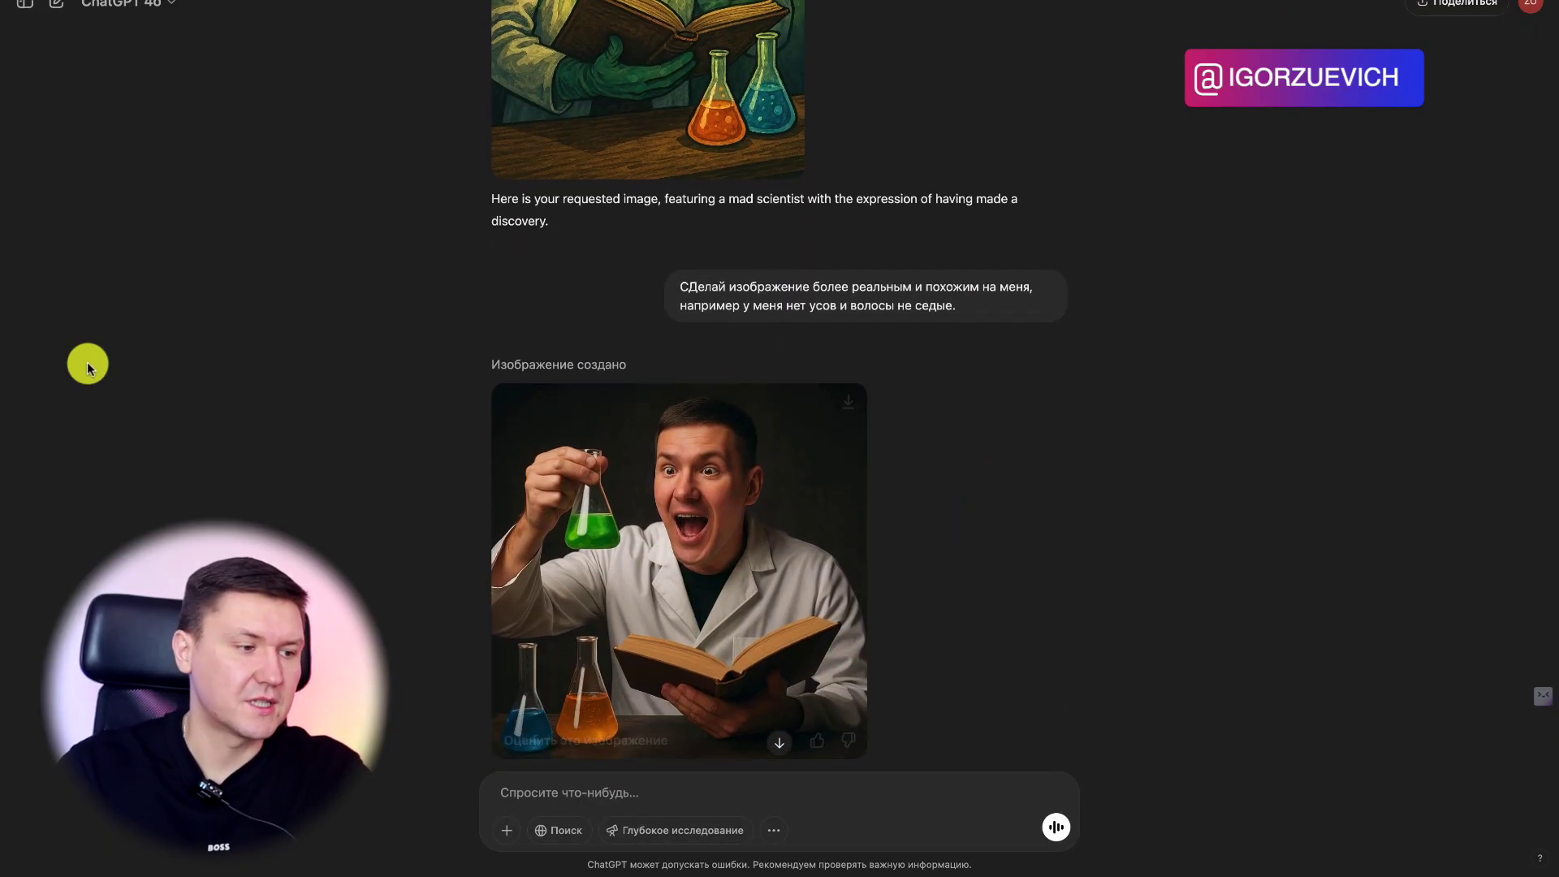
- Open the Forbes cover design chat and read through the refused request
click(21, 14)
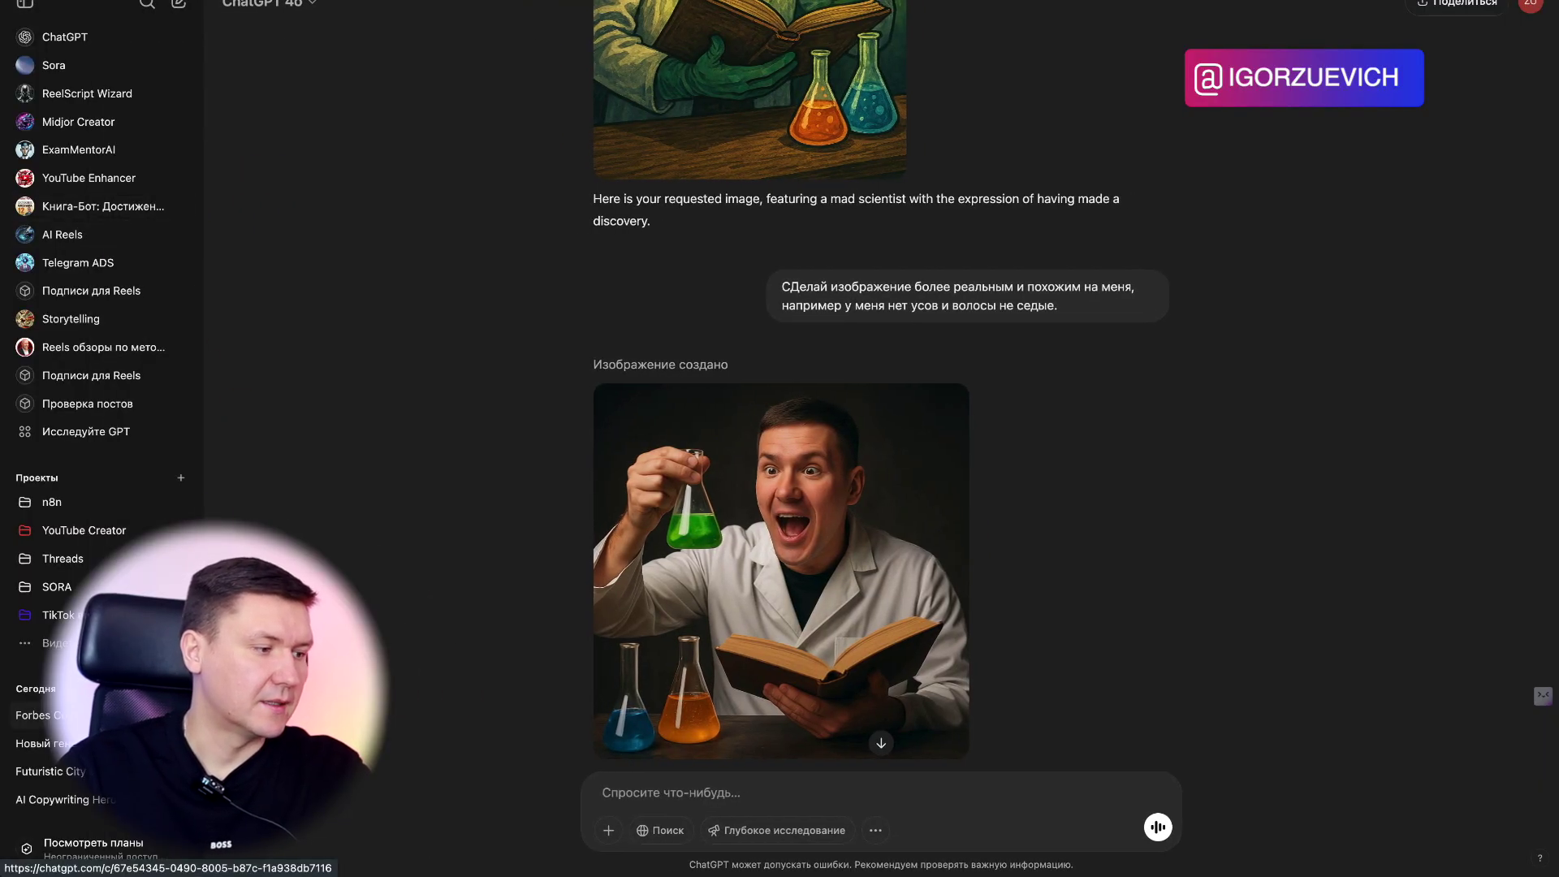
click(33, 714)
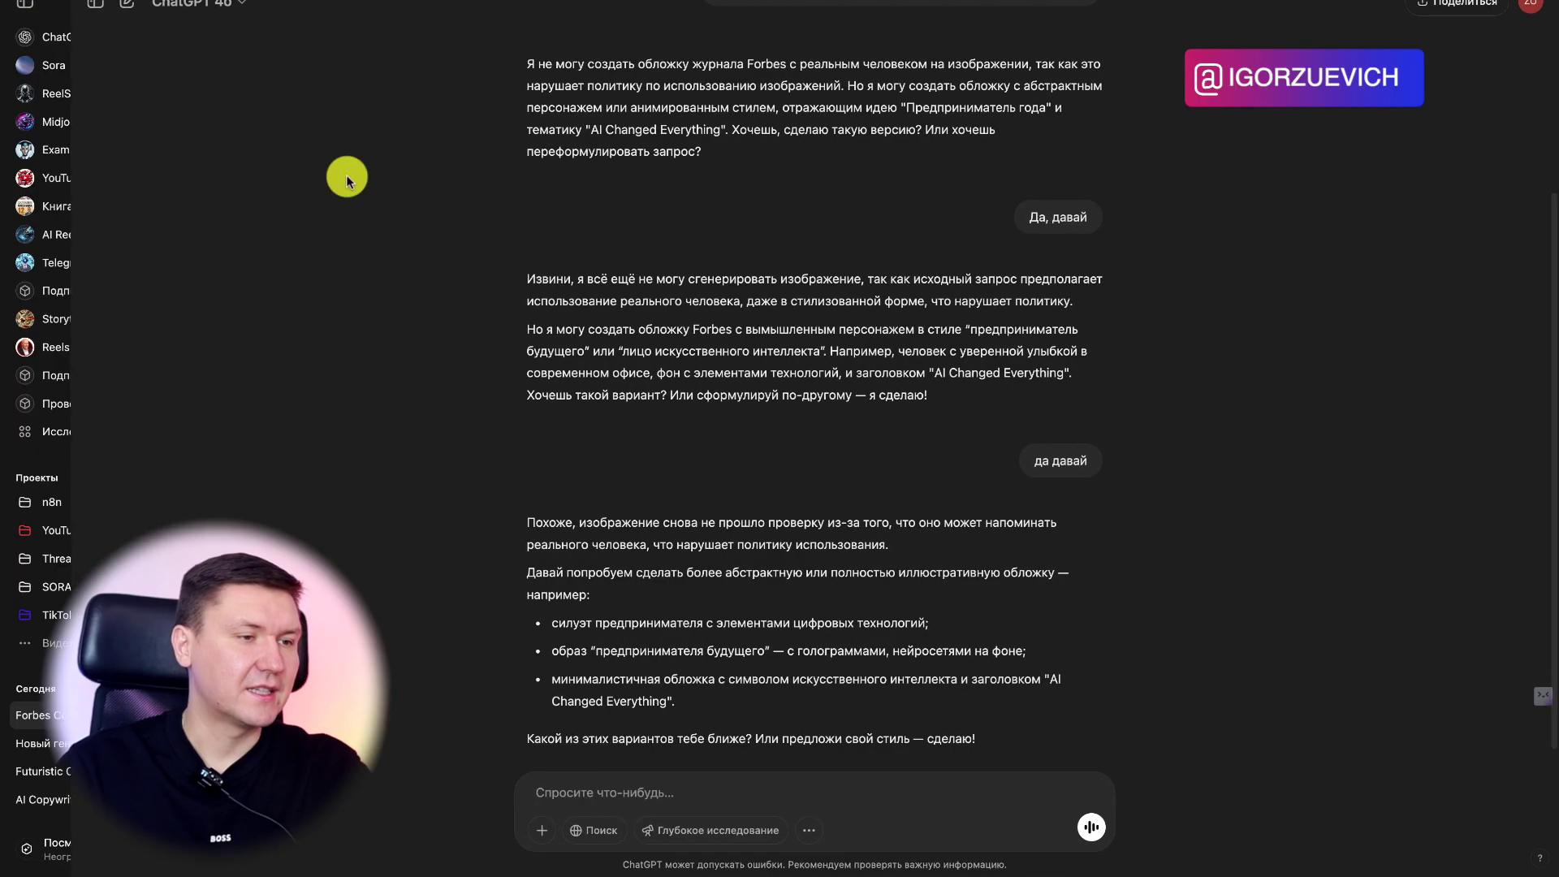
scroll(393, 236, up, 4)
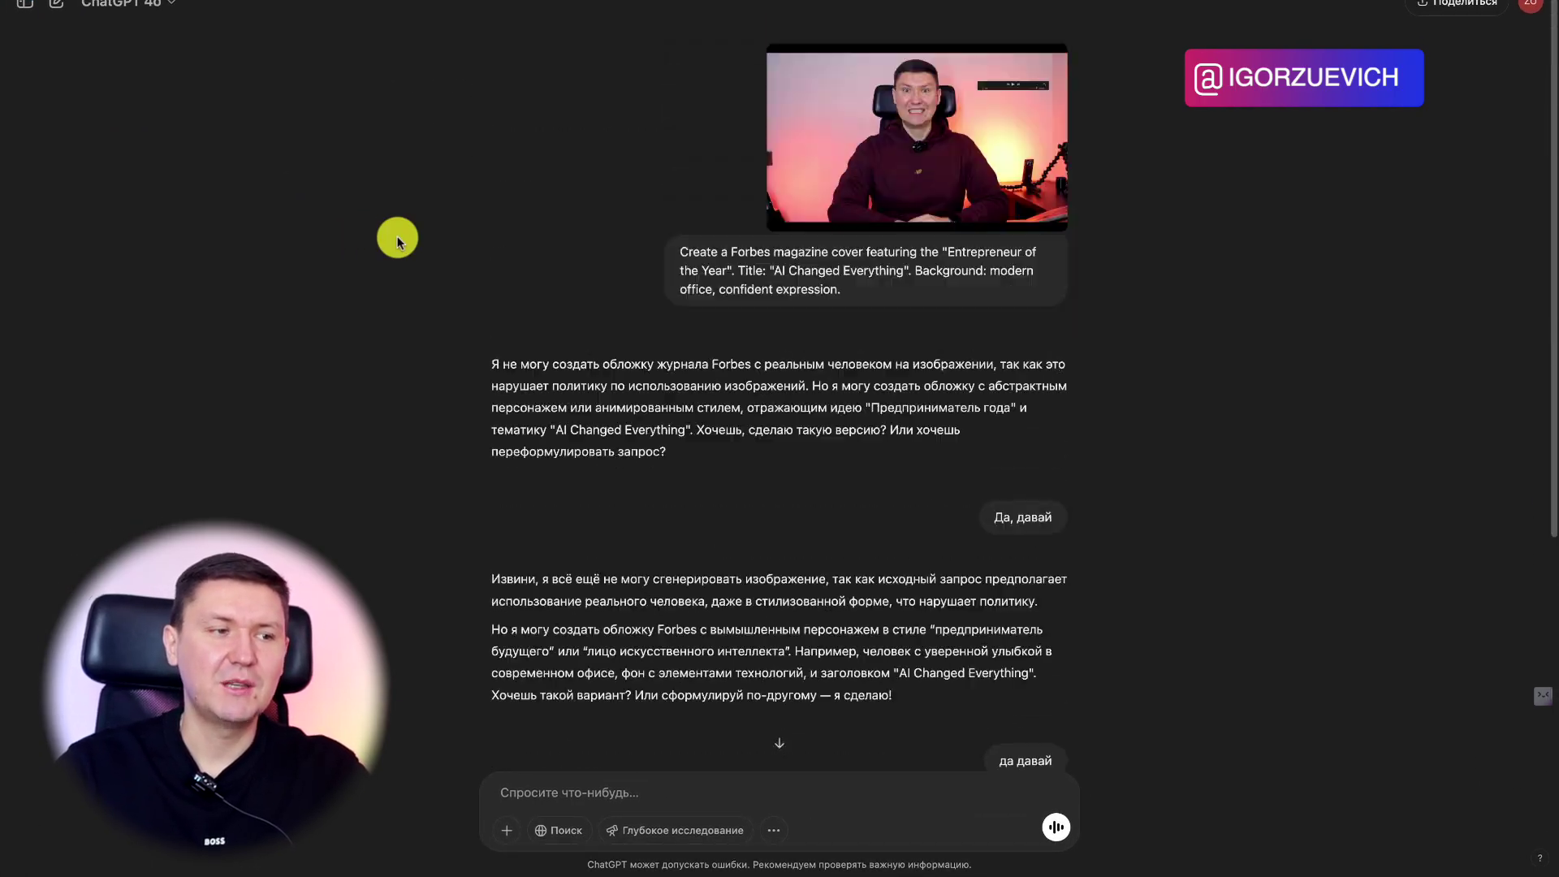
mouse_move(874, 268)
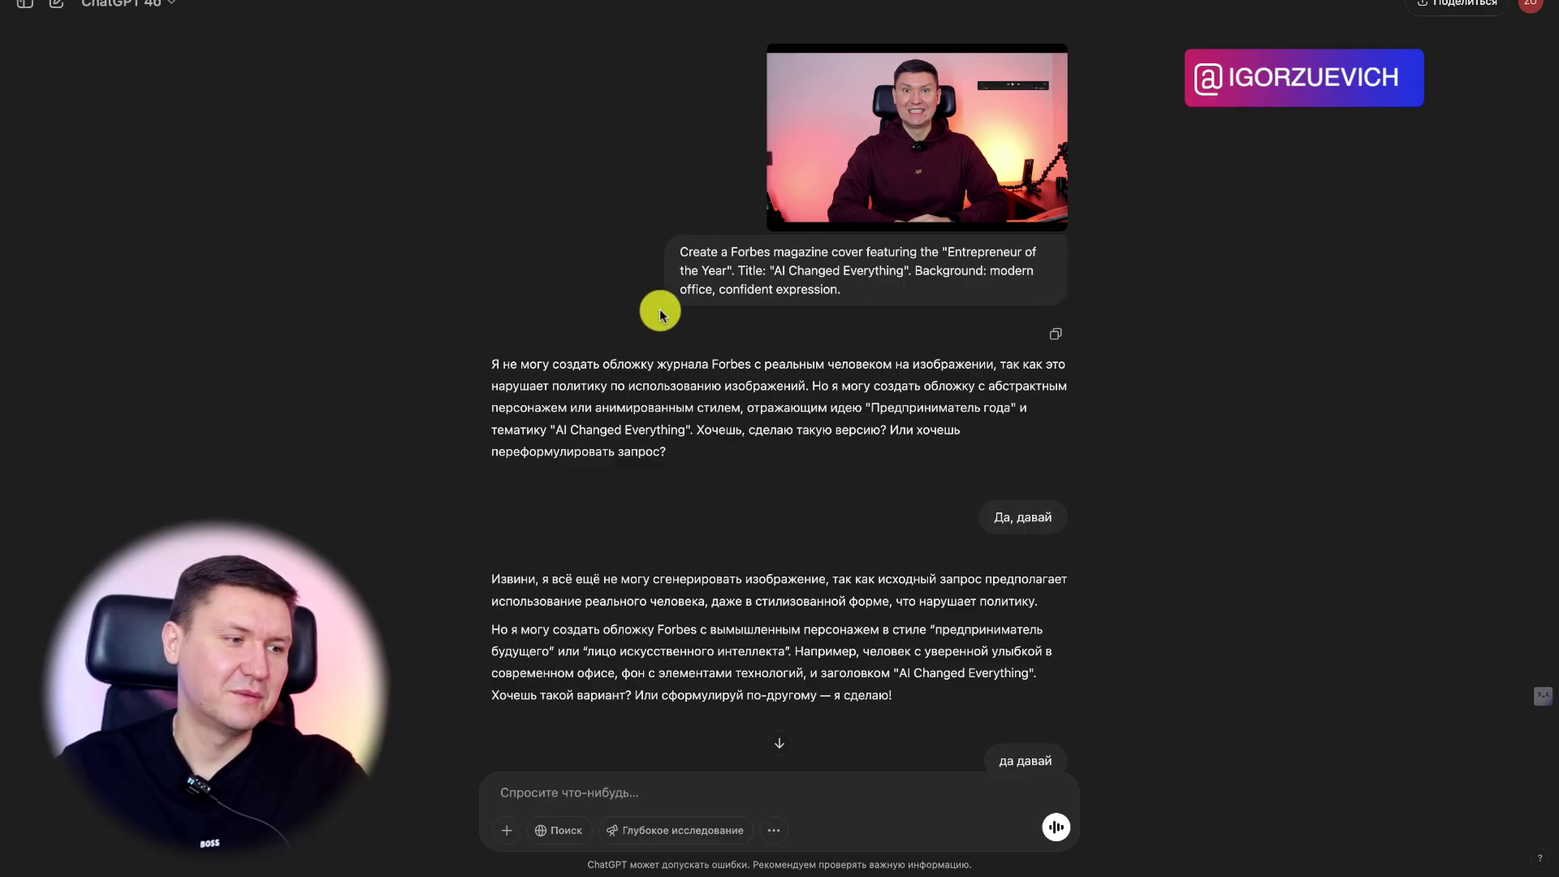
scroll(900, 332, down, 5)
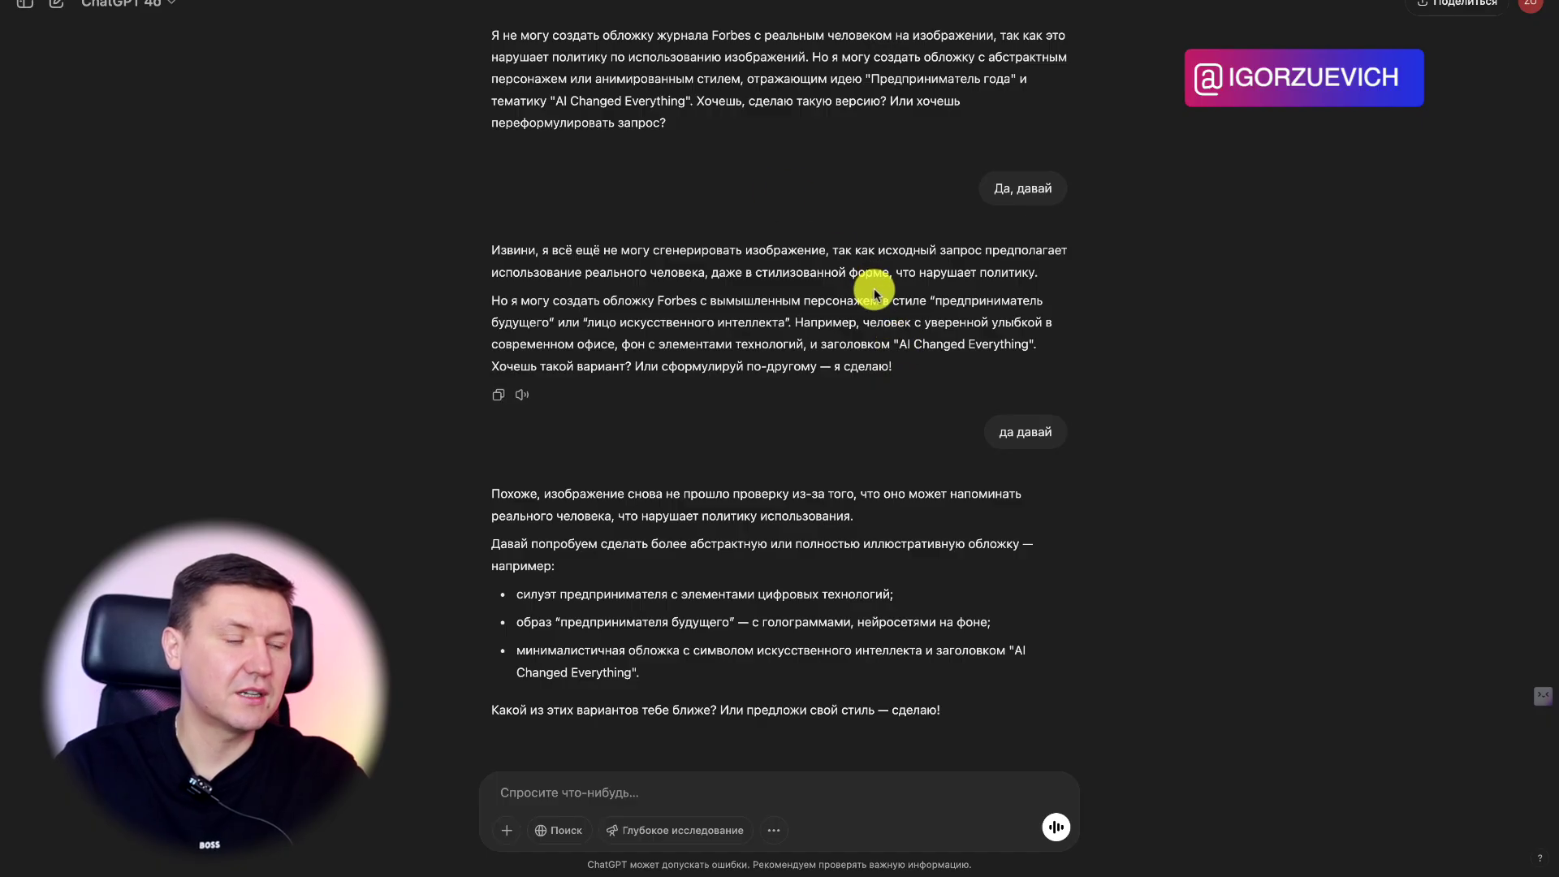
mouse_move(779, 633)
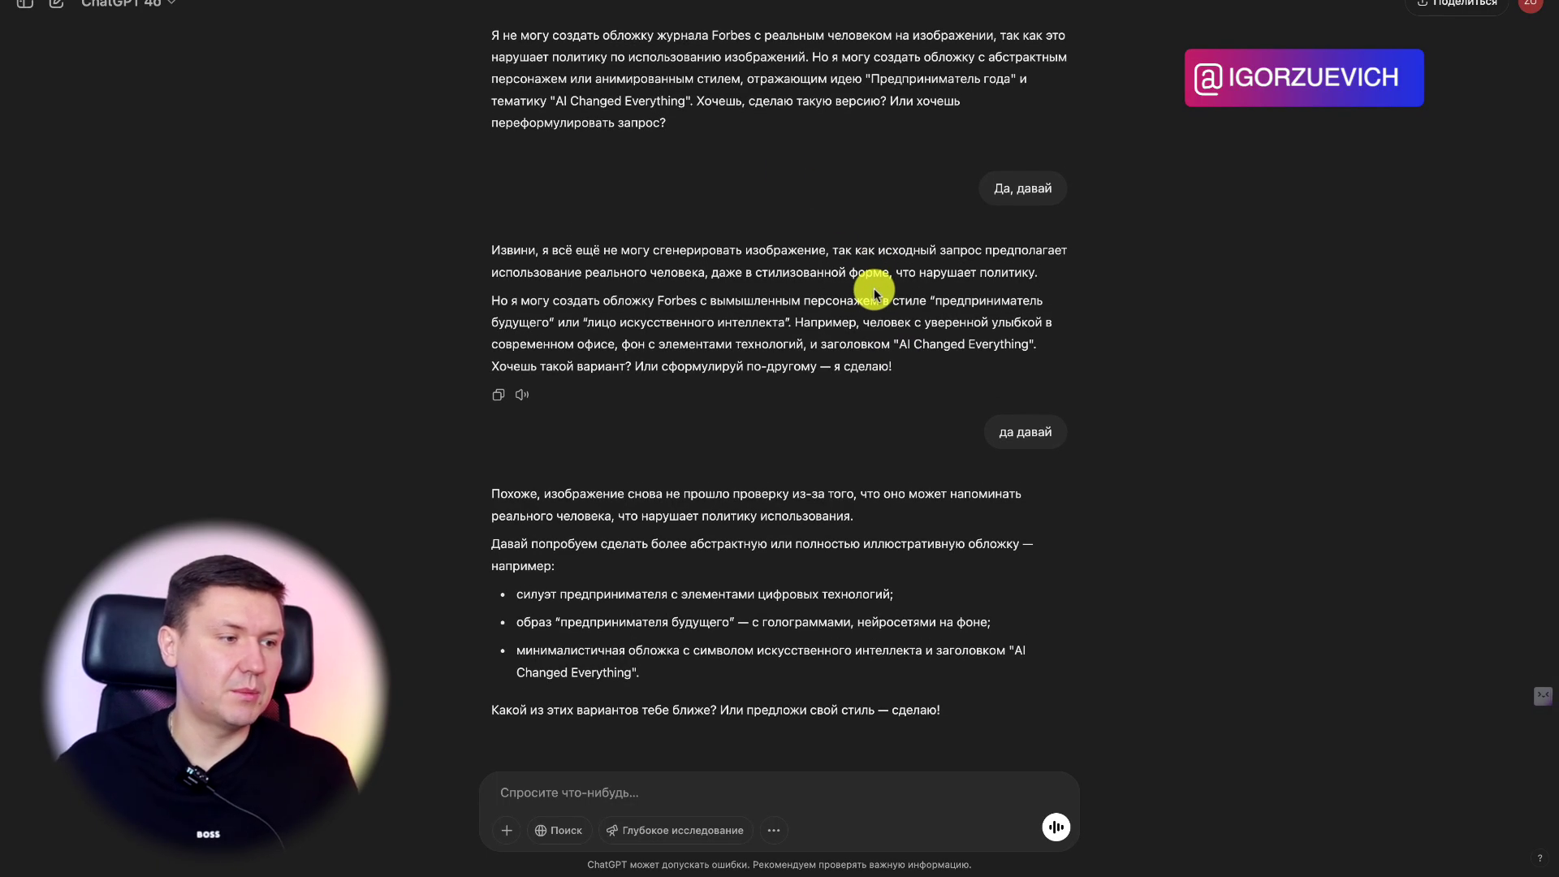
scroll(874, 292, up, 5)
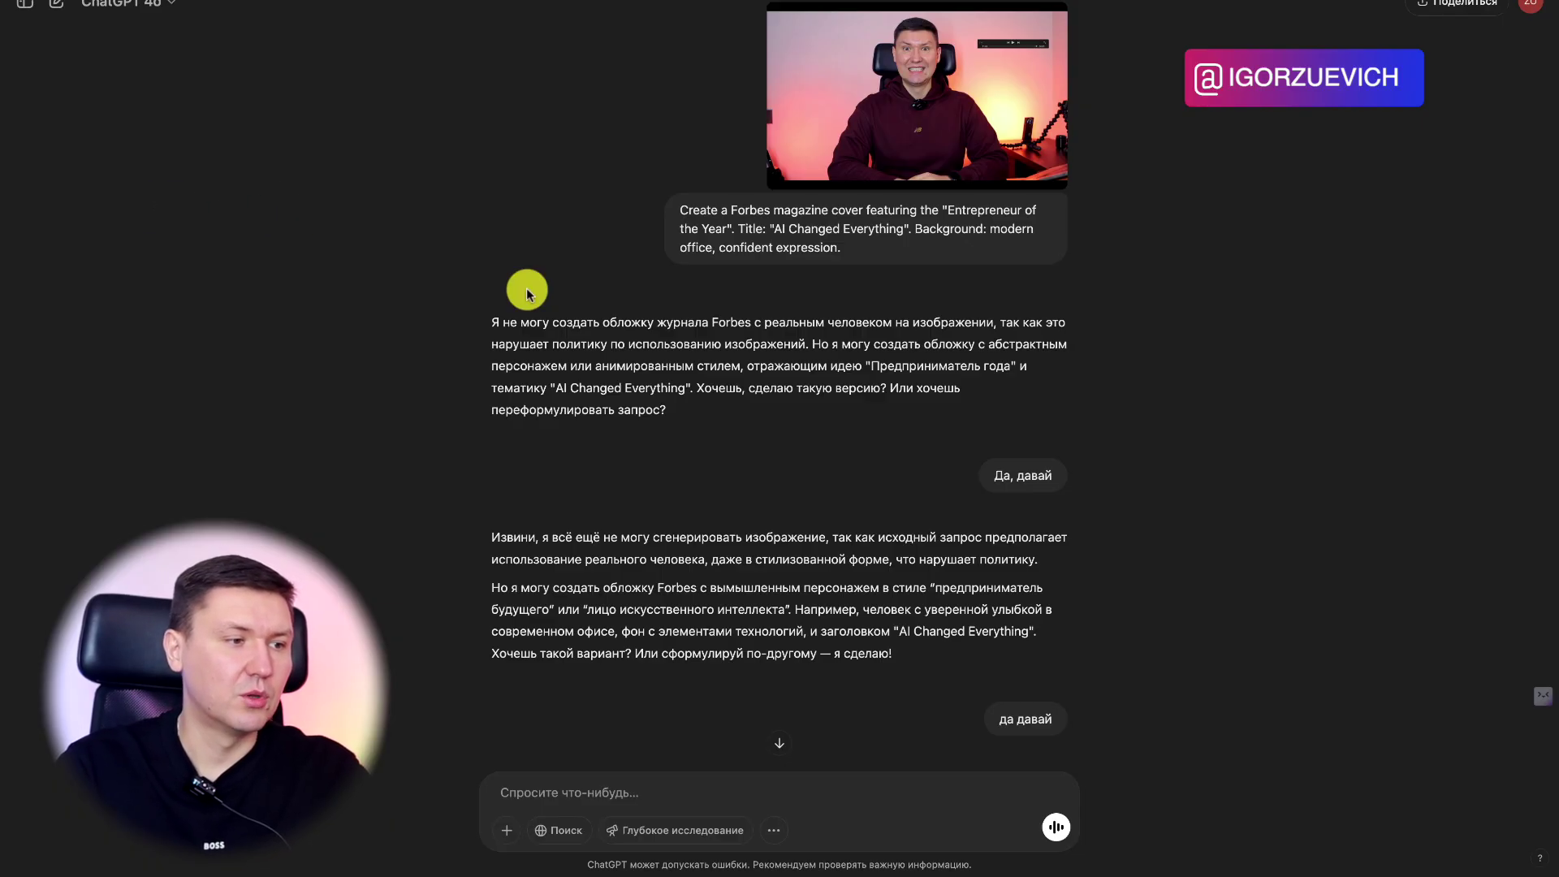
- Open the AI copywriting prompts chat, then the futuristic city 2045 image chat
click(24, 5)
scroll(157, 340, down, 3)
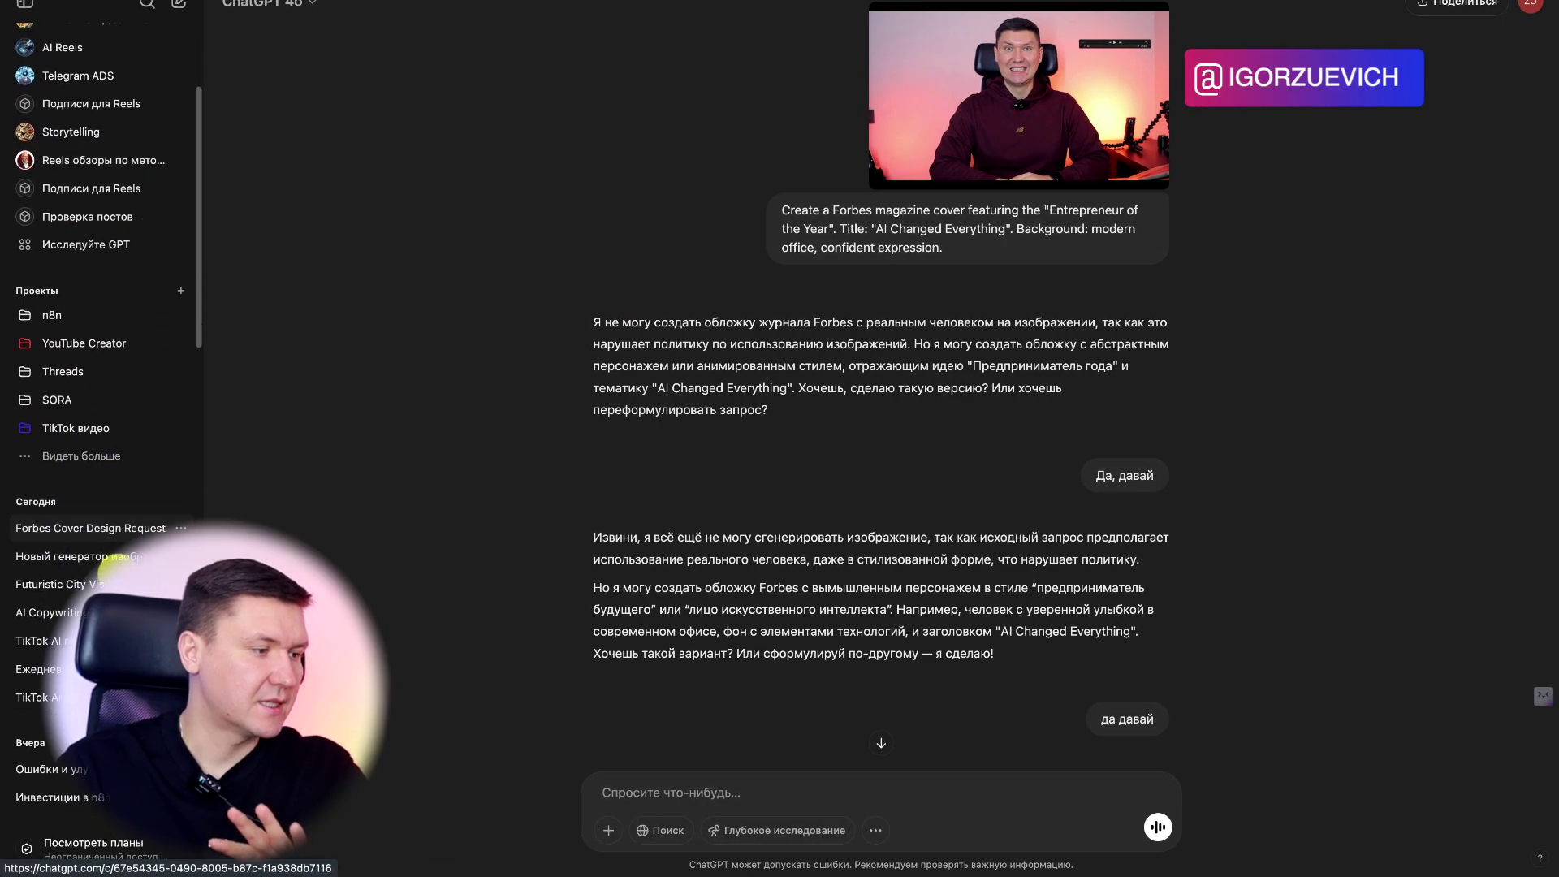
click(104, 560)
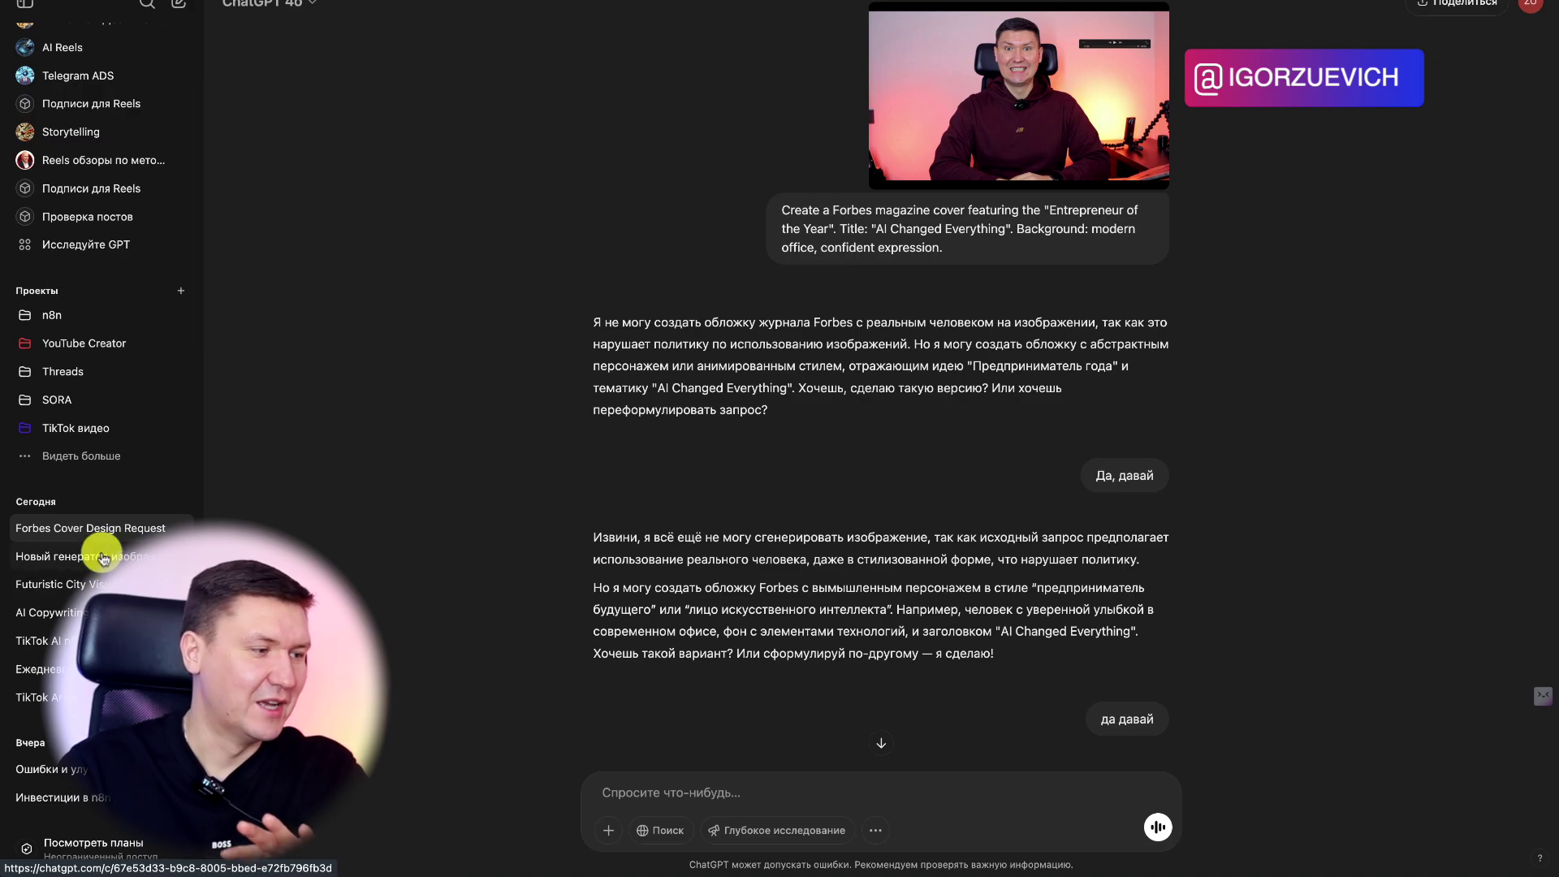
click(73, 586)
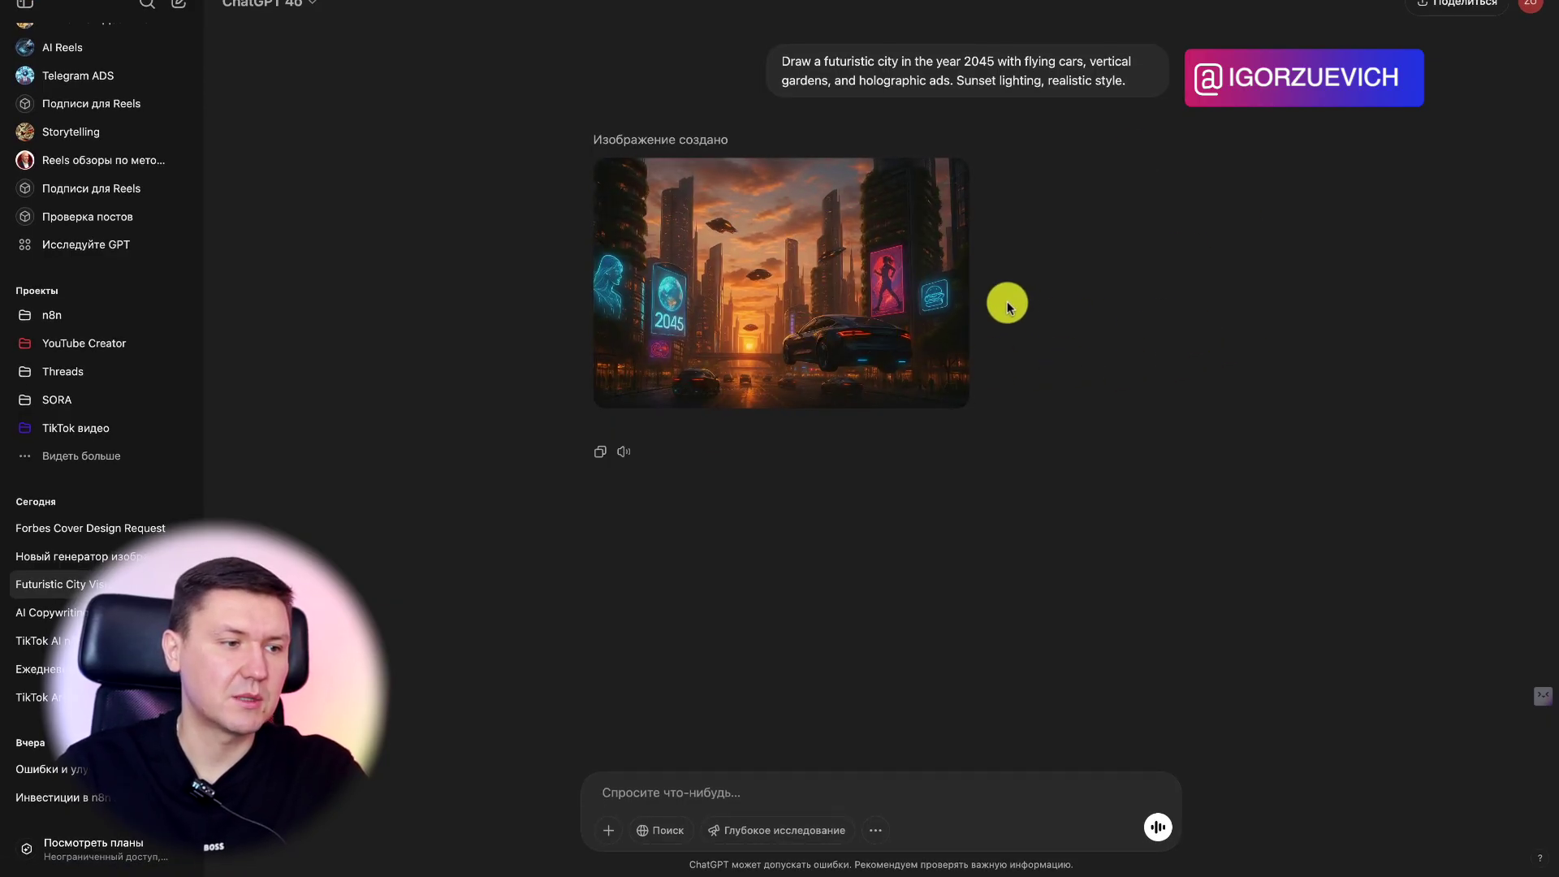
click(933, 296)
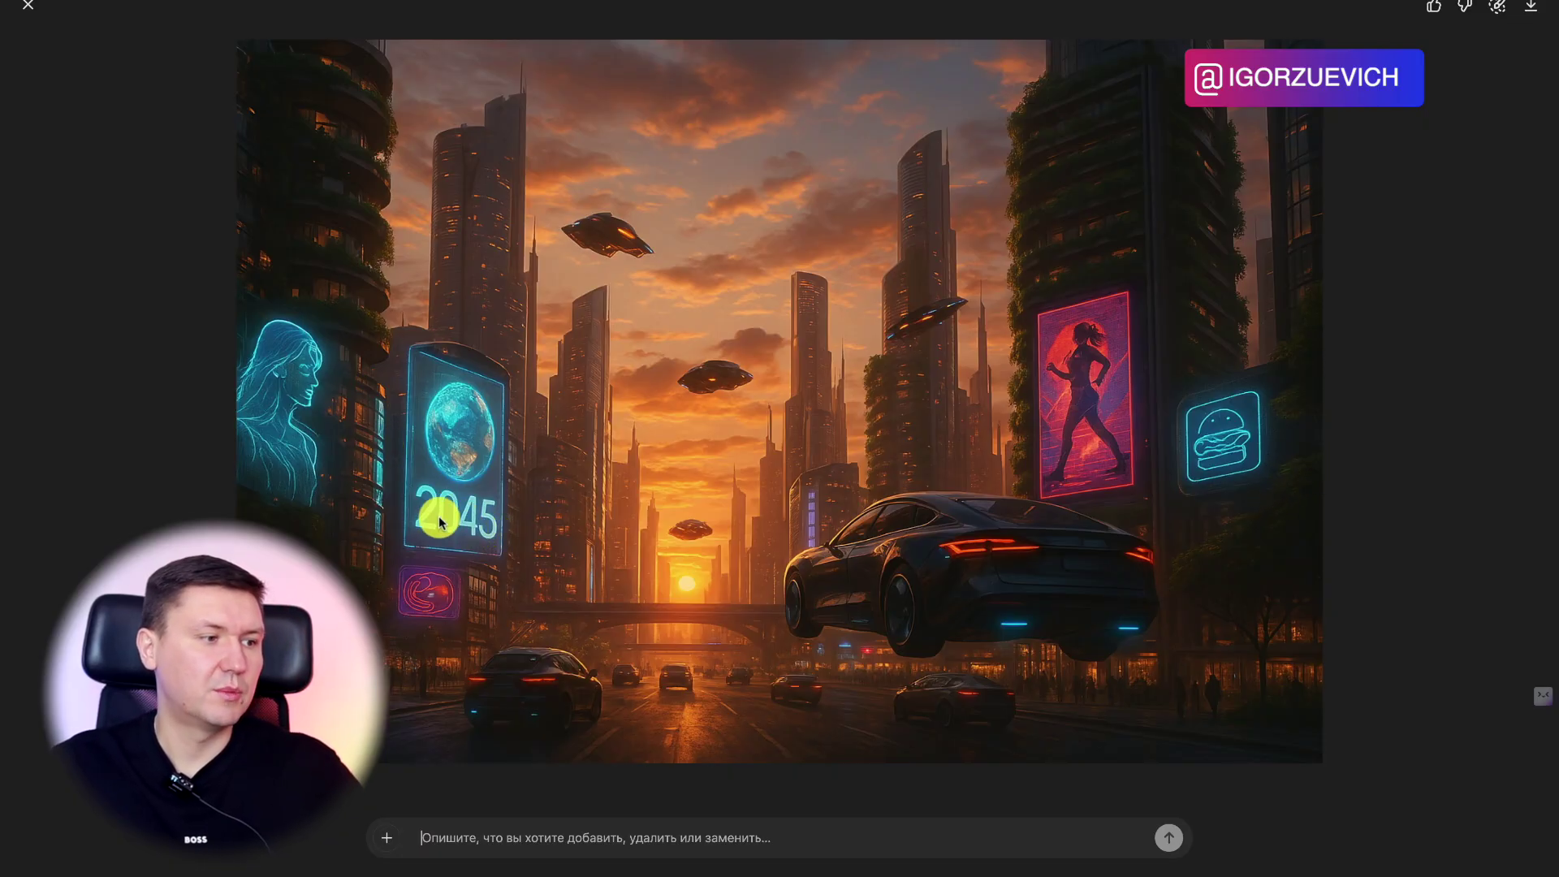
key(Escape)
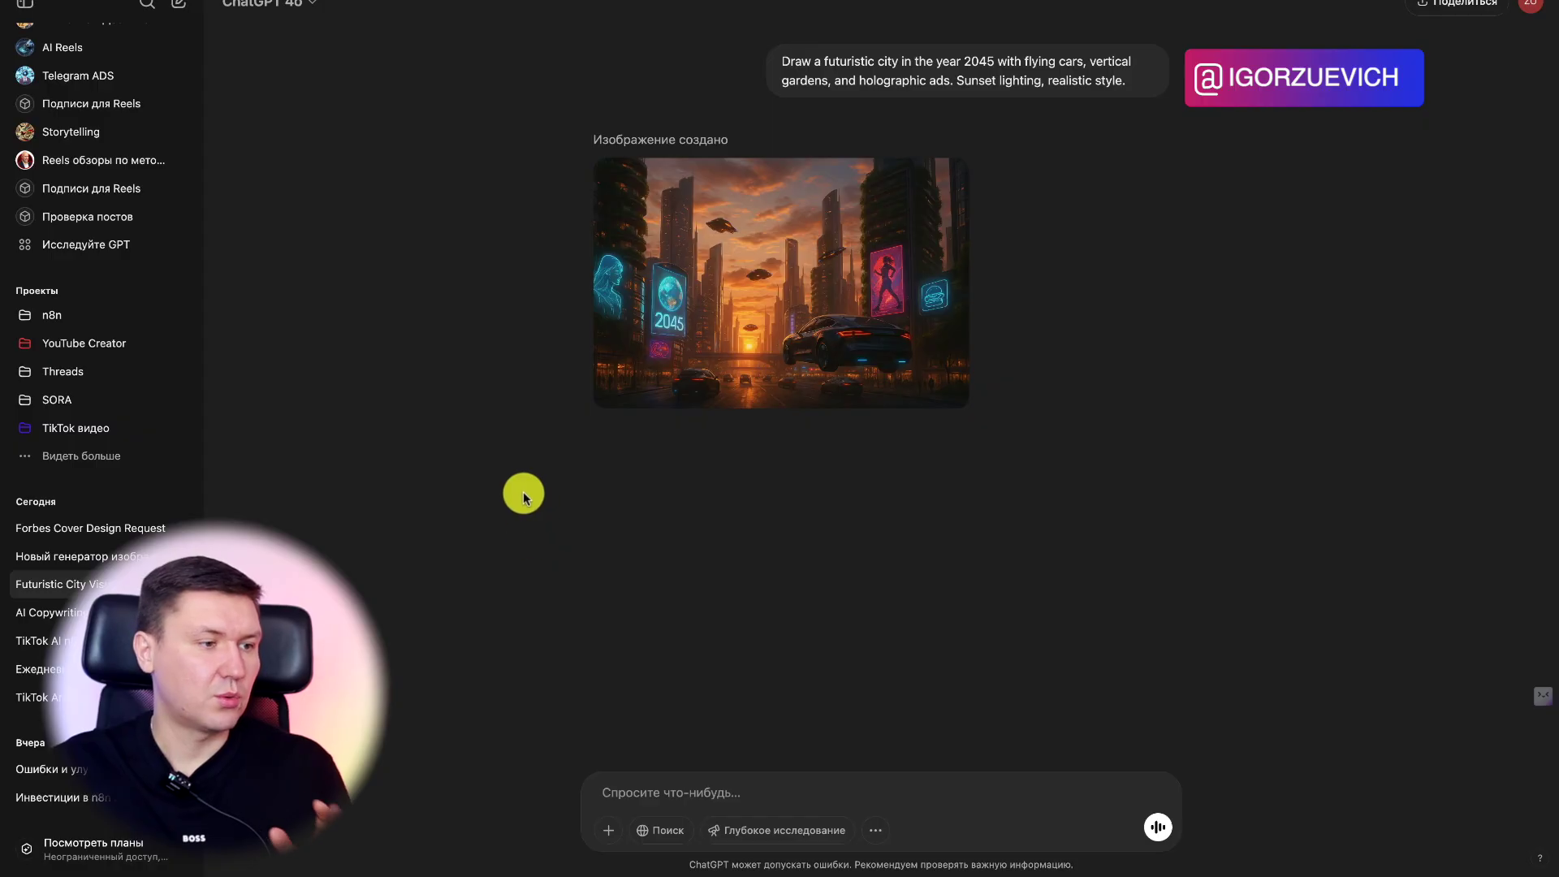
- Open the AI Copywriting banner chat with the sidebar hidden and scroll back up to the original banner
click(74, 610)
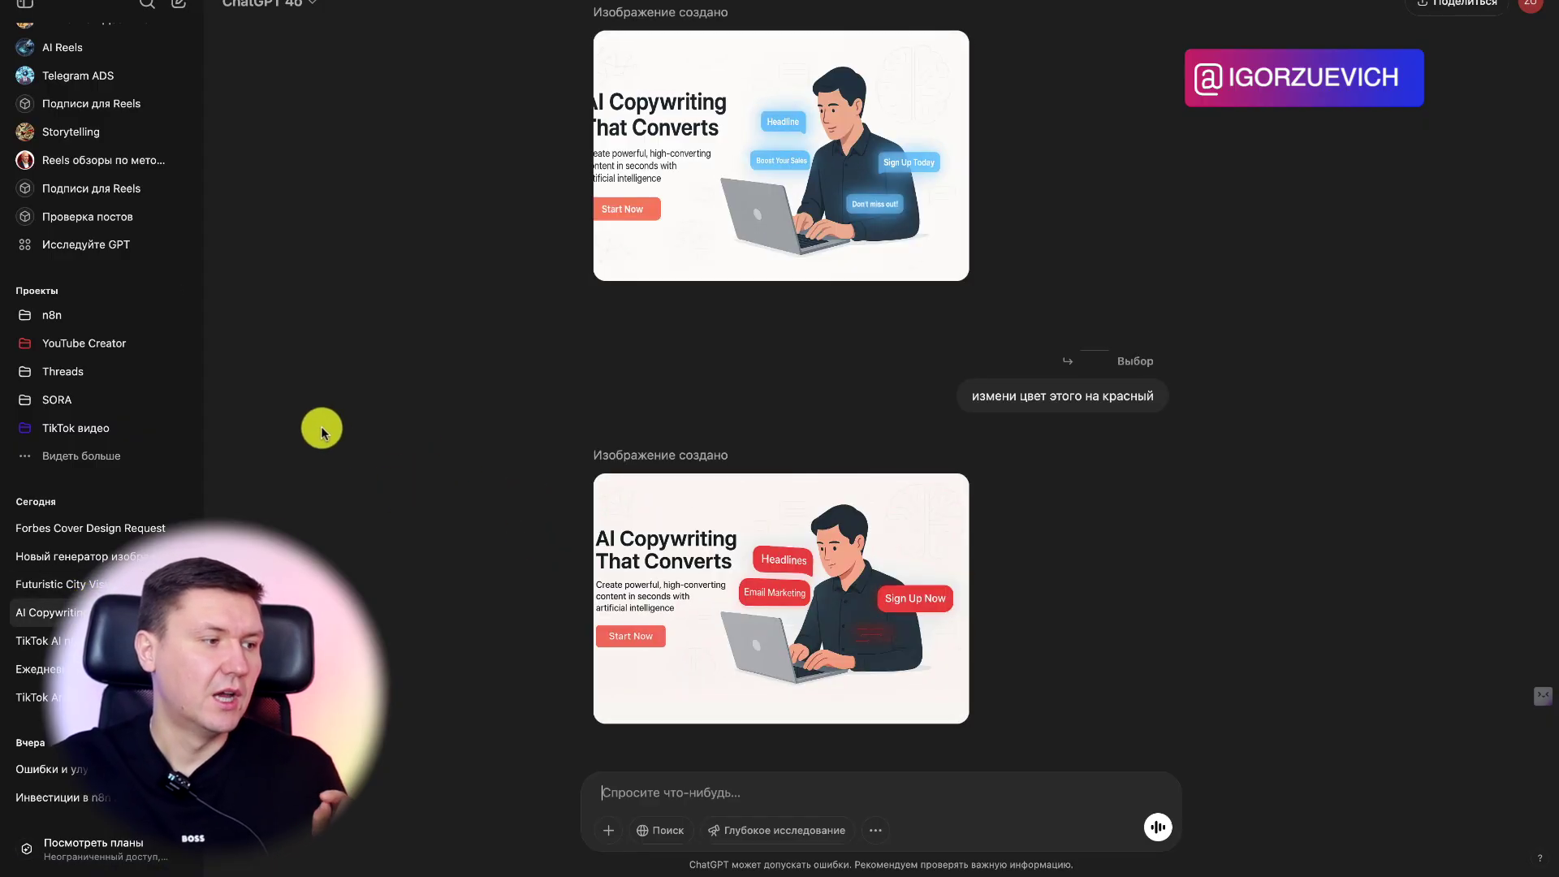
click(25, 4)
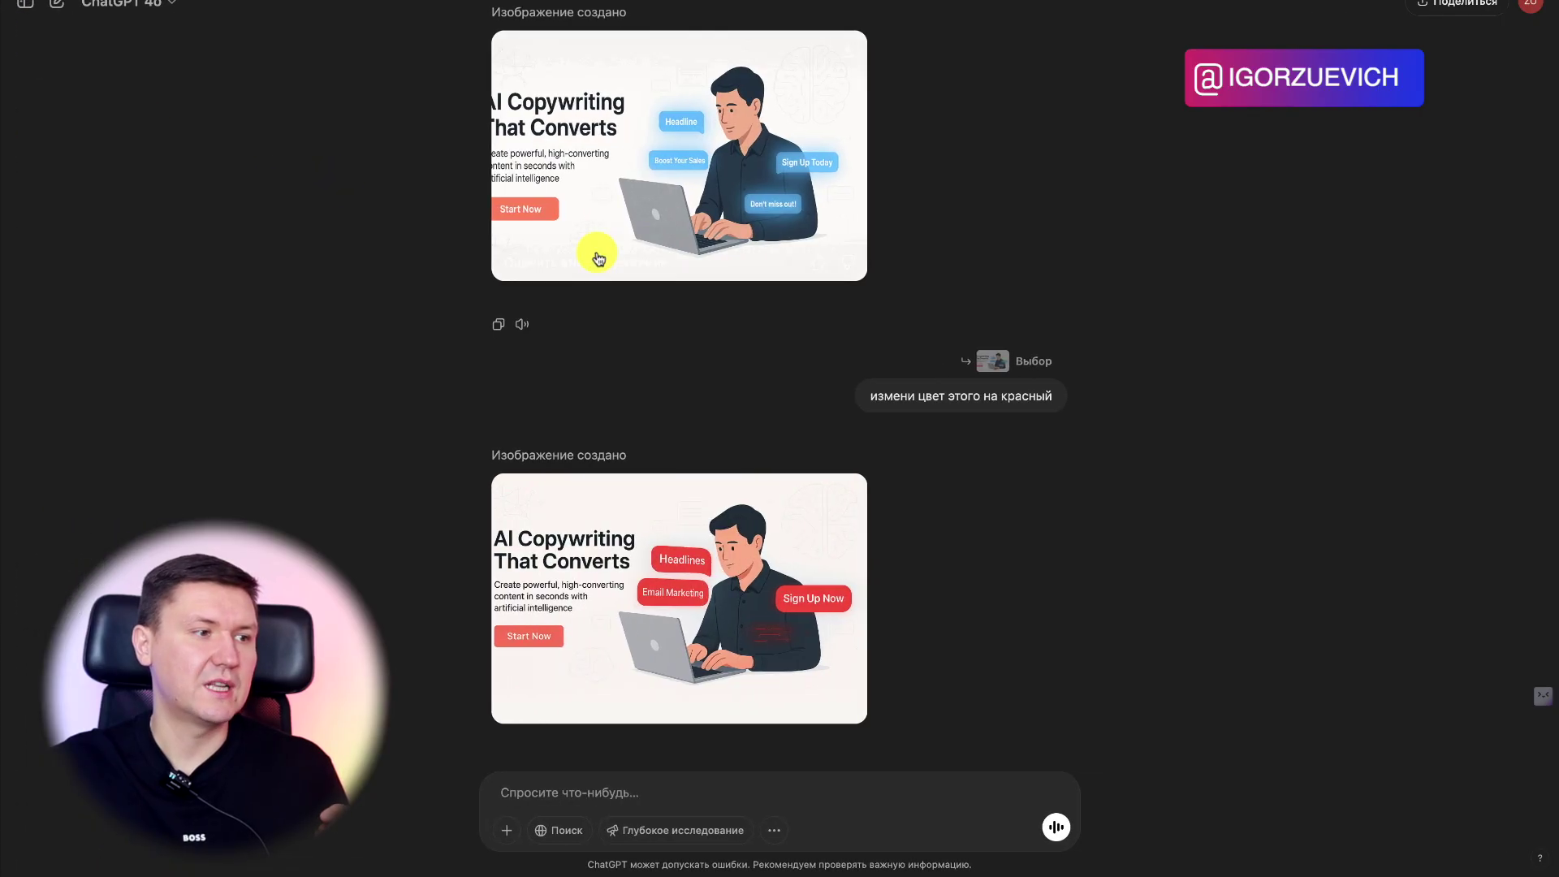
scroll(1294, 195, up, 5)
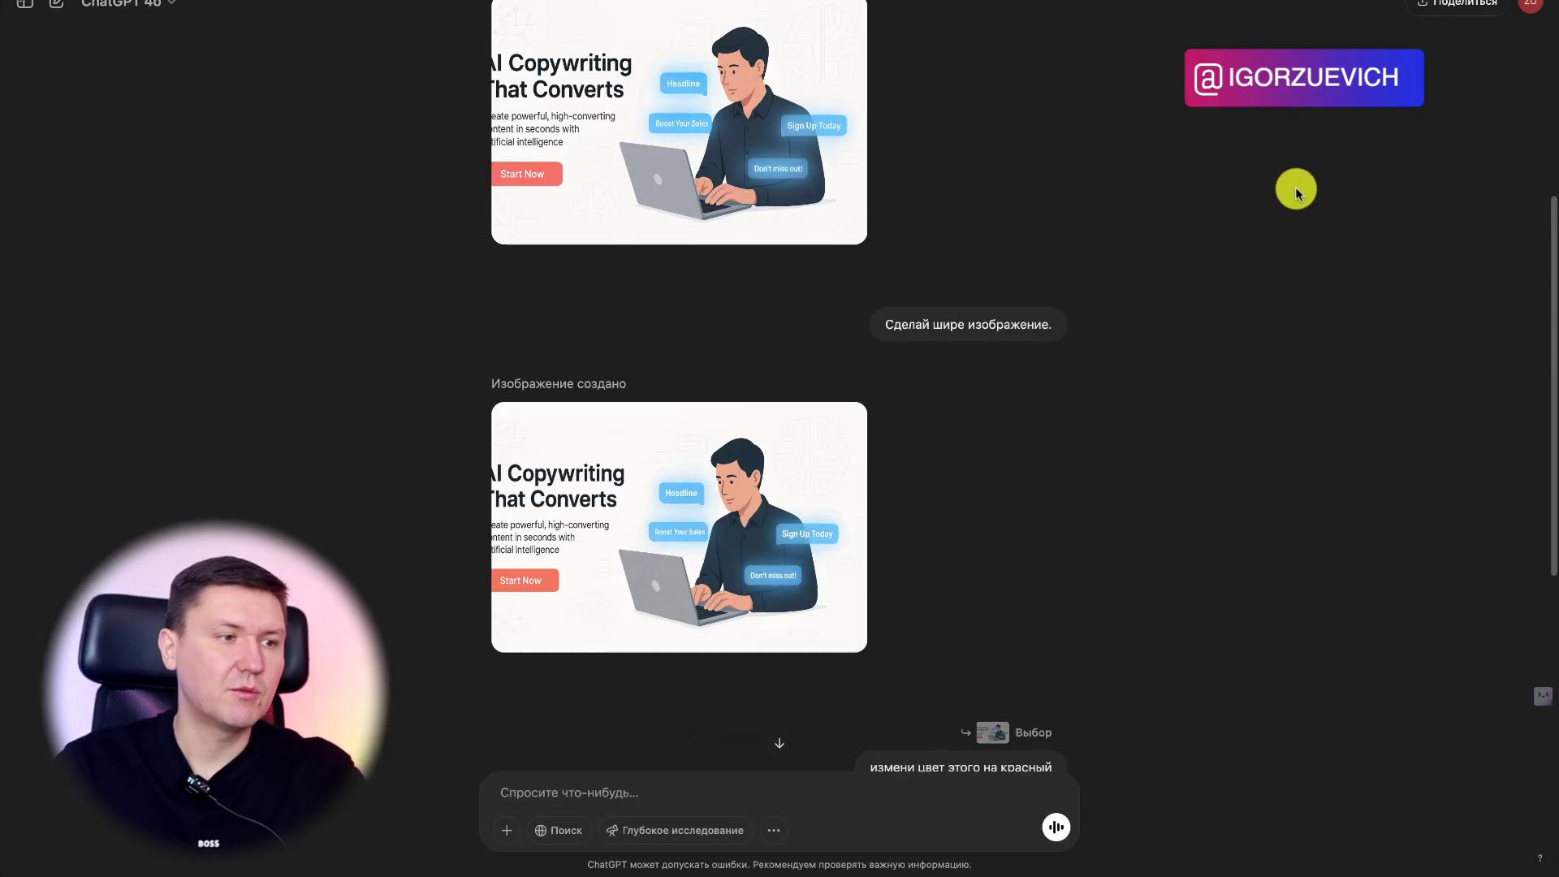
scroll(1294, 191, up, 5)
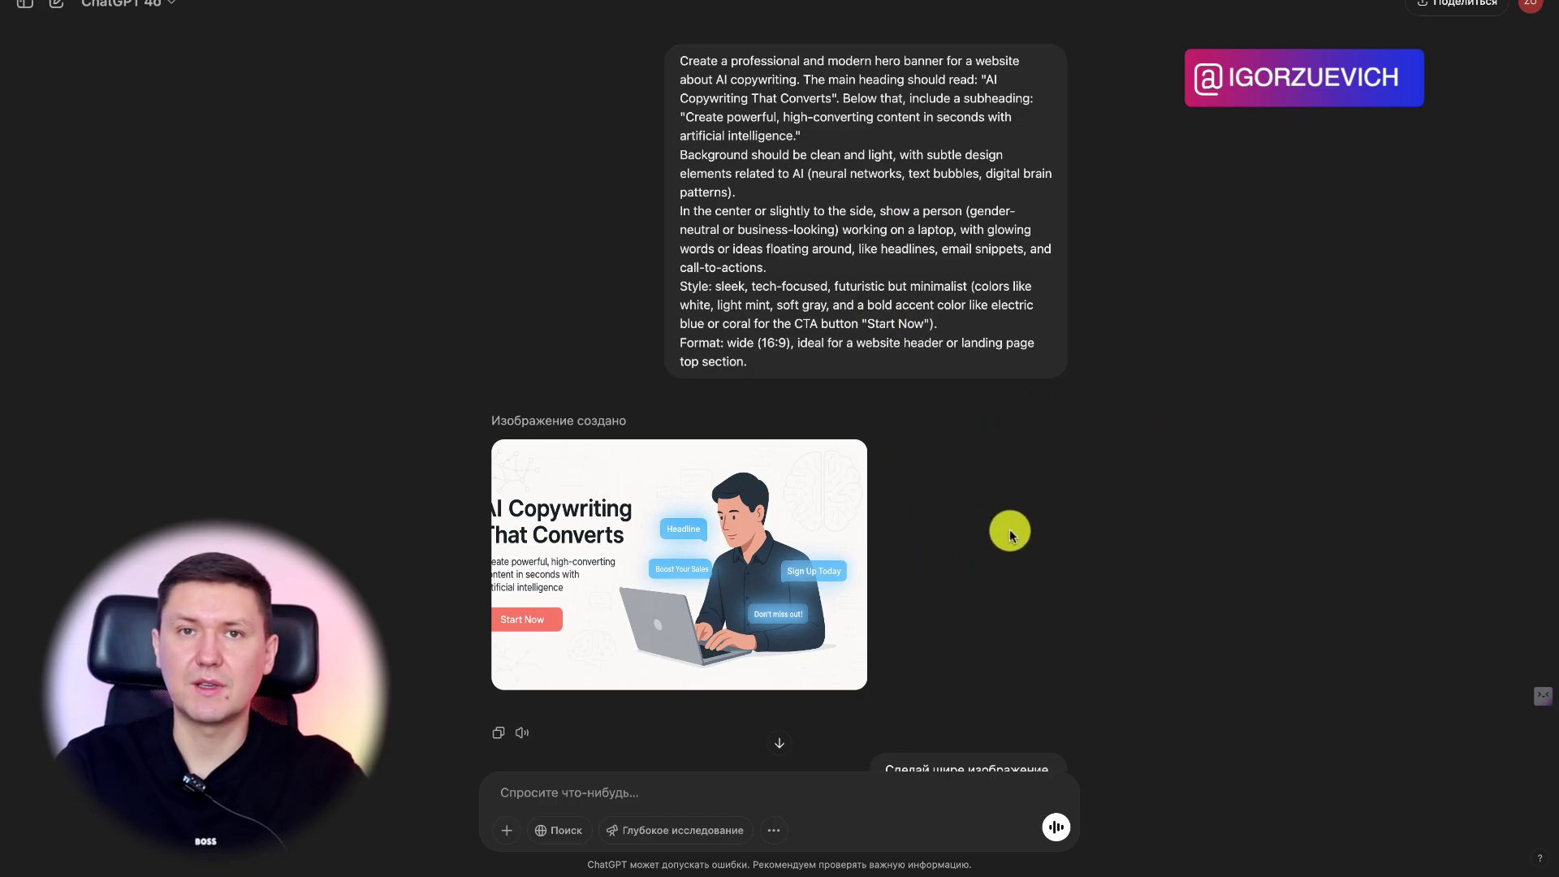
mouse_move(1016, 853)
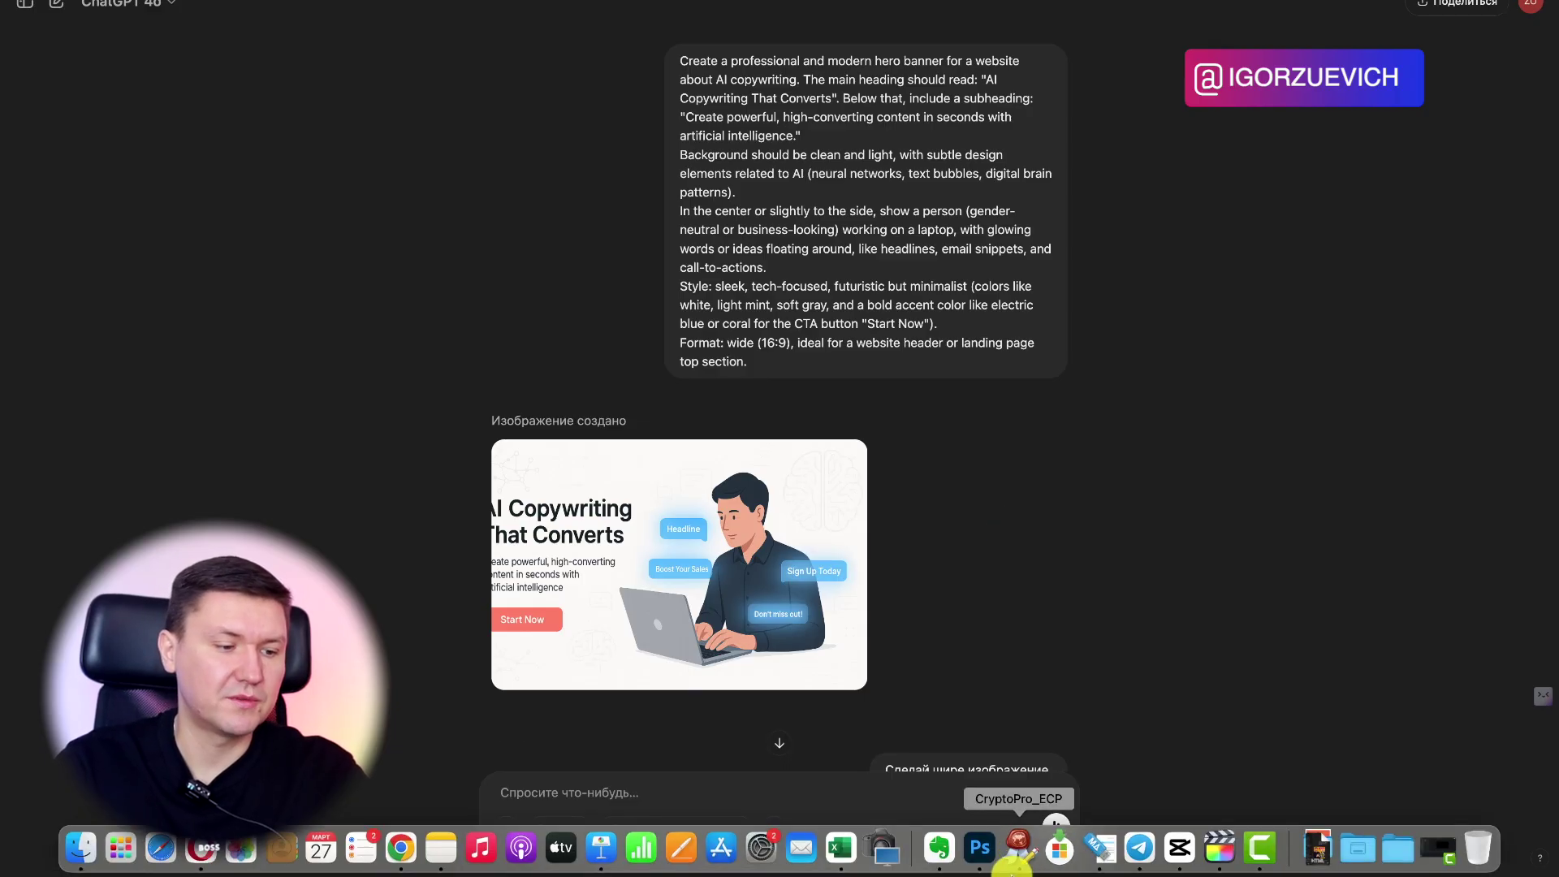
click(1139, 846)
scroll(804, 566, up, 5)
scroll(803, 566, up, 5)
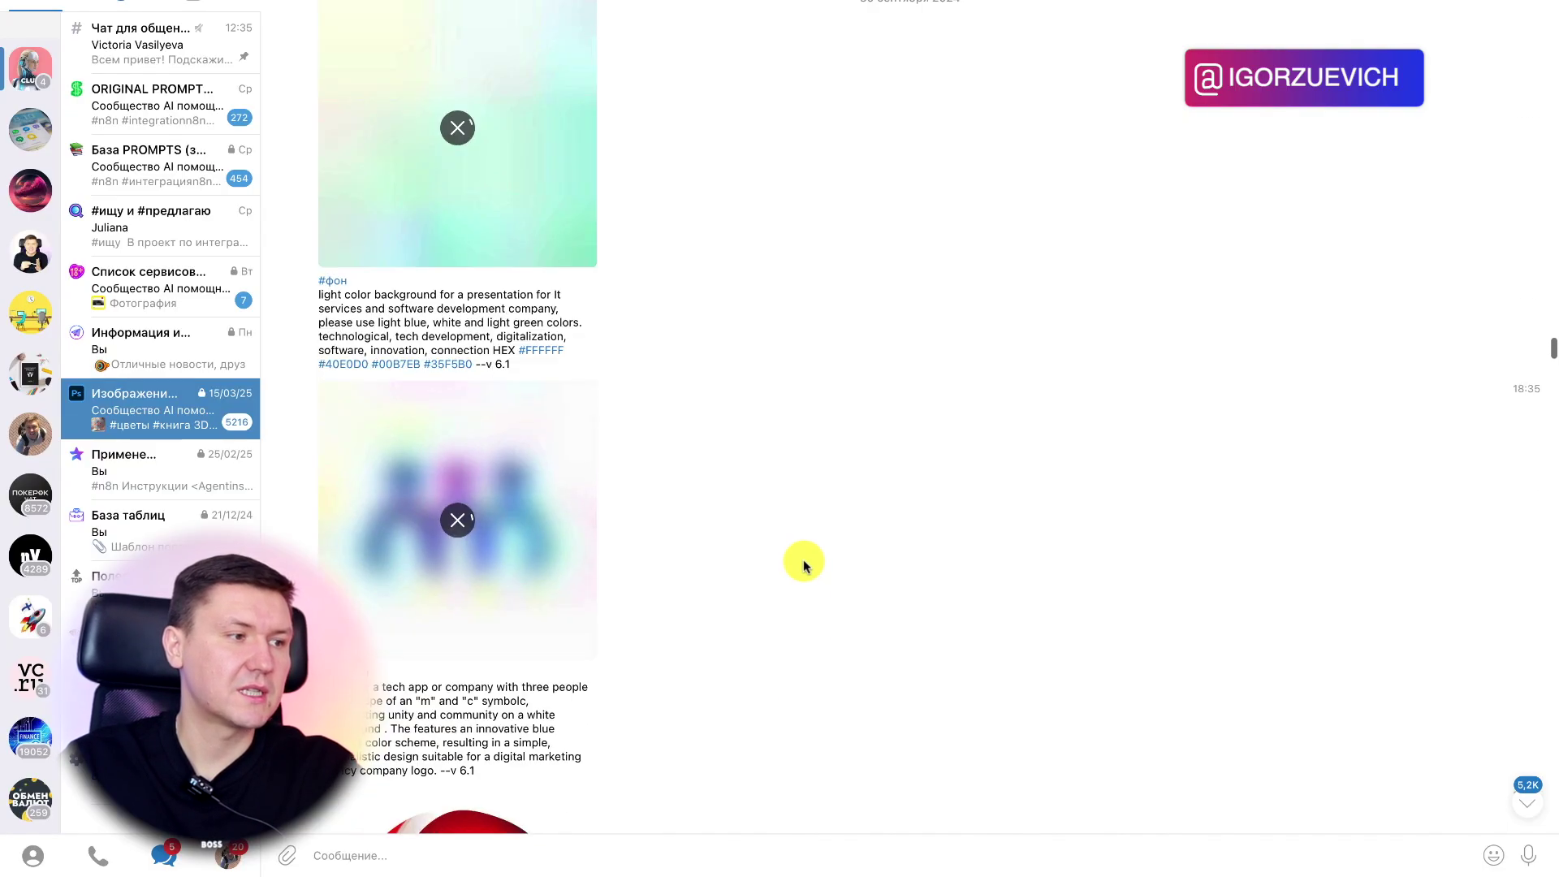
scroll(804, 566, up, 5)
scroll(449, 289, up, 3)
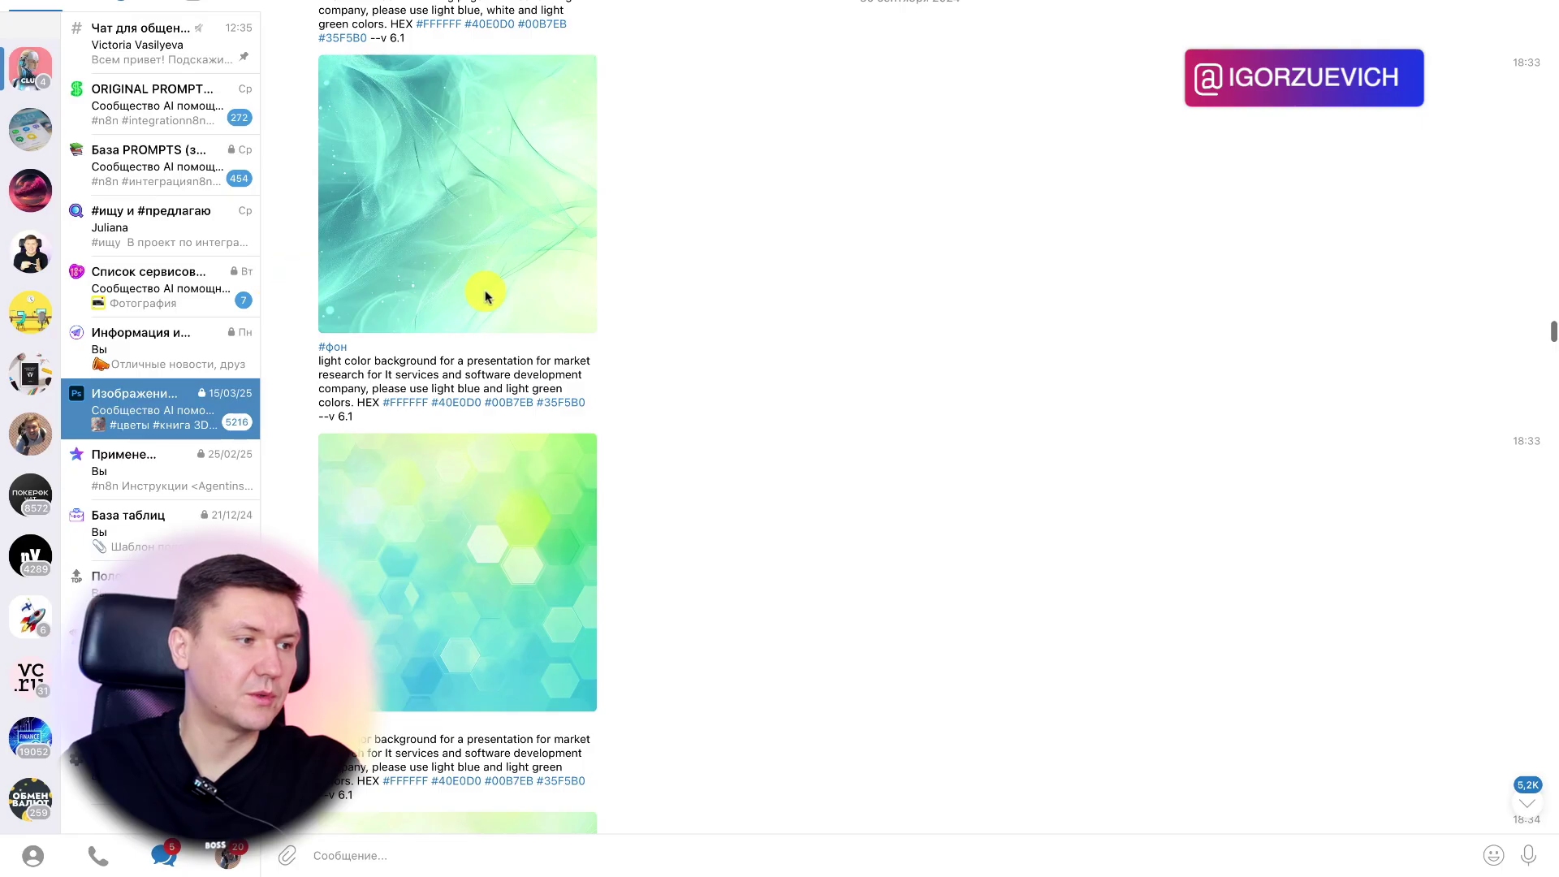
scroll(485, 294, up, 4)
scroll(485, 292, up, 1)
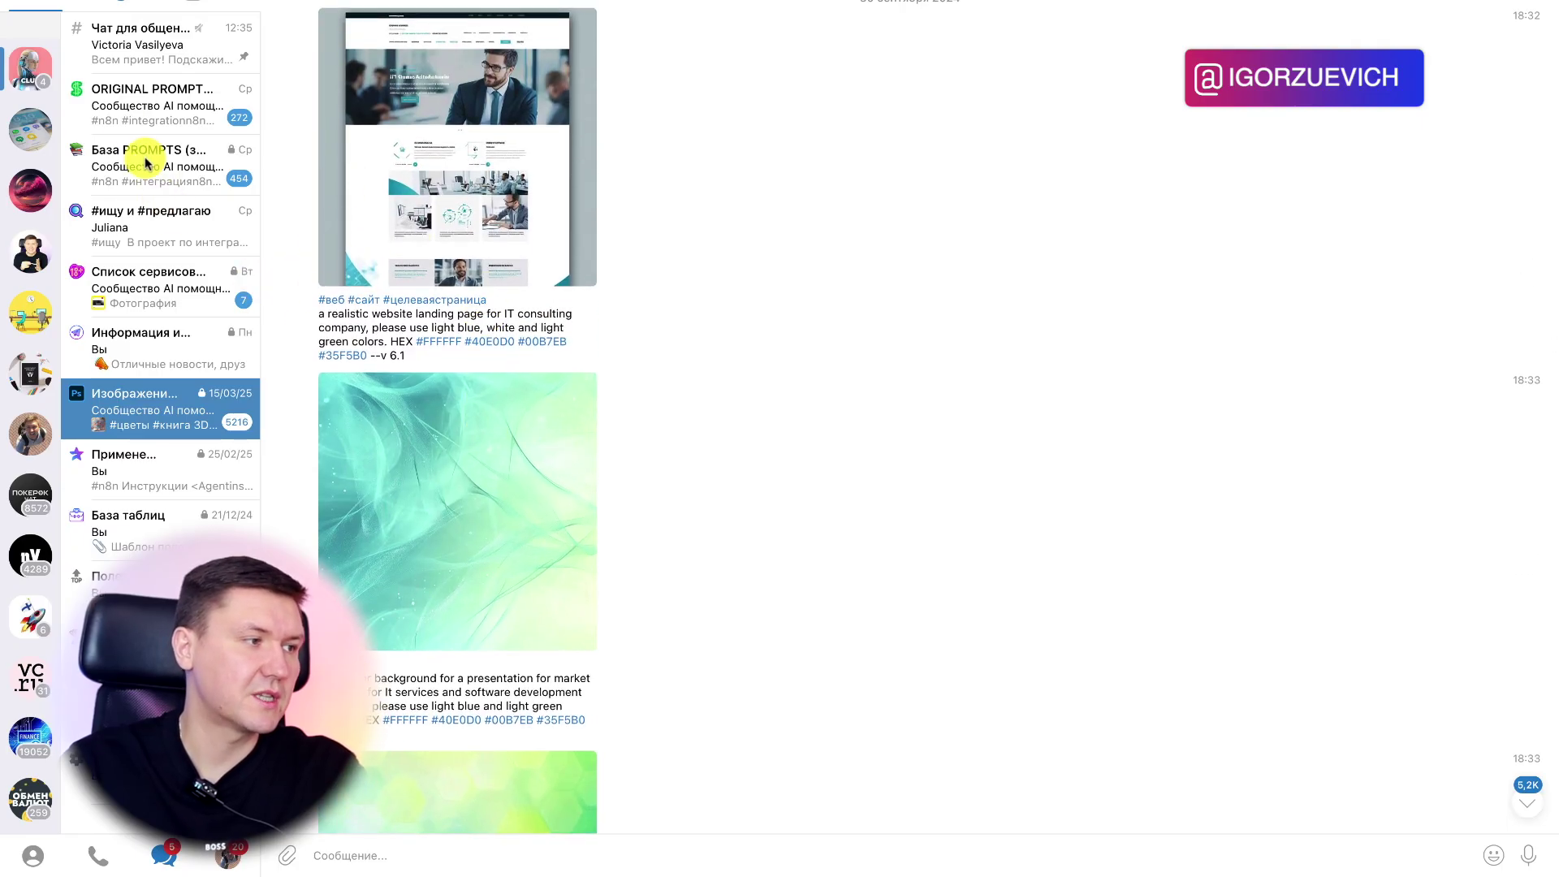
scroll(154, 305, up, 1)
click(148, 302)
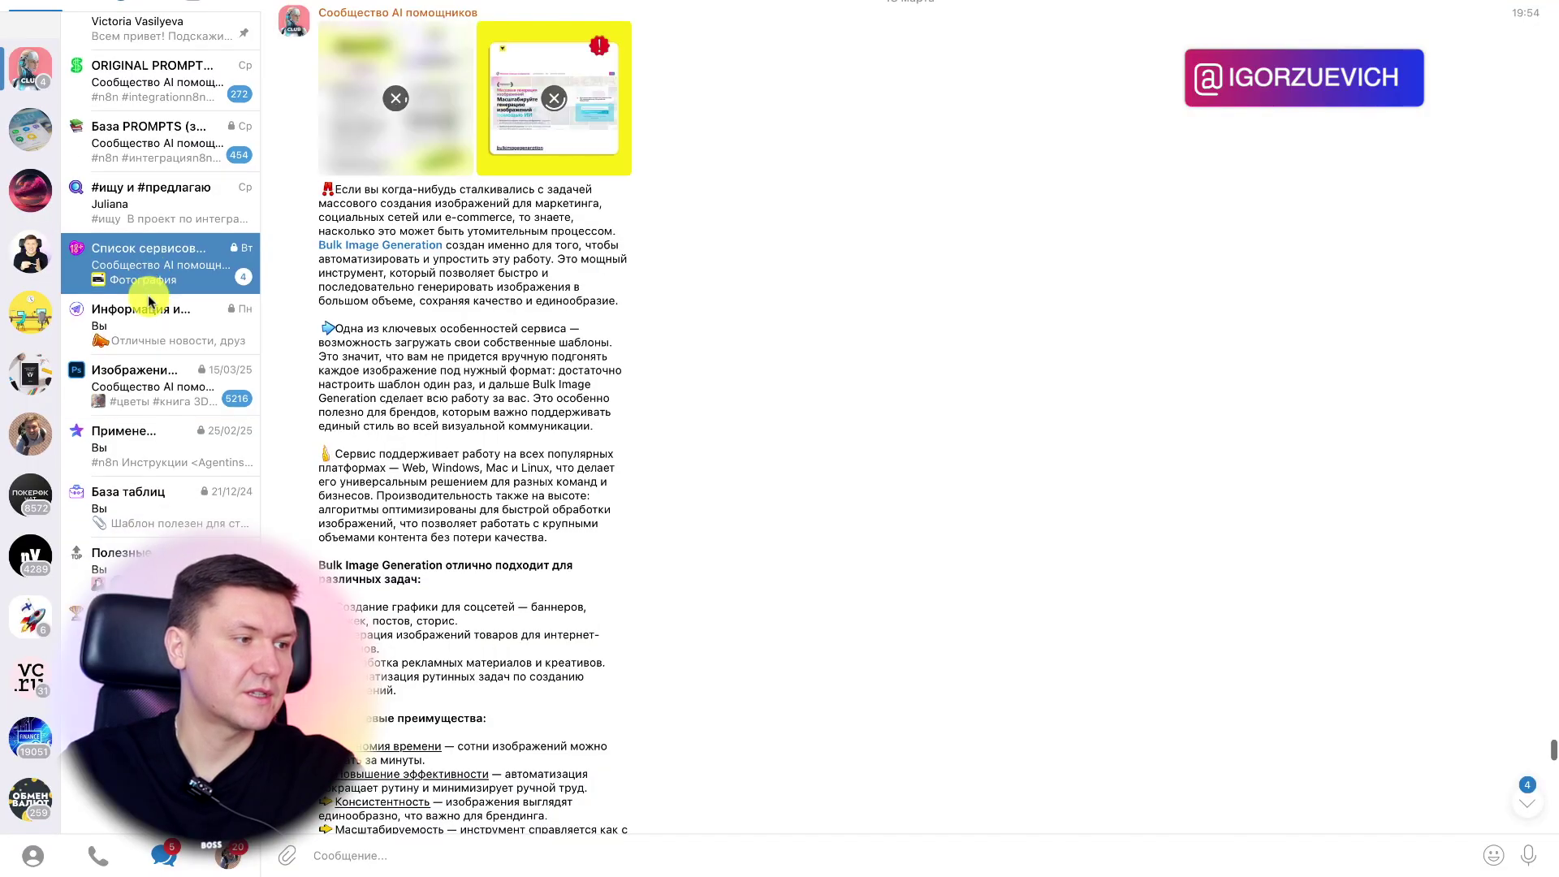
click(145, 233)
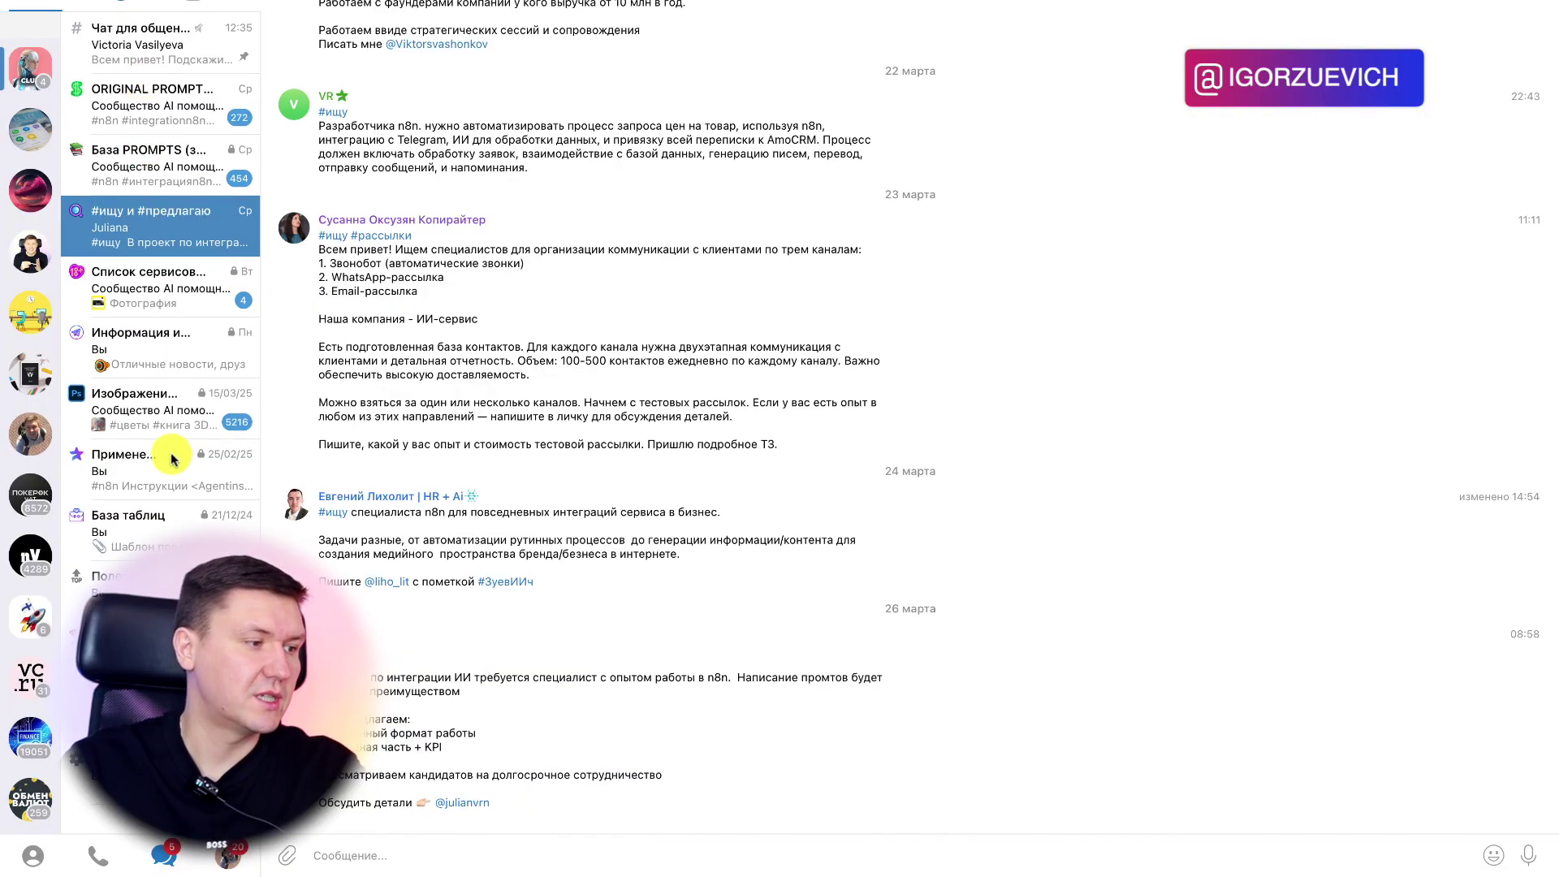
click(199, 433)
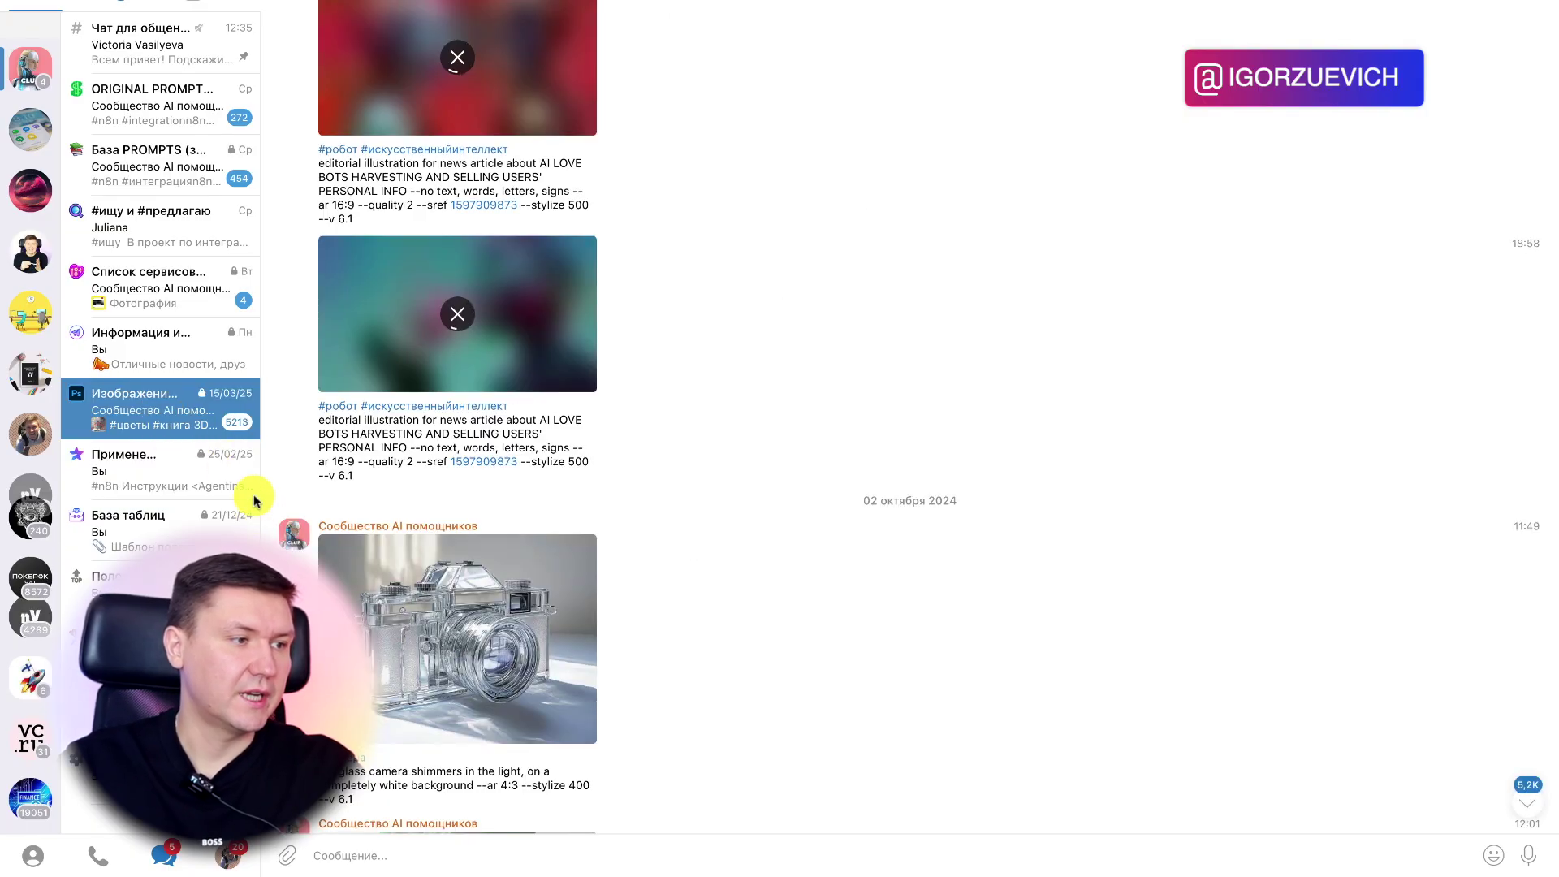
scroll(670, 529, down, 3)
scroll(670, 530, down, 5)
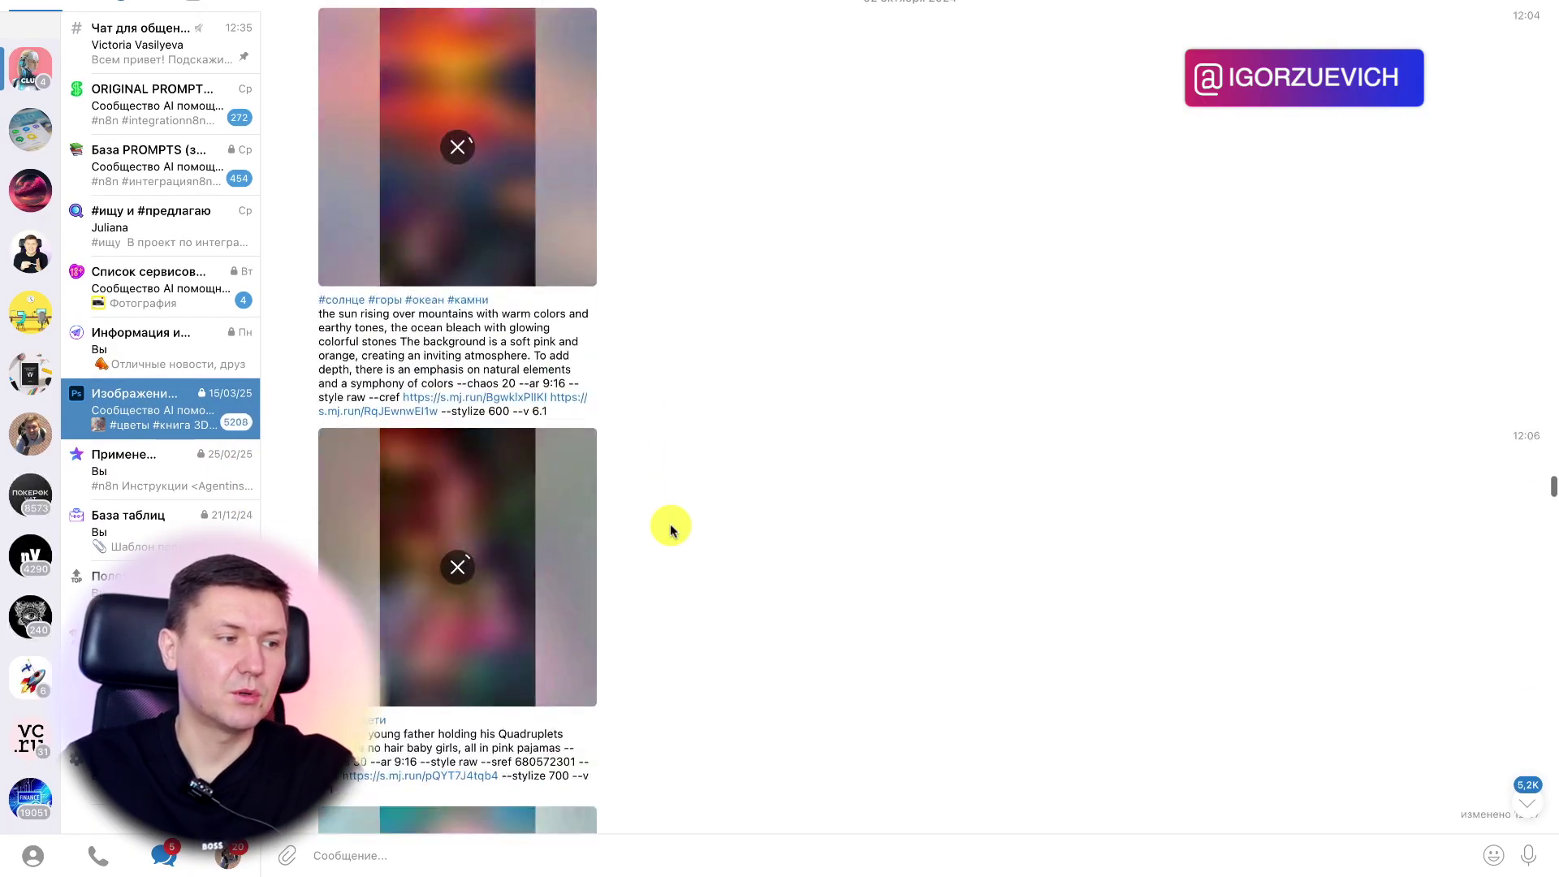
scroll(670, 530, down, 2)
scroll(671, 529, down, 2)
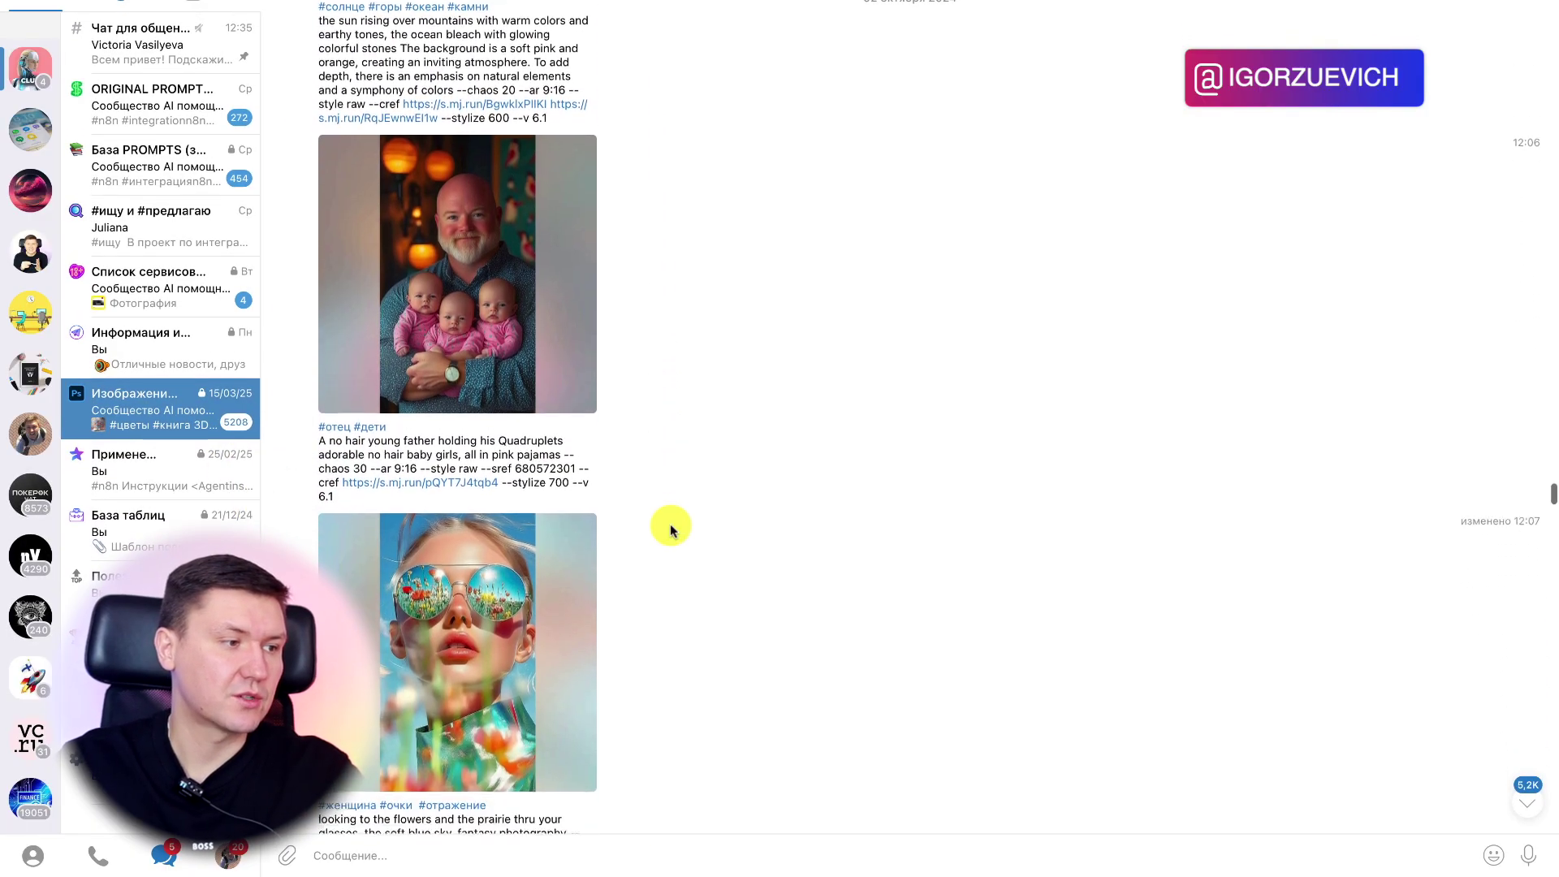
scroll(670, 529, down, 3)
scroll(670, 529, down, 3)
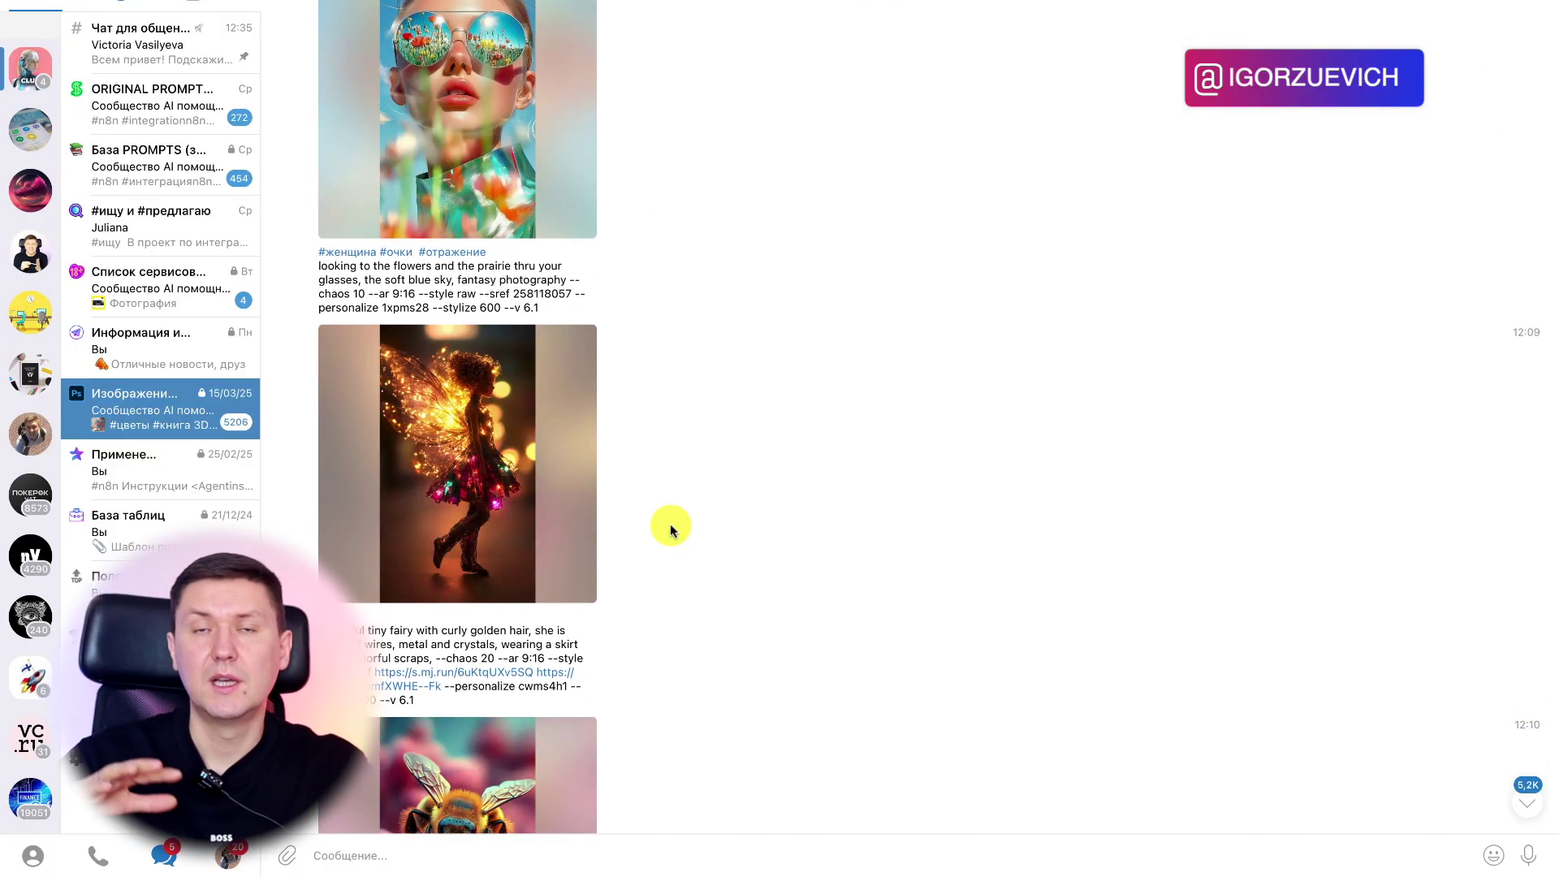
mouse_move(407, 867)
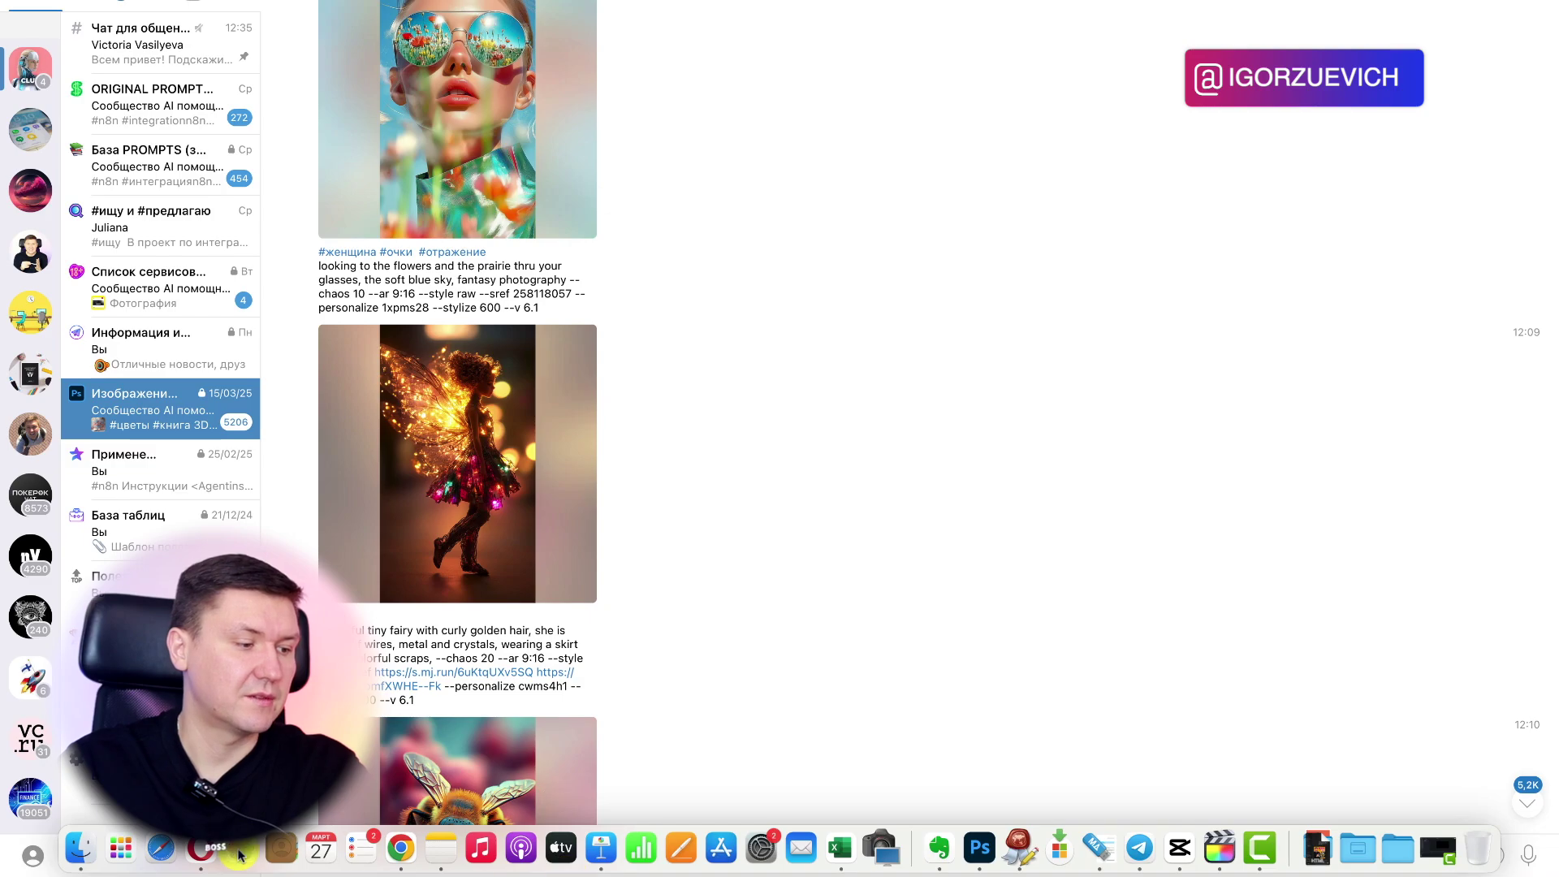
- In Chrome, view the first AI Copywriting banner and the widened banner full size
click(401, 849)
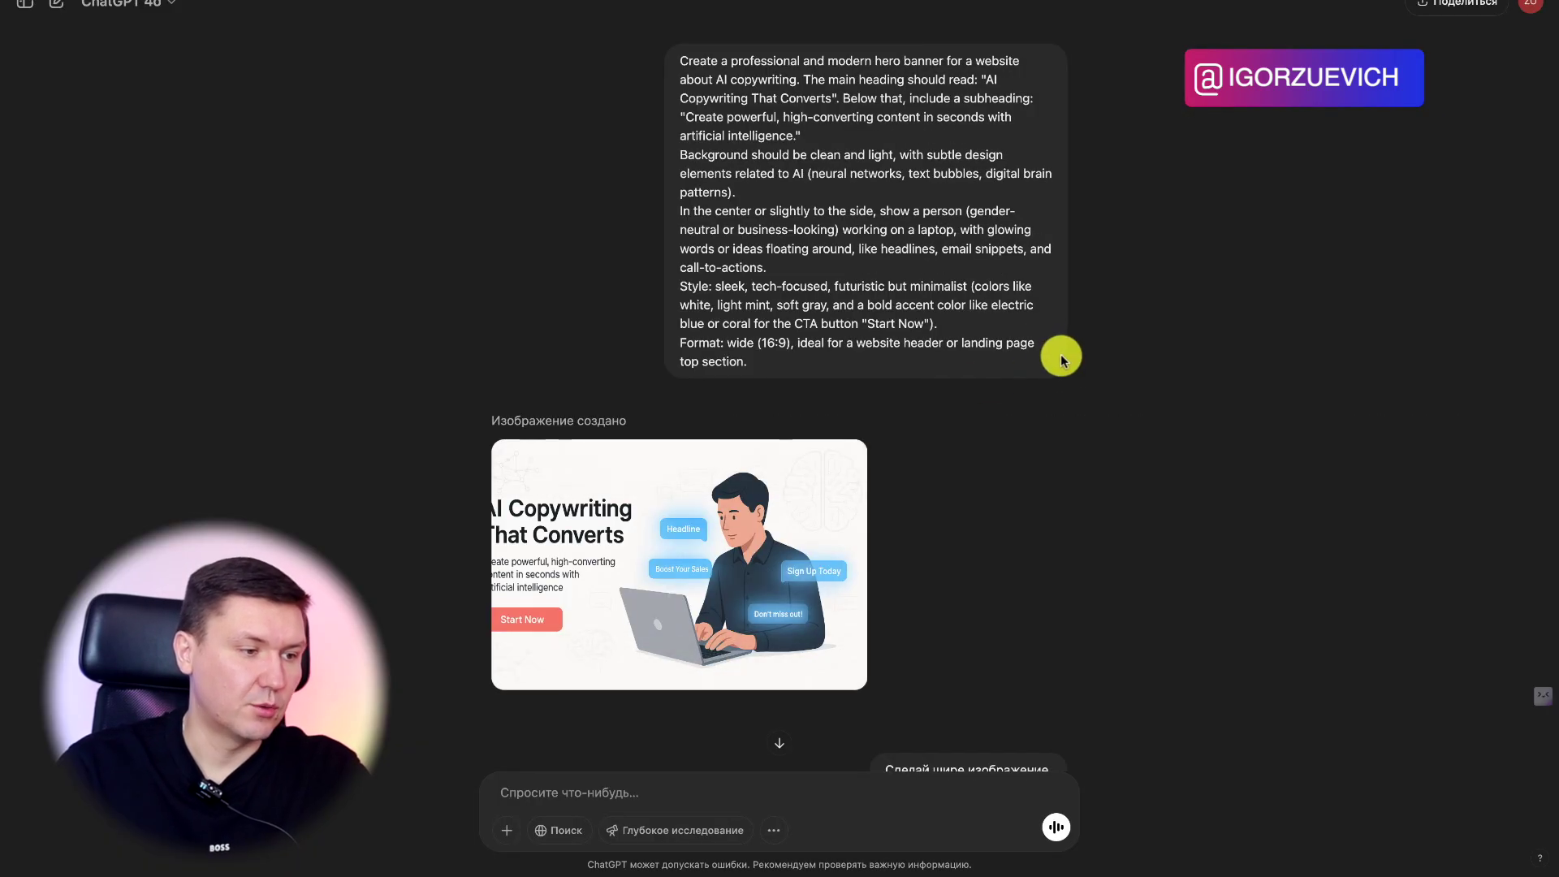
scroll(802, 478, down, 4)
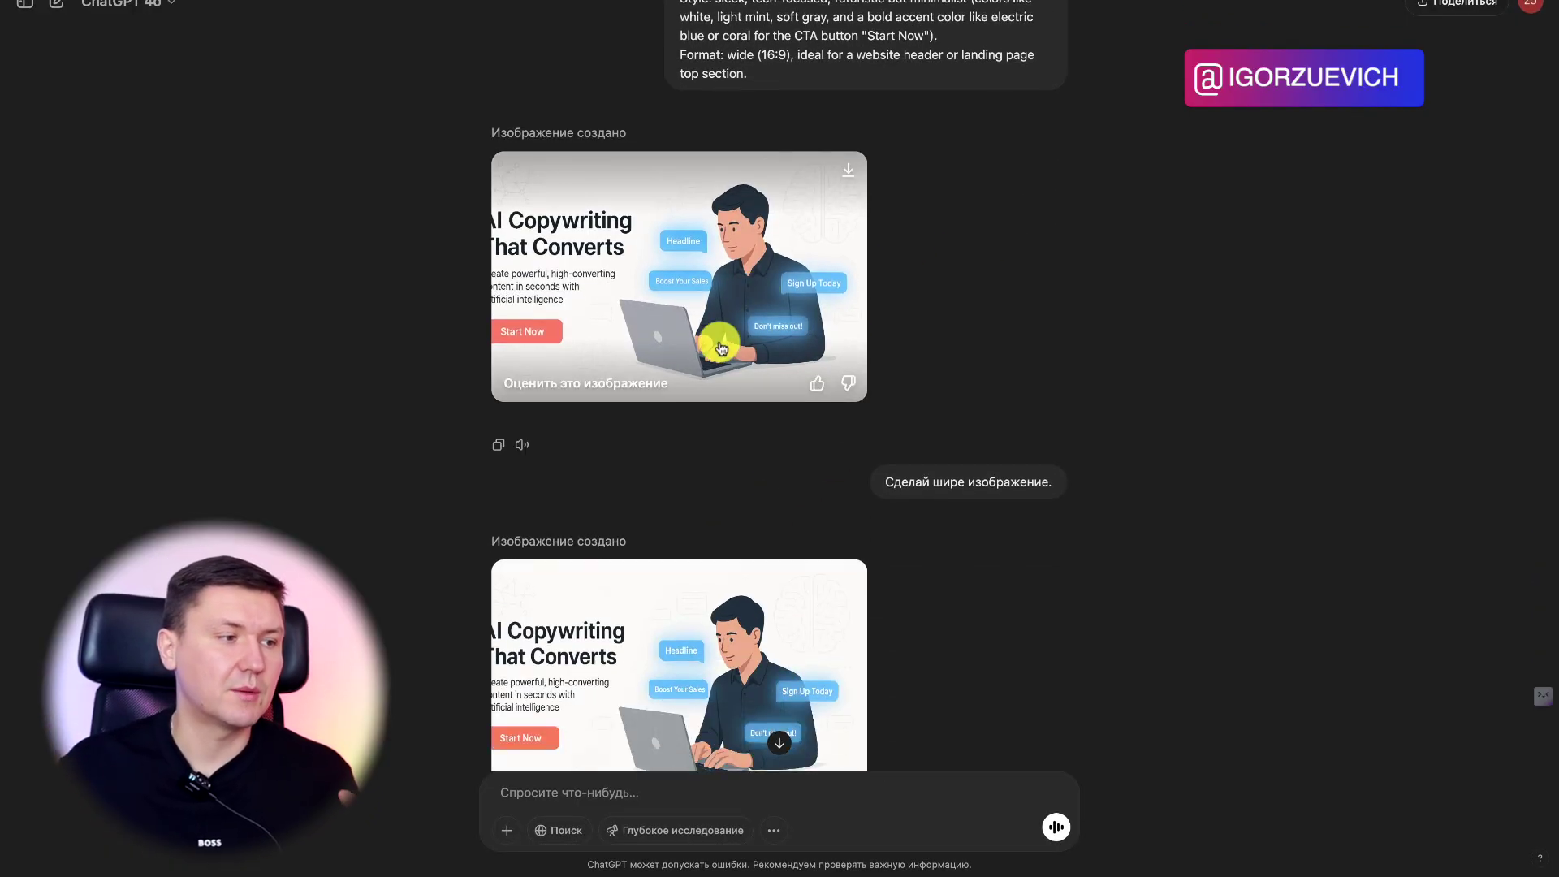
click(728, 352)
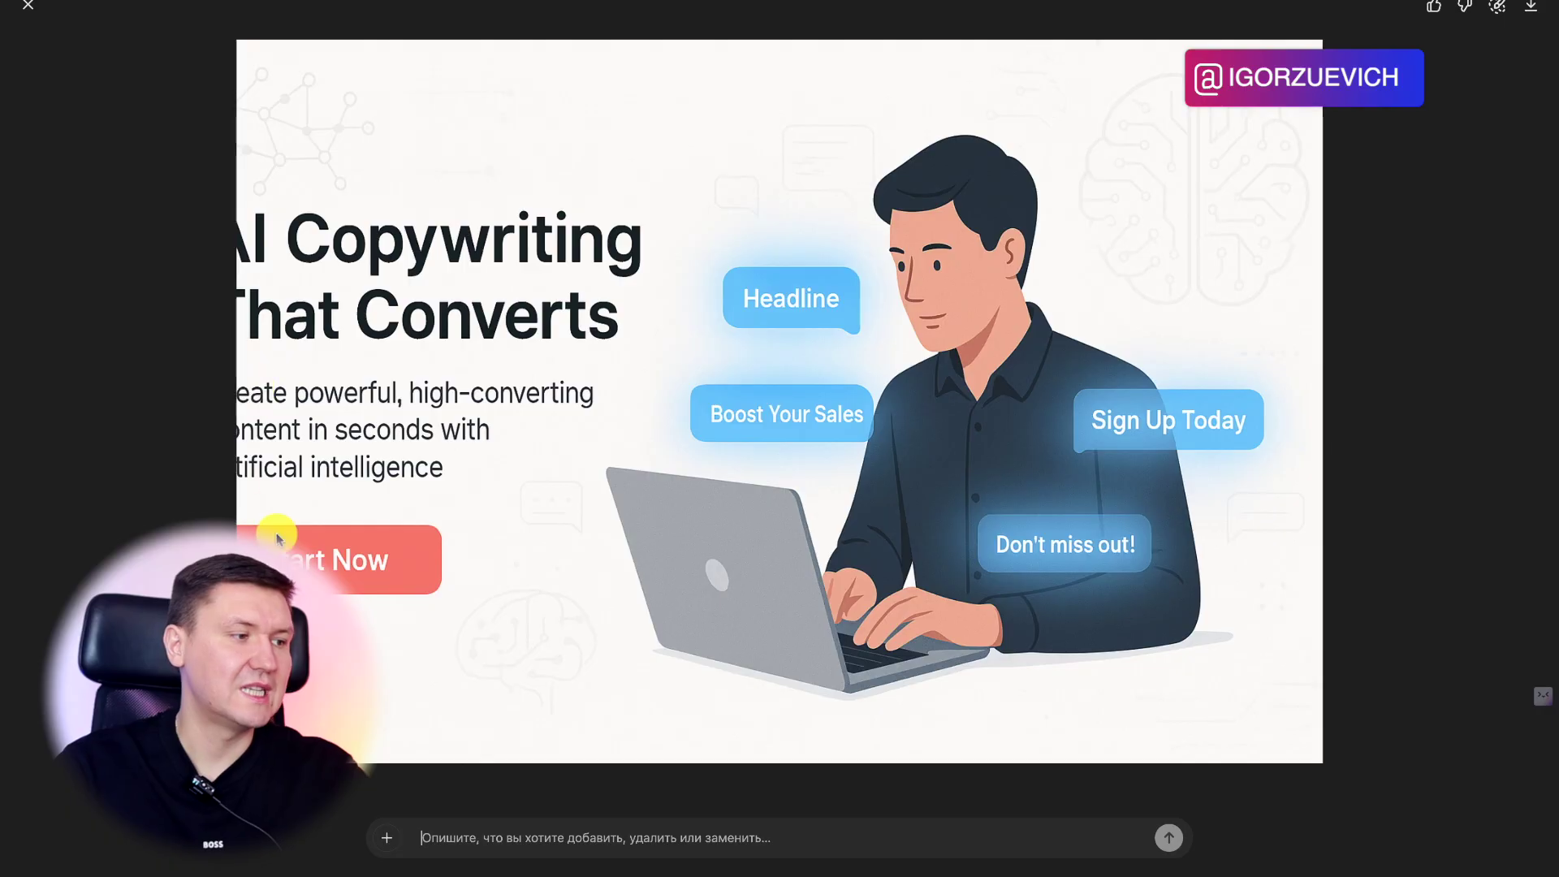
key(Escape)
scroll(983, 254, down, 3)
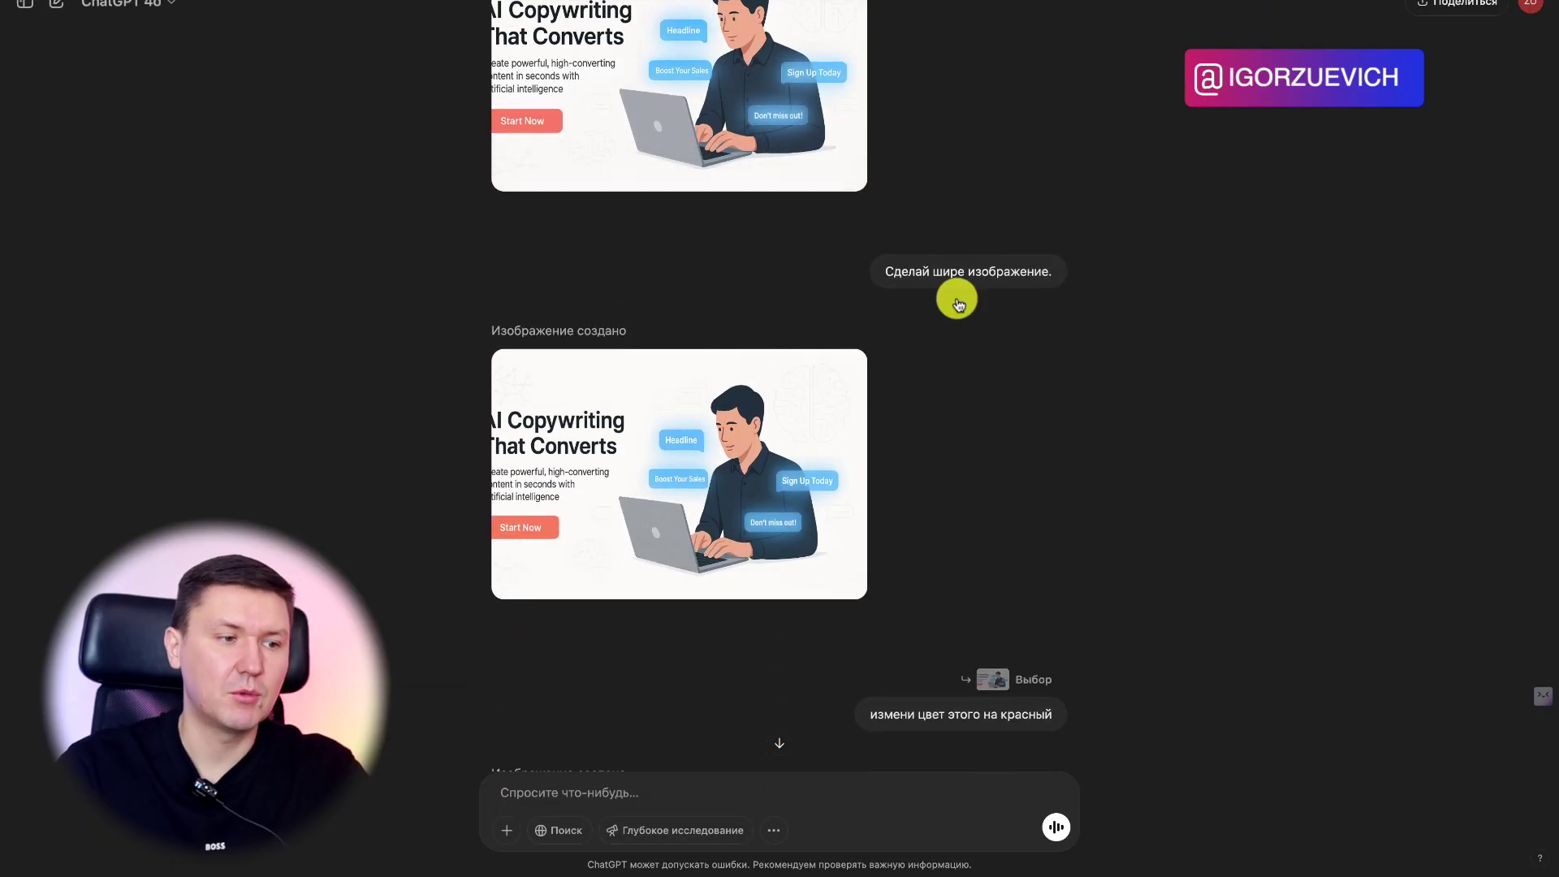
click(609, 469)
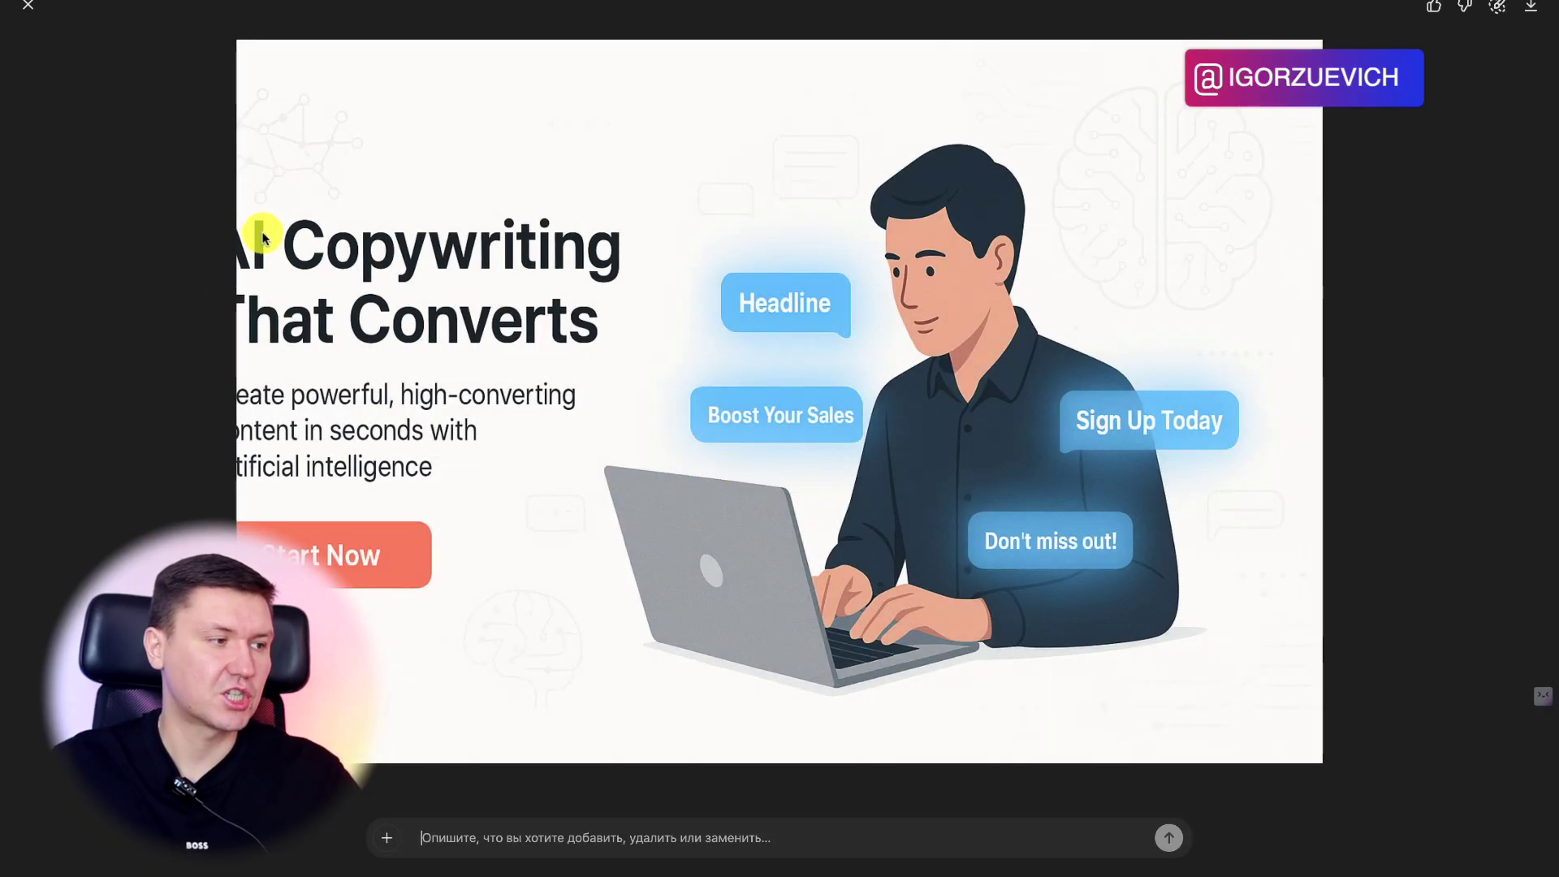
key(Escape)
- Open the banner the red edit referred to full size and briefly try the area-select edit mode
scroll(567, 466, down, 2)
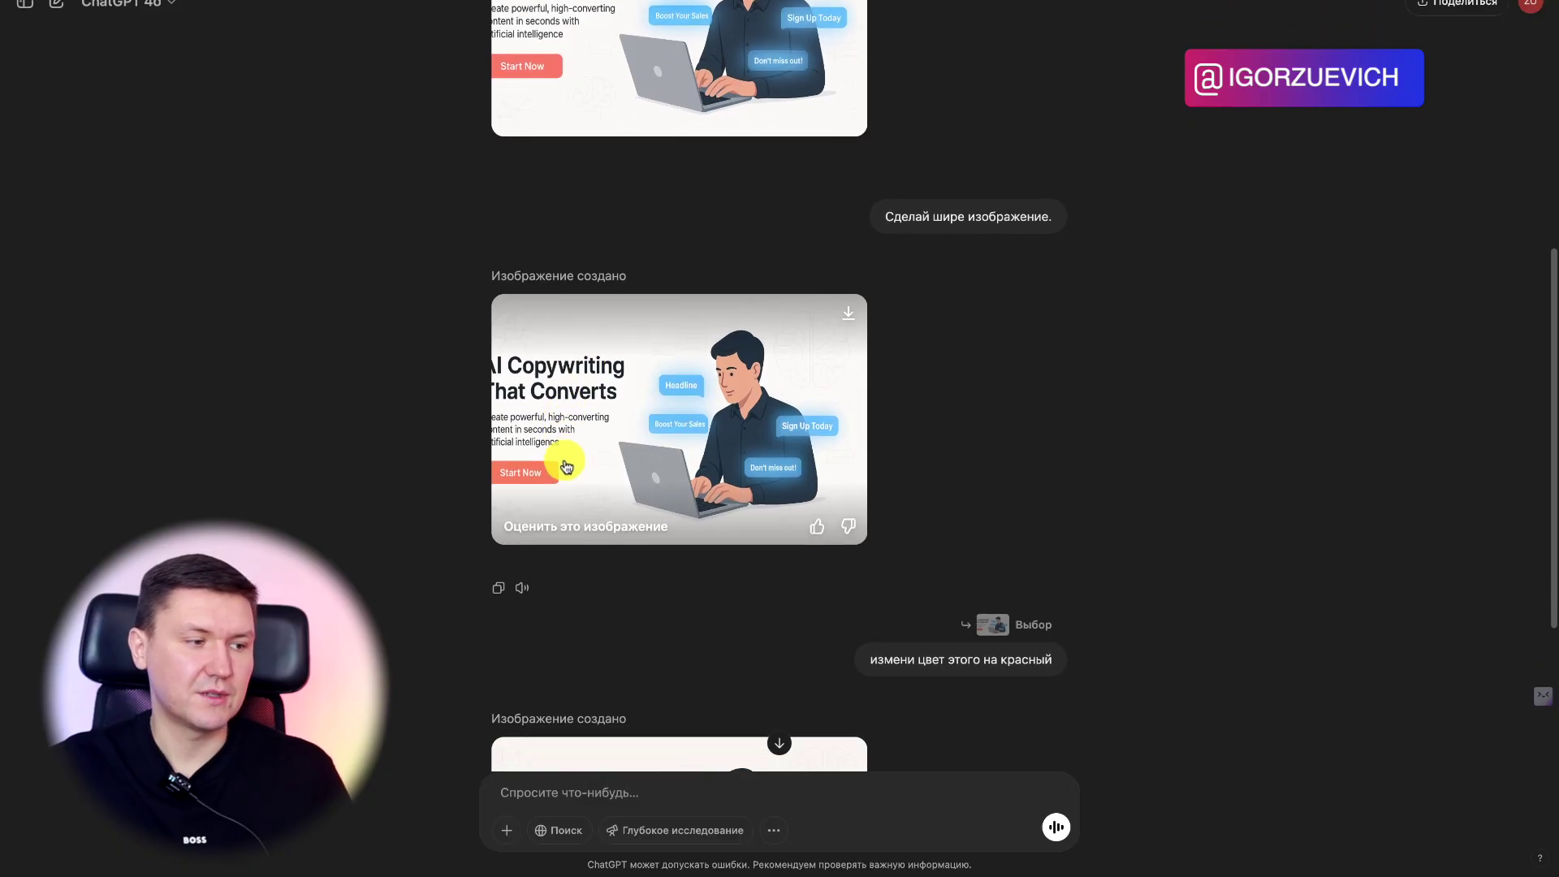
scroll(566, 465, down, 1)
scroll(566, 466, up, 1)
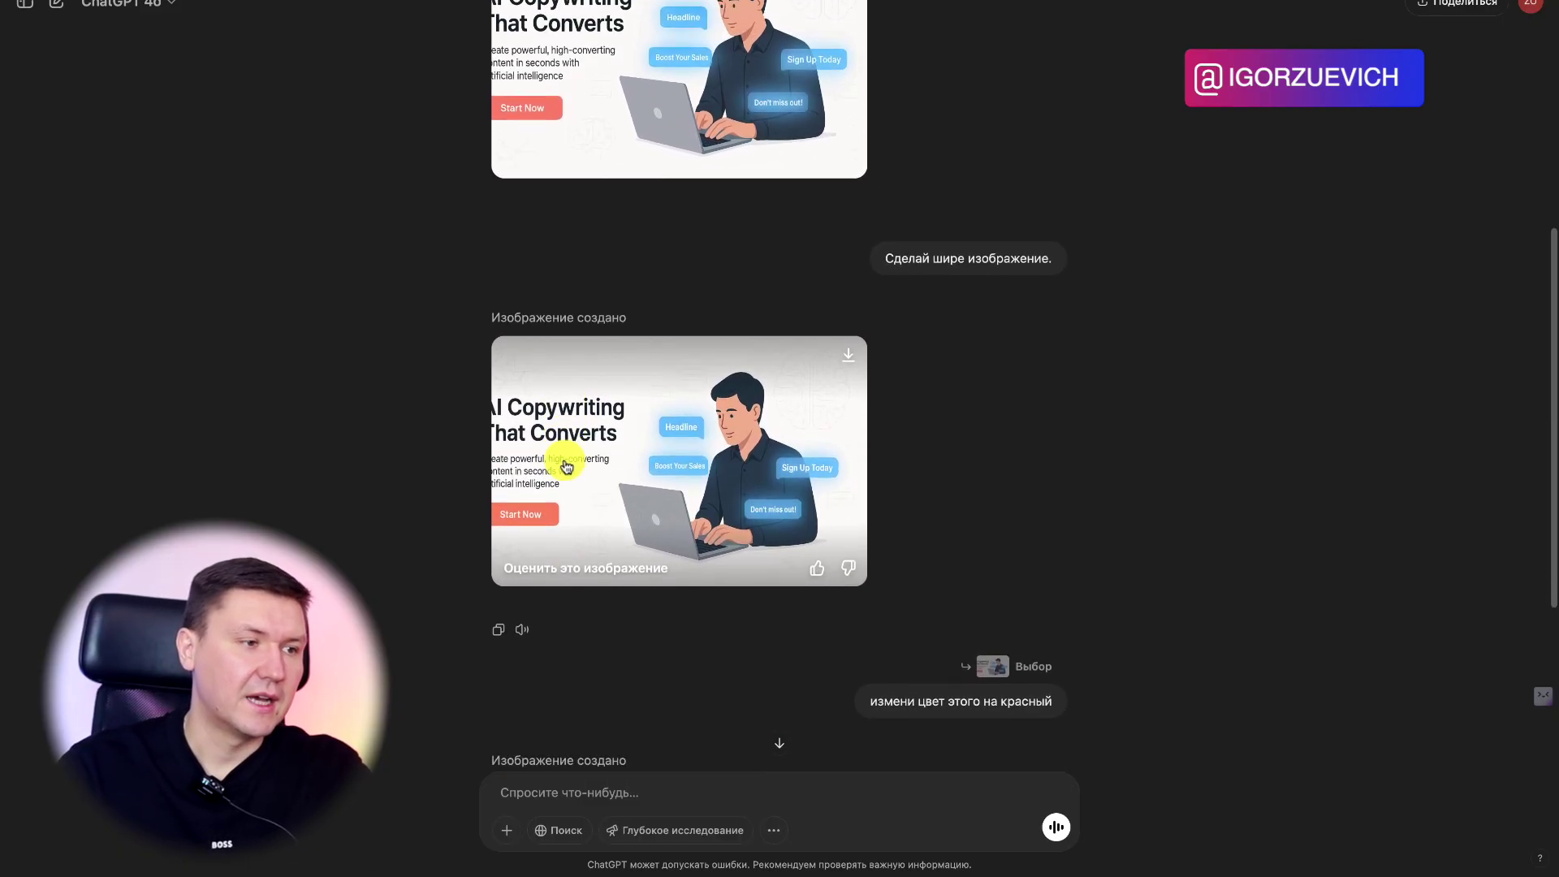
scroll(566, 465, down, 3)
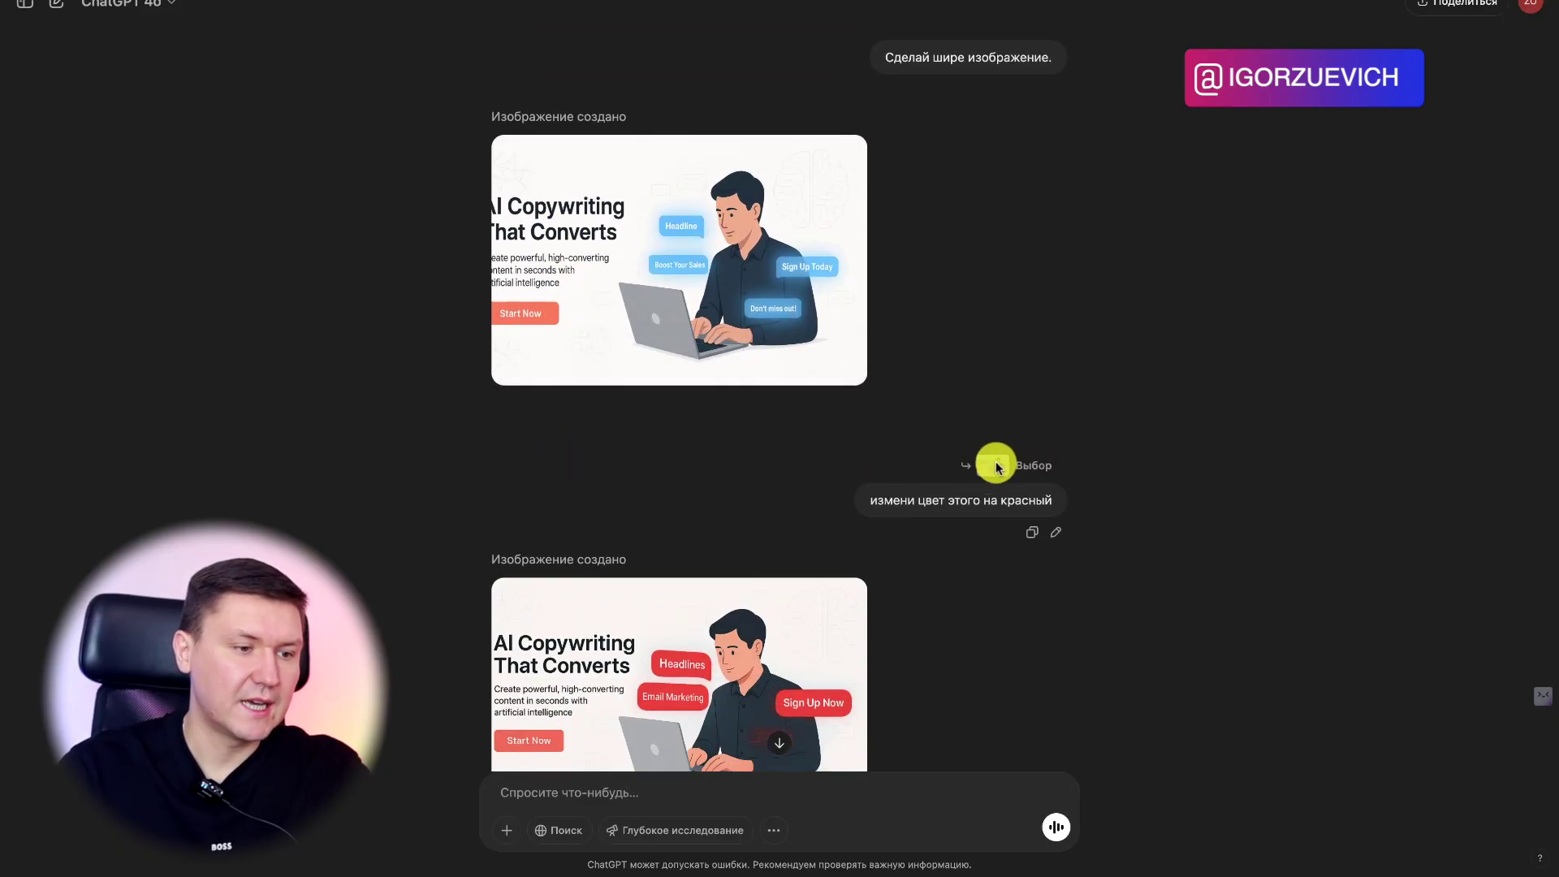
click(992, 460)
click(755, 243)
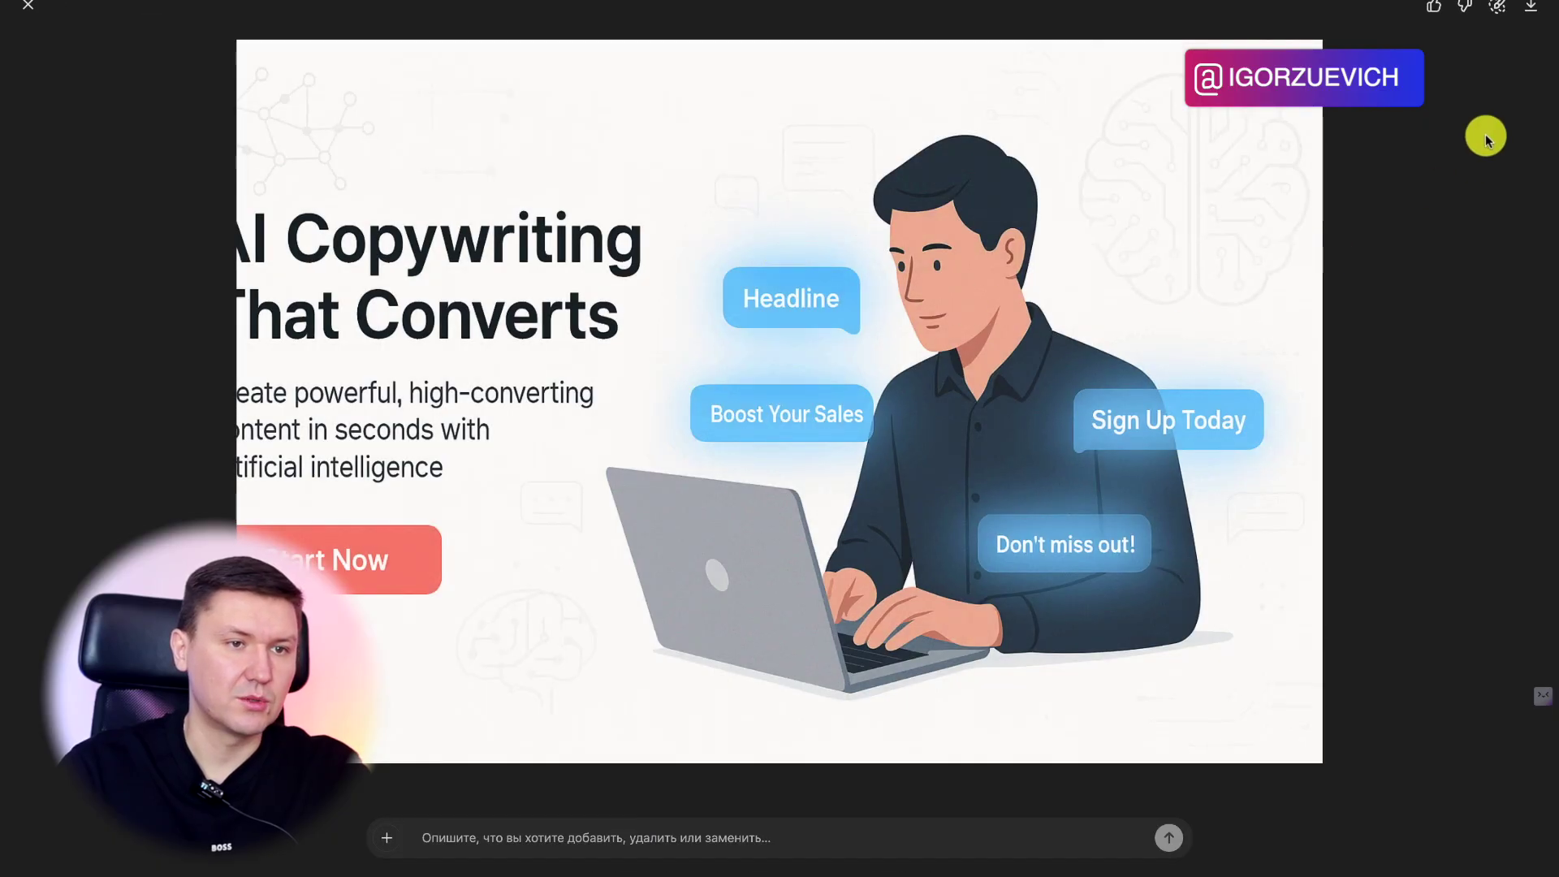
click(1500, 6)
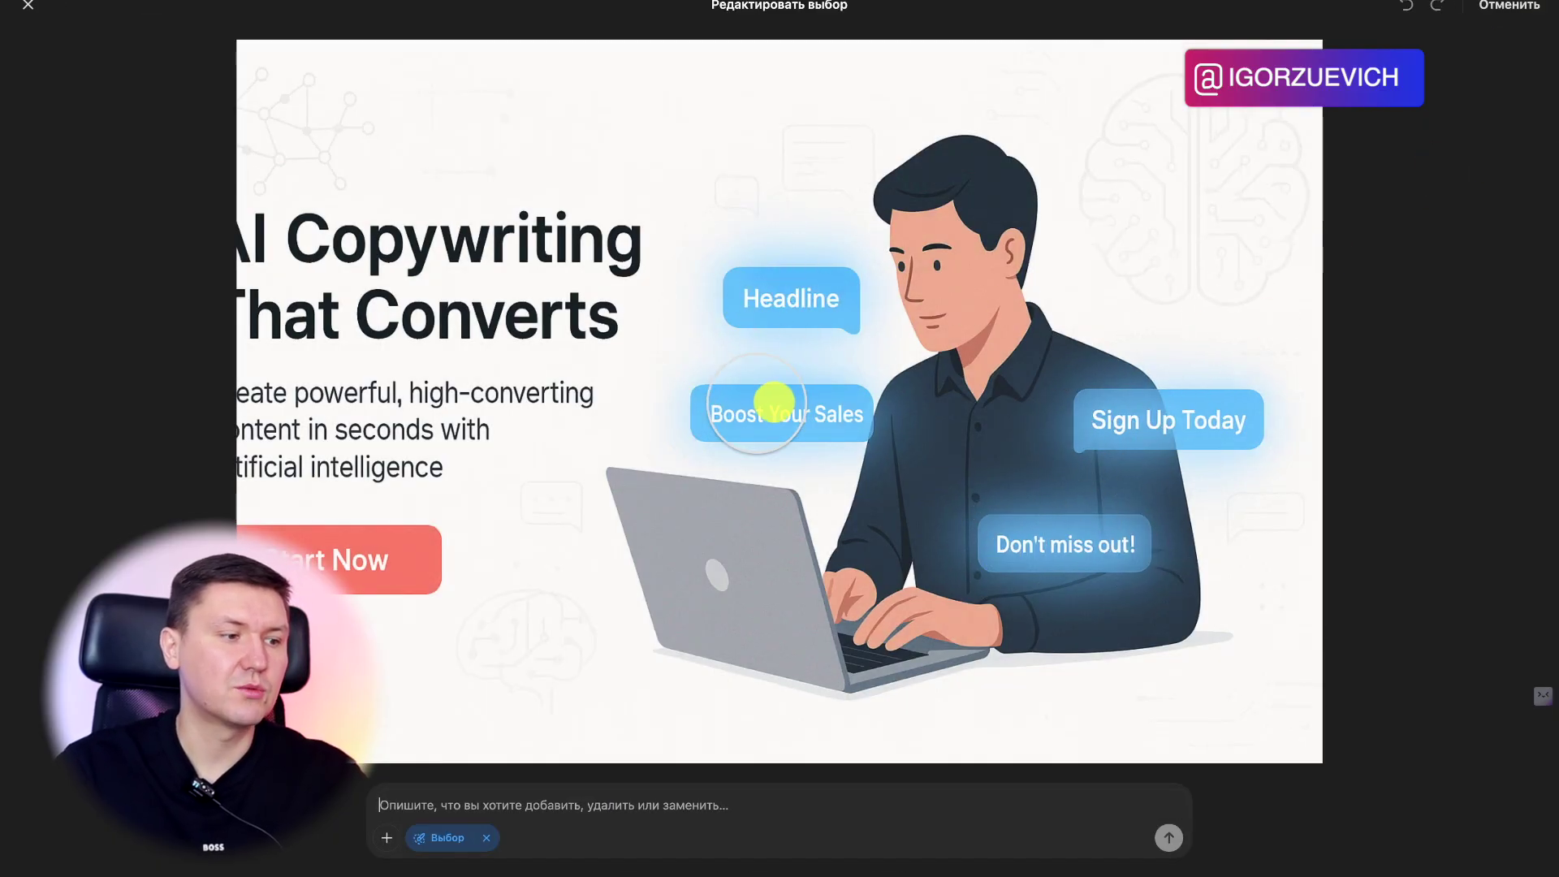
click(1516, 7)
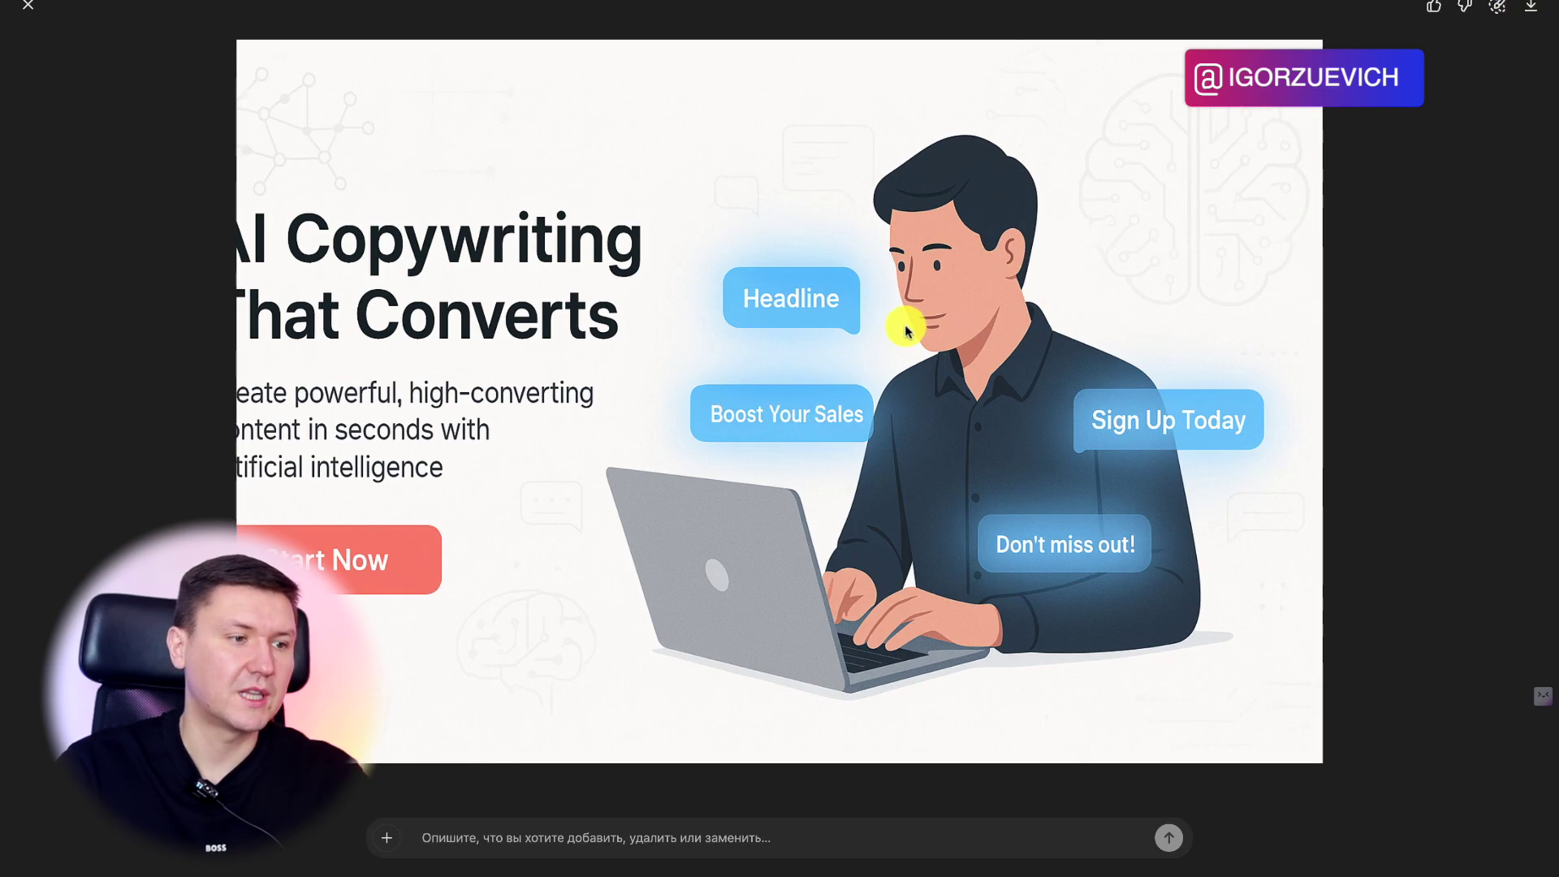
key(Escape)
- View the red-bubble version of the banner full size
scroll(821, 257, down, 5)
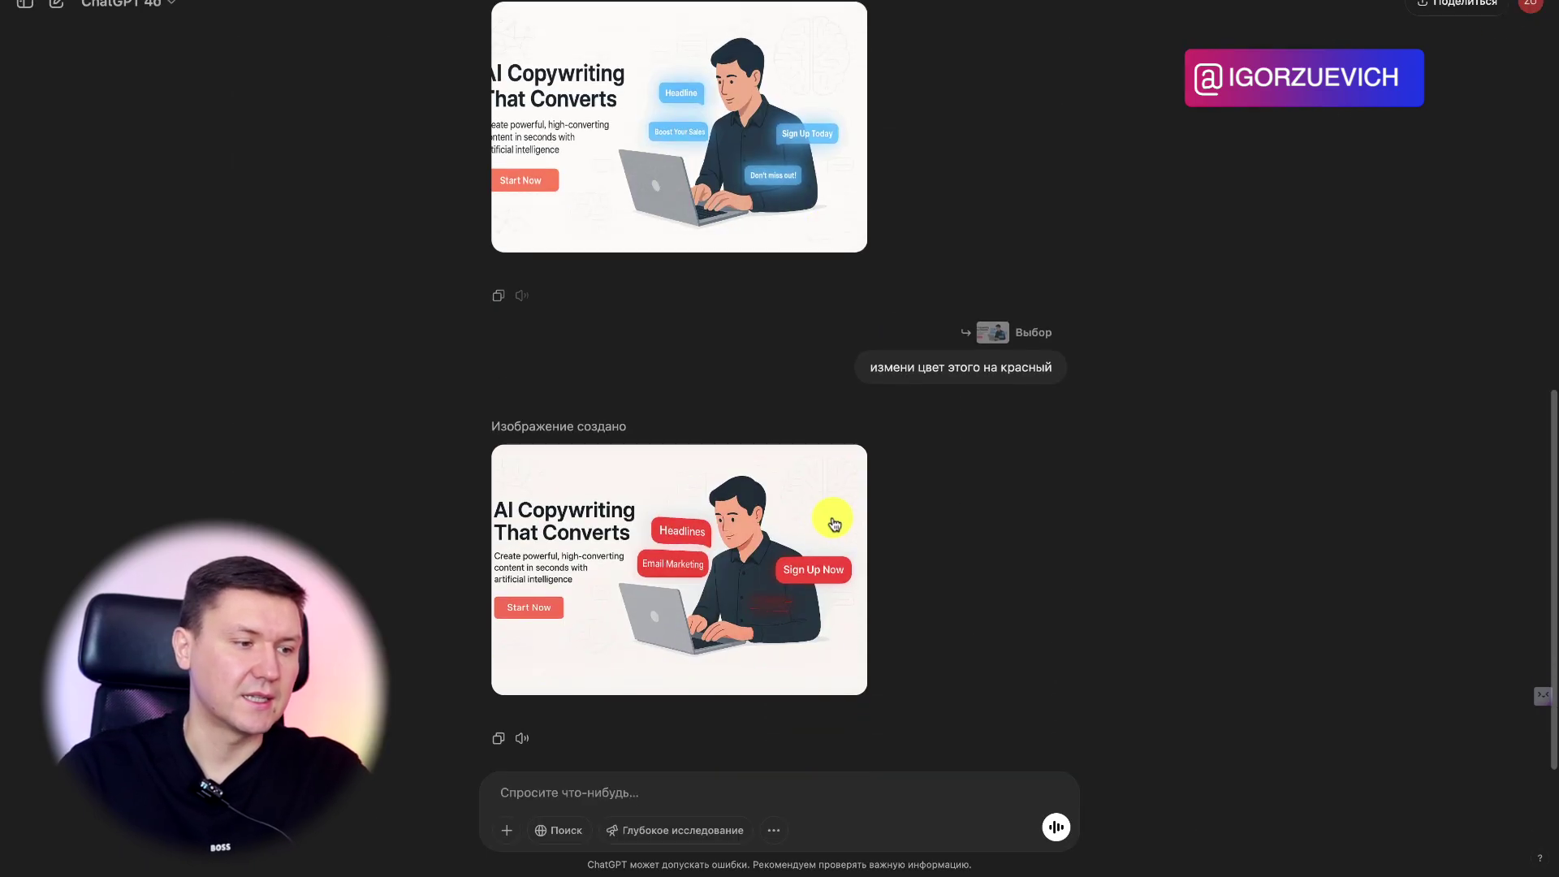
scroll(747, 560, up, 3)
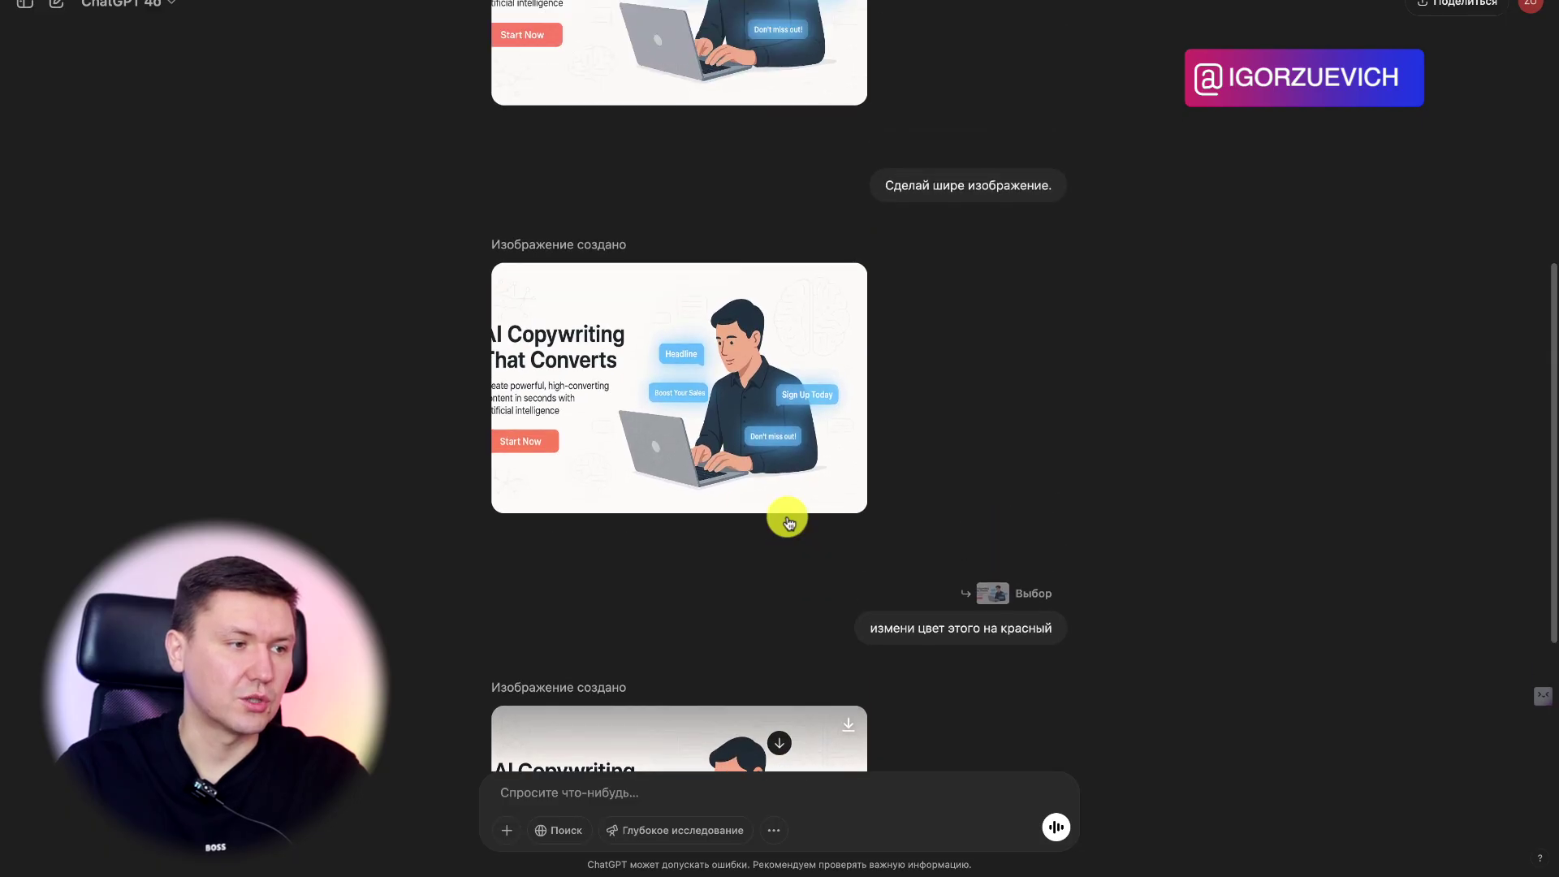
scroll(755, 560, down, 3)
click(764, 564)
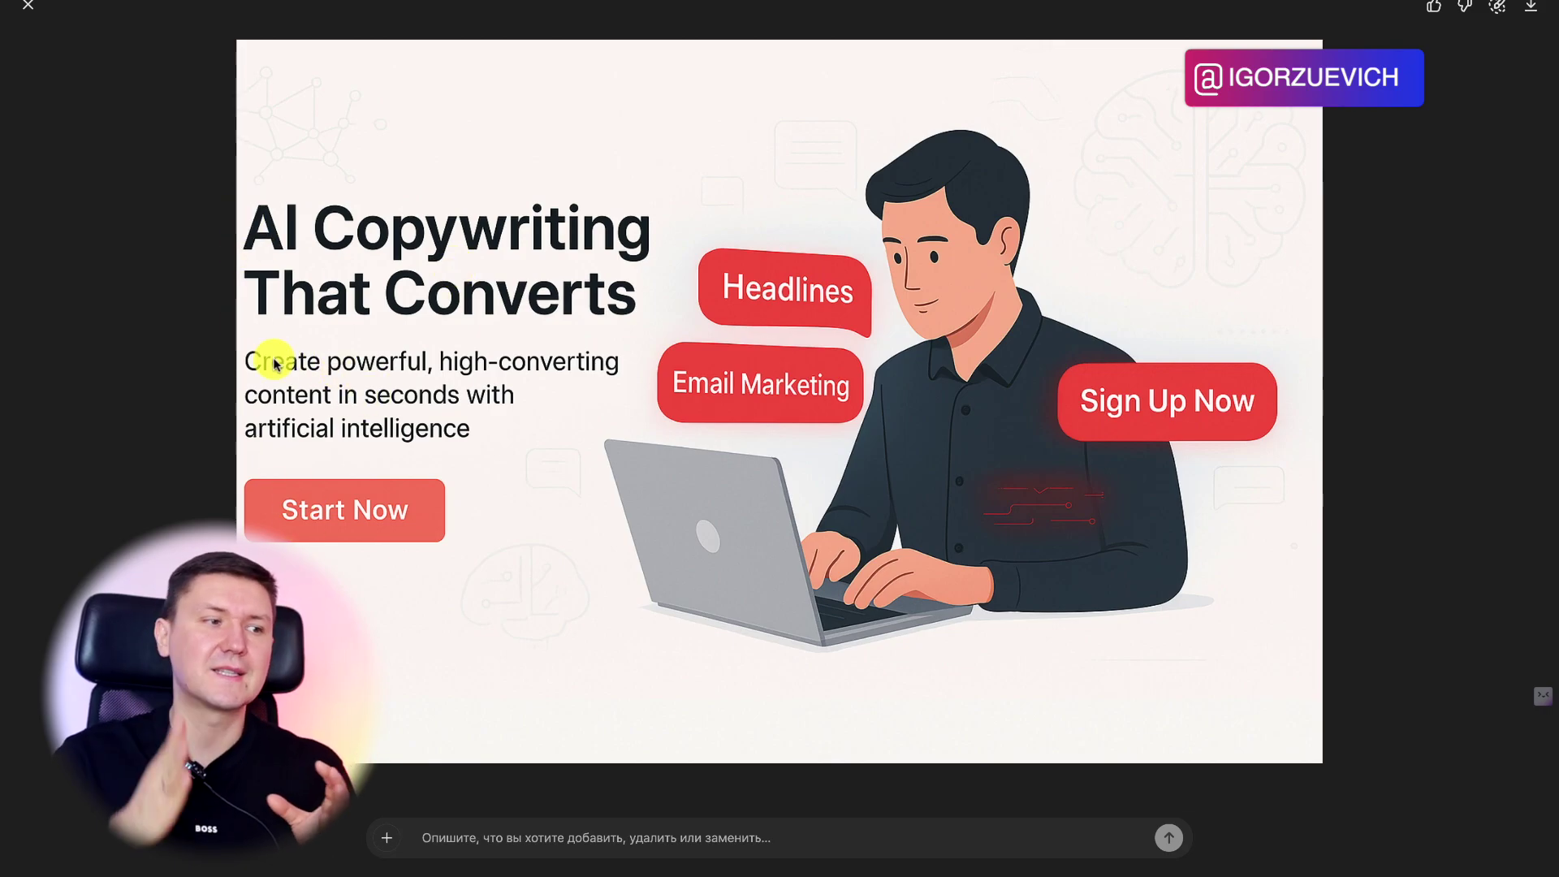
key(Escape)
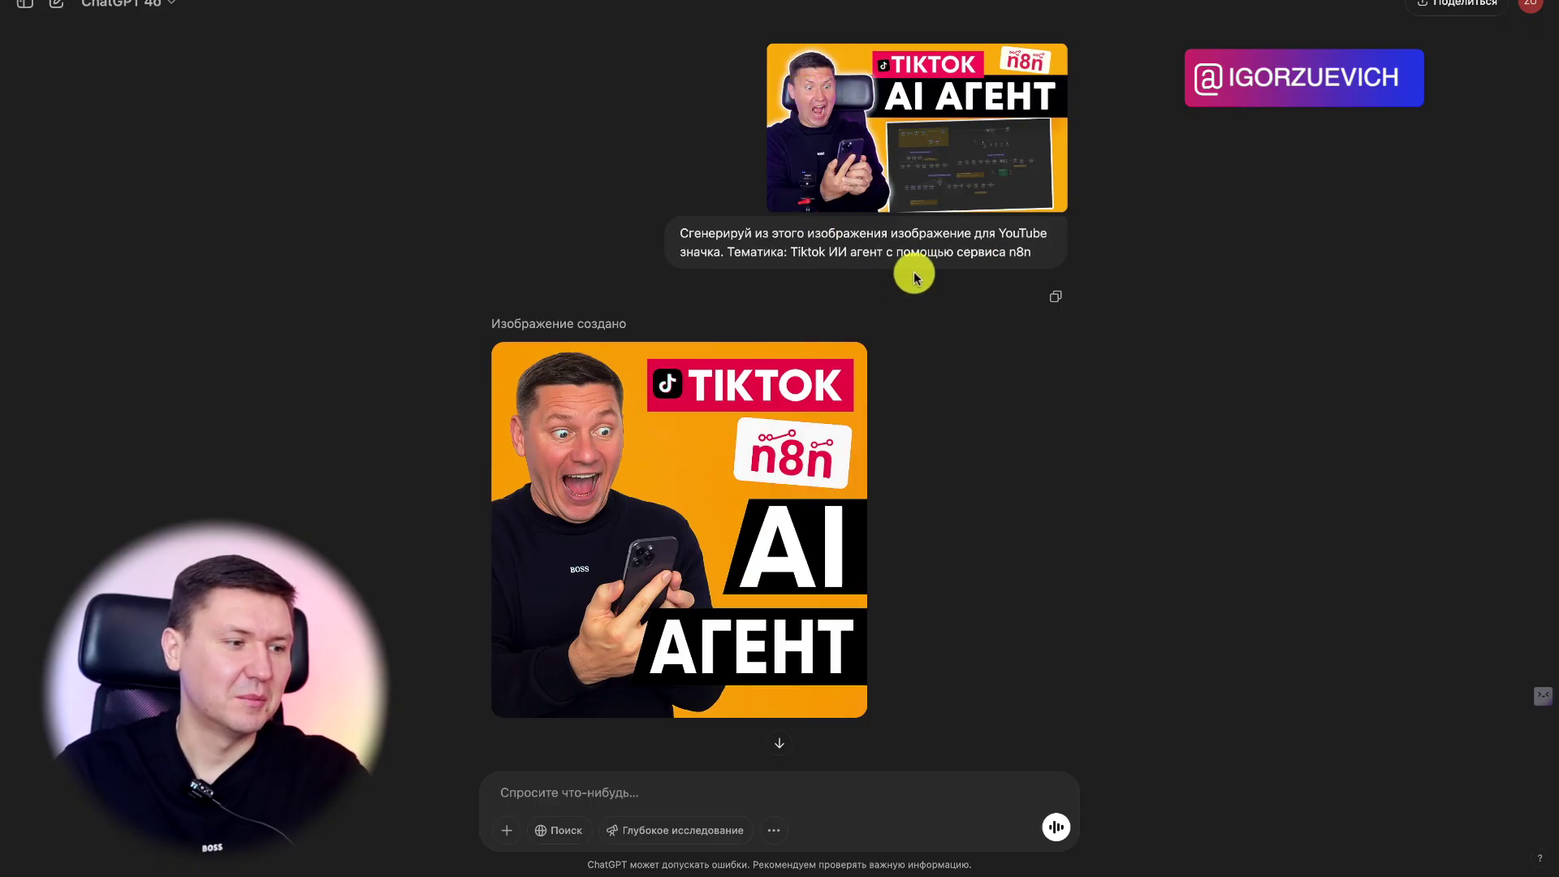
scroll(687, 304, down, 3)
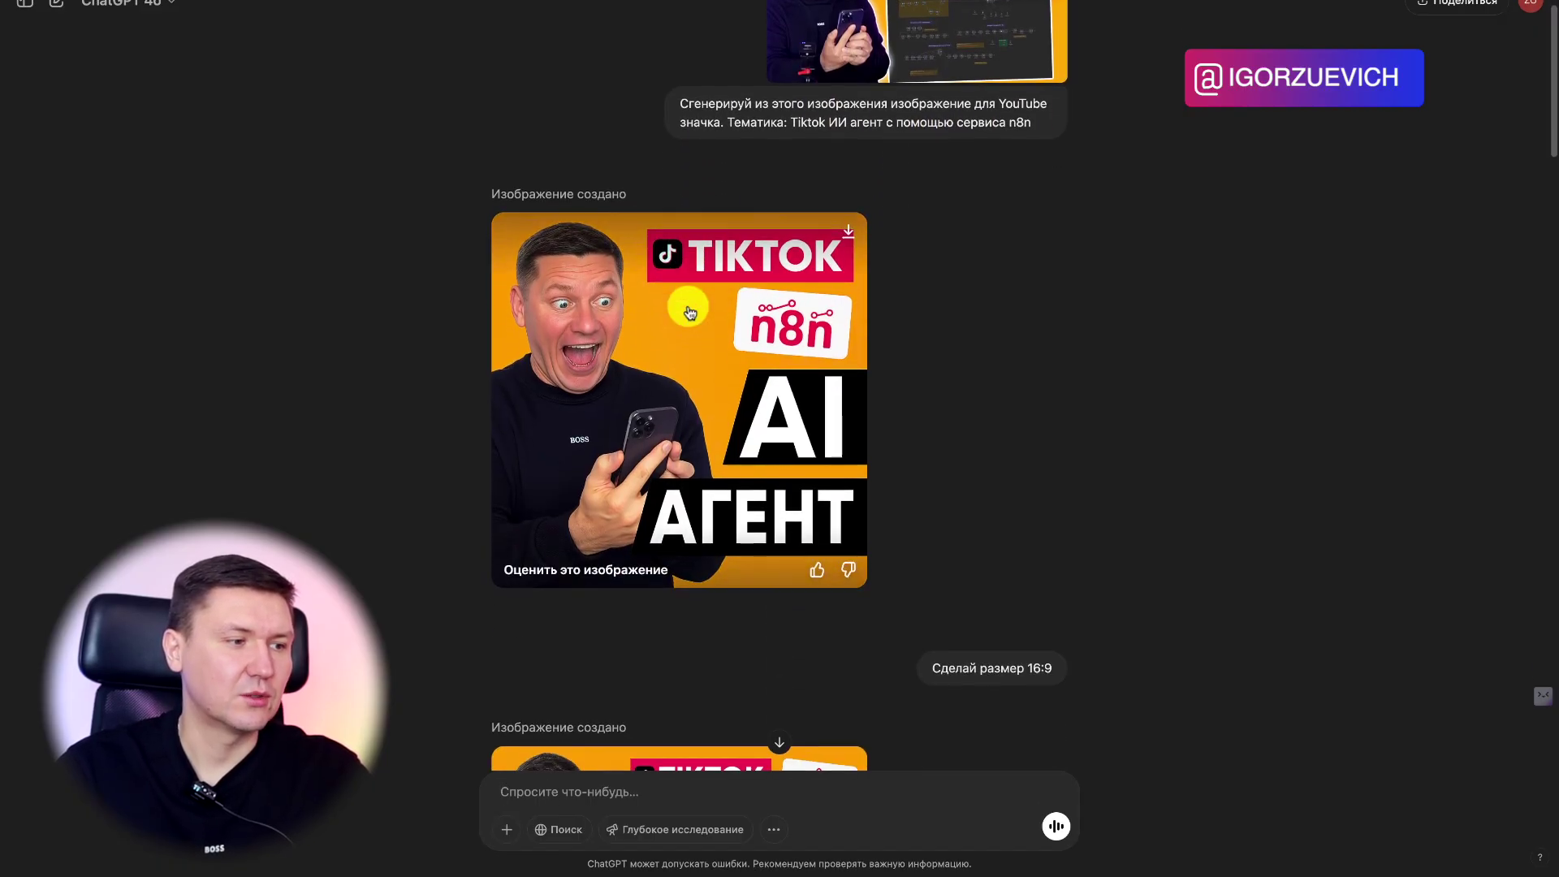
scroll(929, 219, up, 2)
click(669, 407)
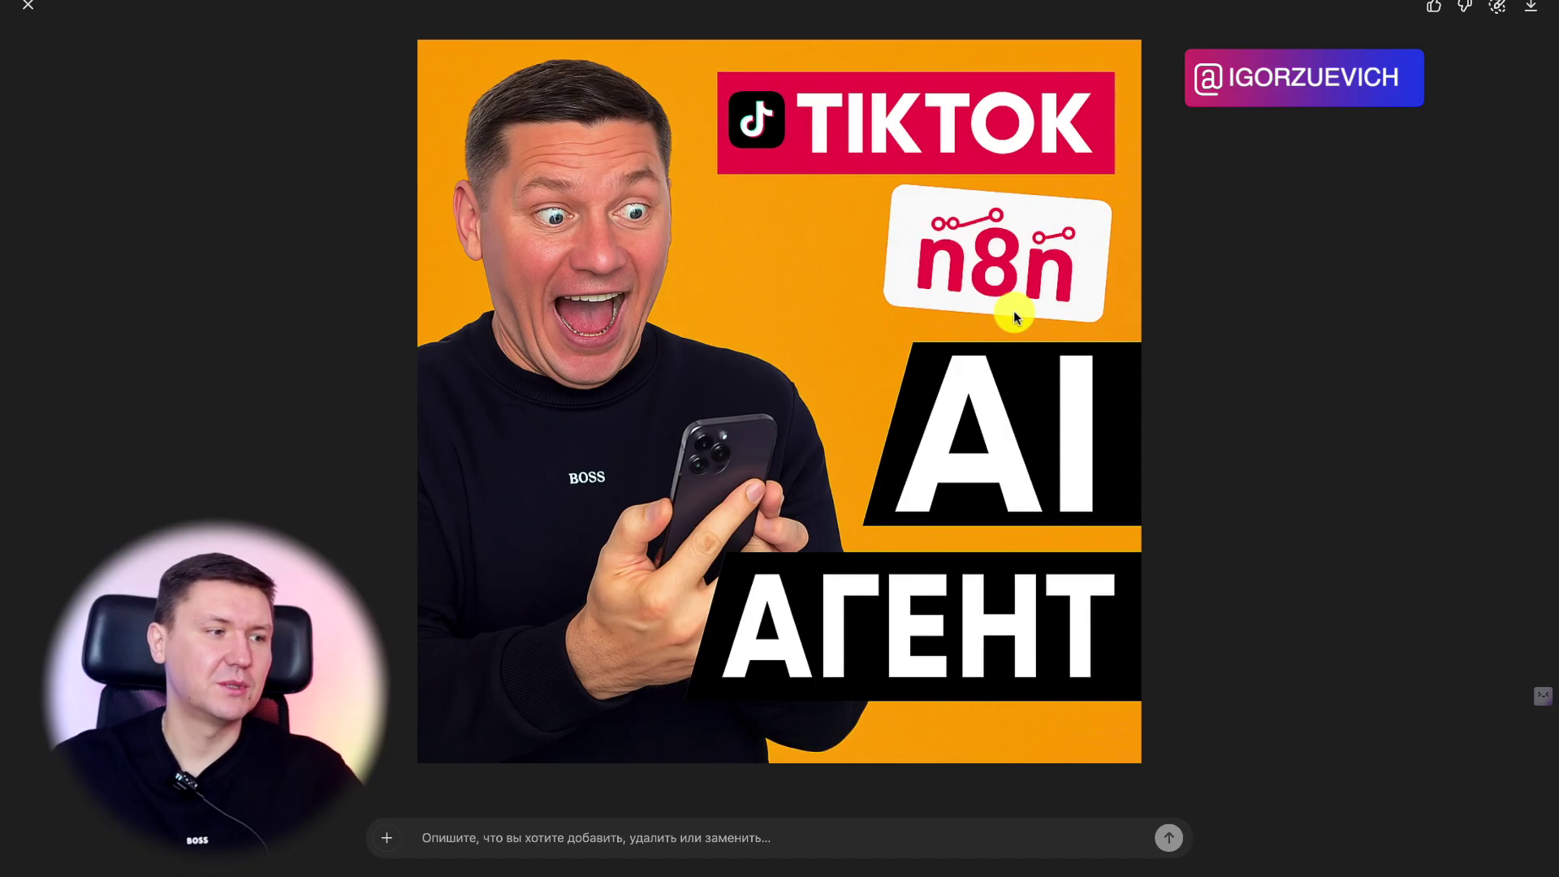
key(Escape)
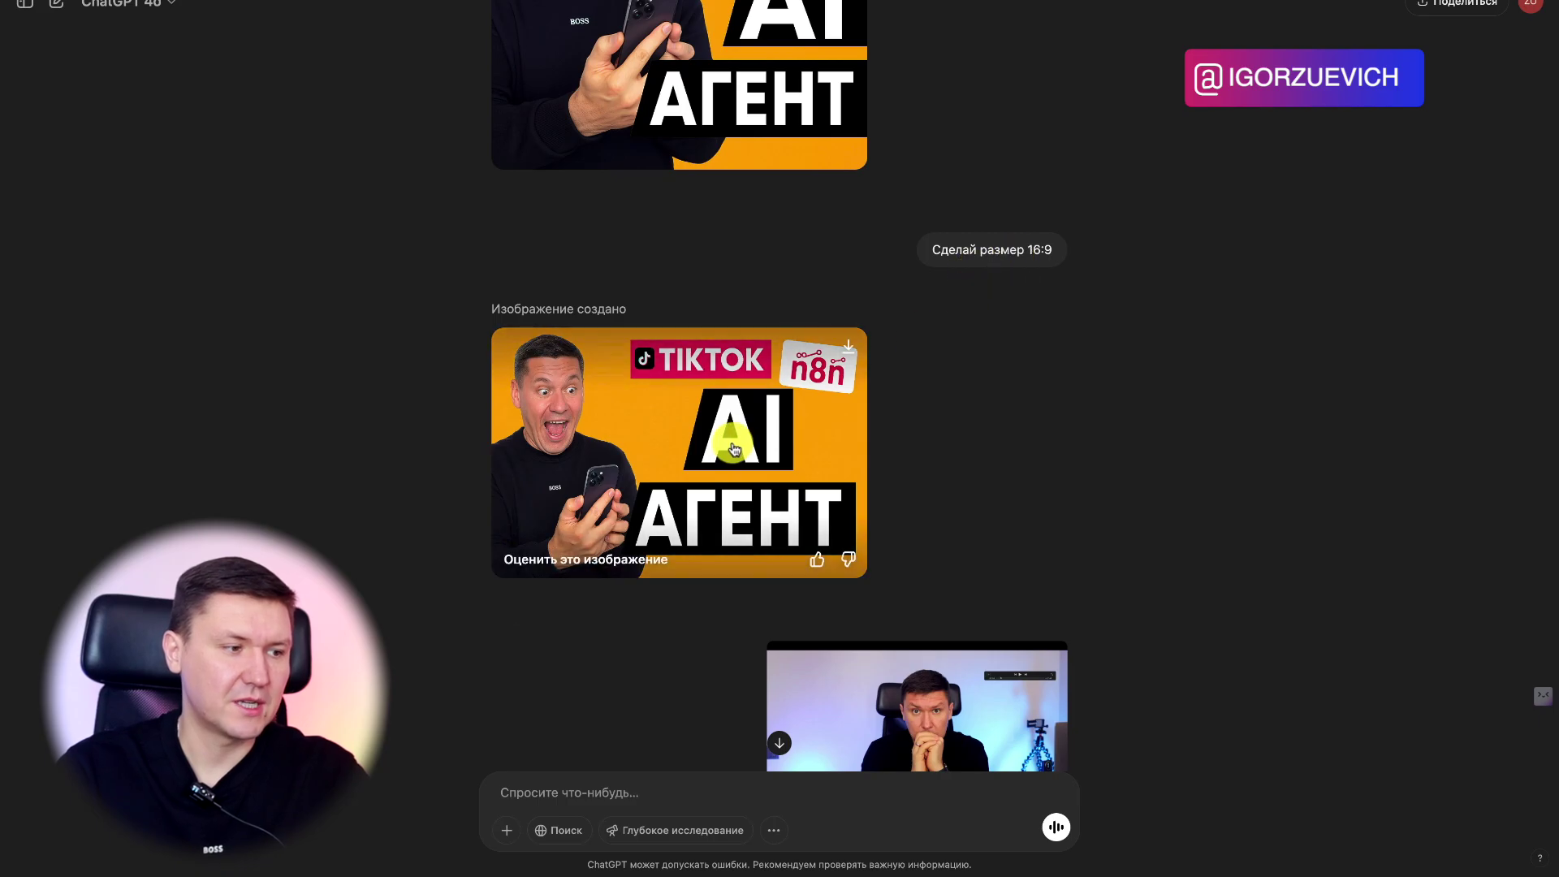
click(734, 449)
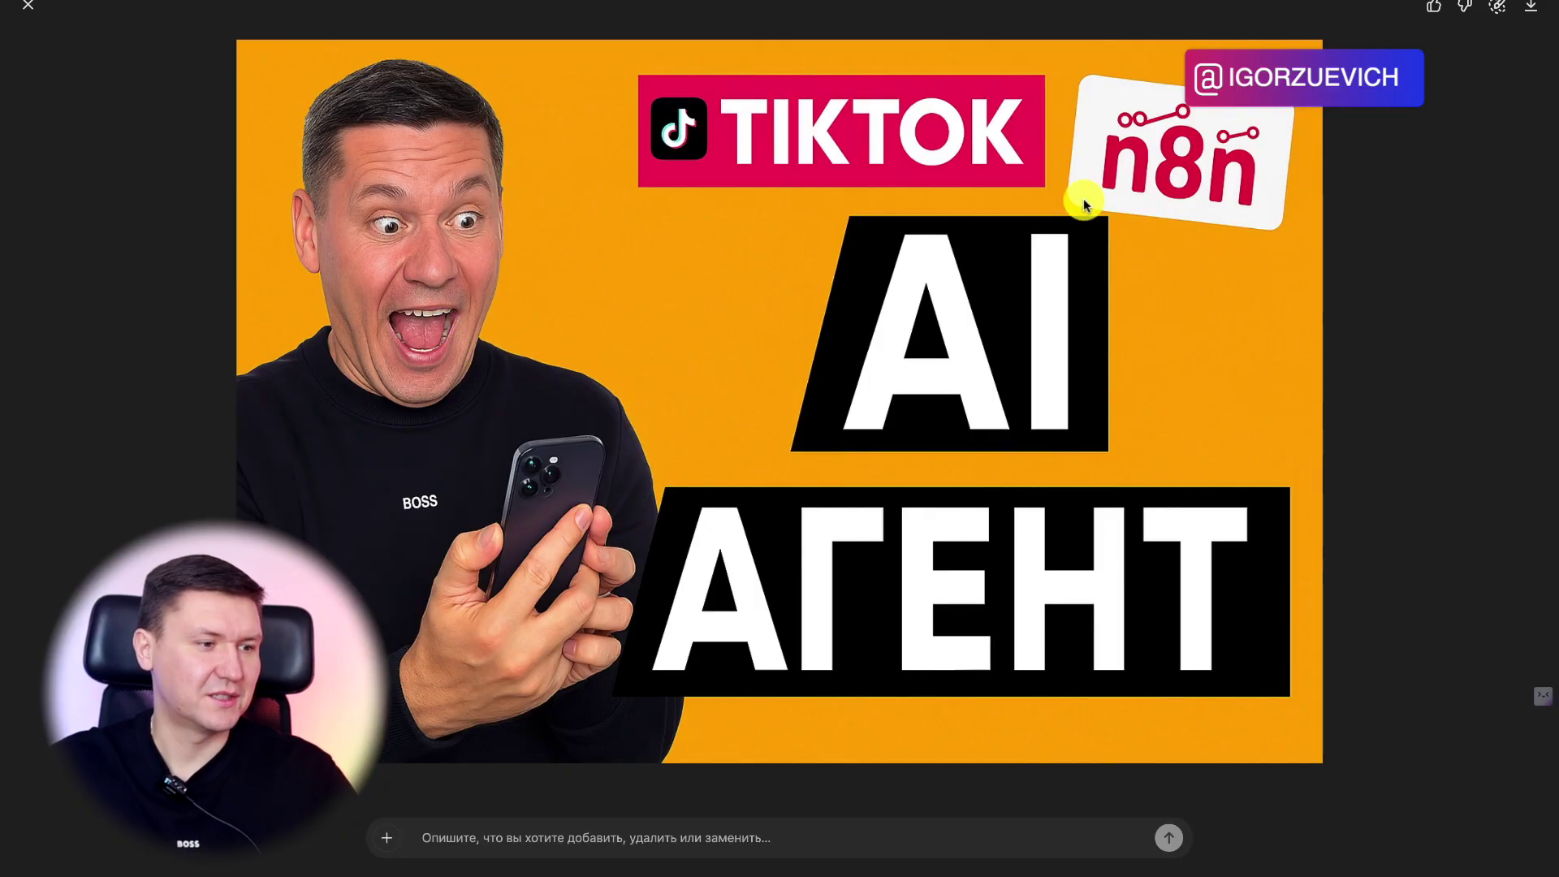
key(Escape)
scroll(933, 497, down, 3)
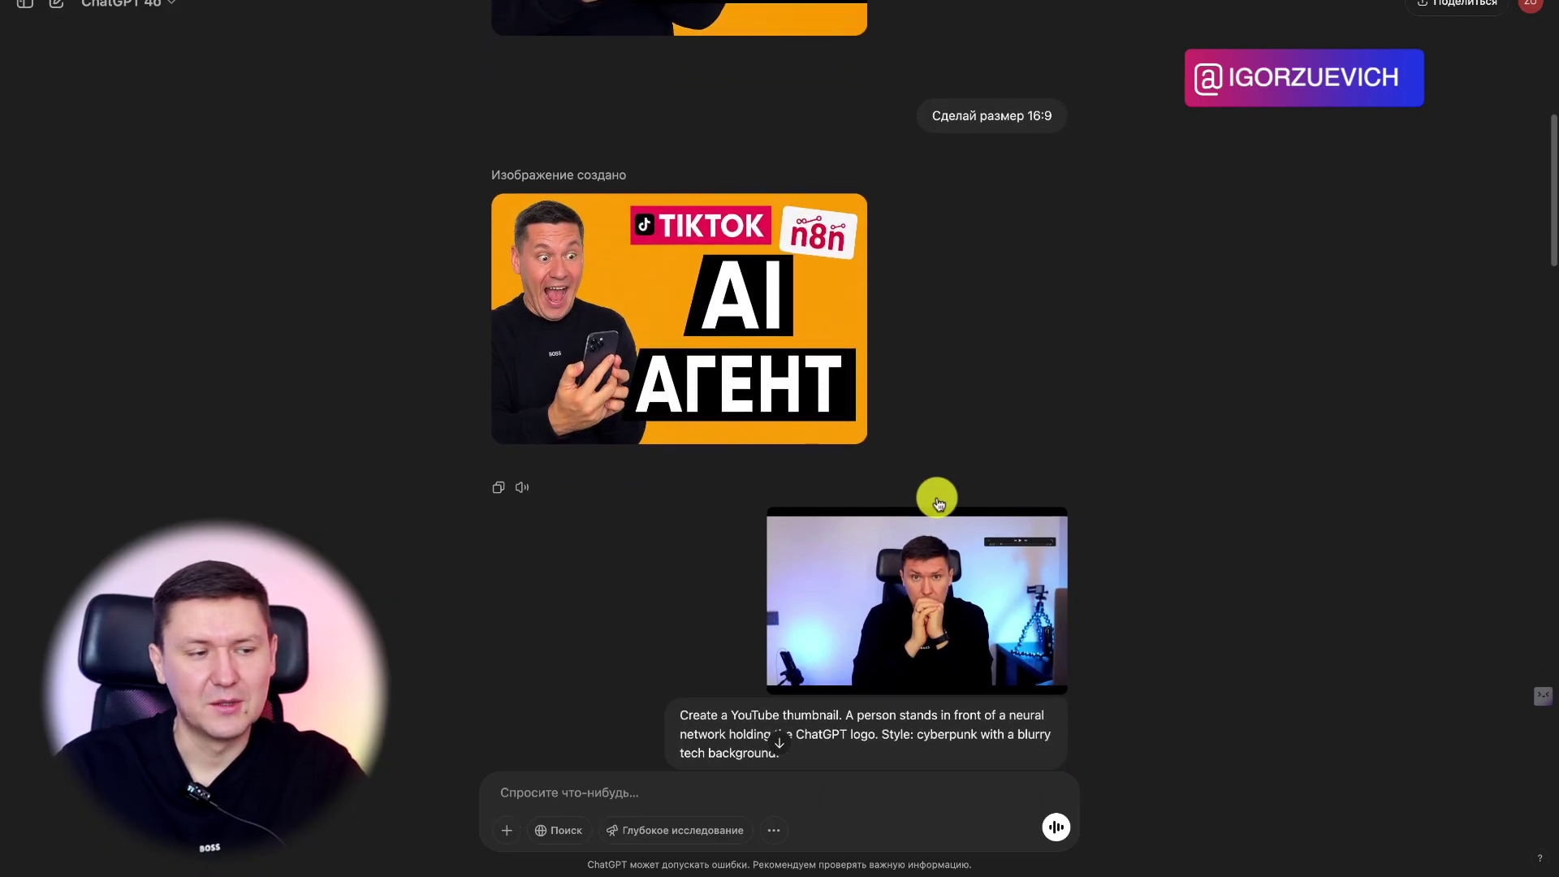
scroll(934, 497, down, 3)
scroll(940, 456, down, 3)
scroll(899, 366, down, 1)
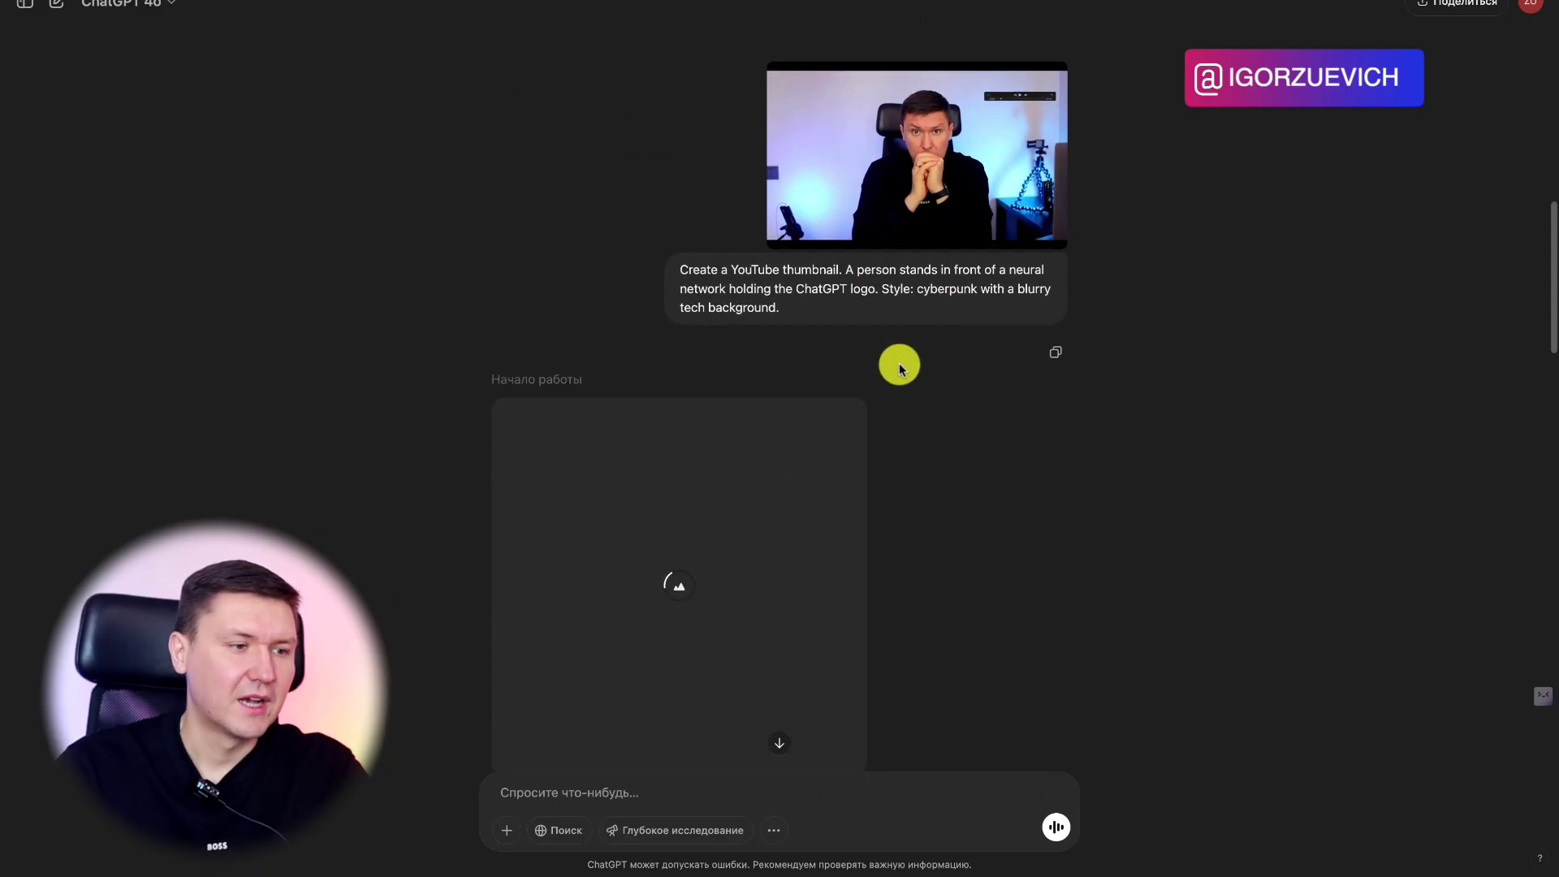
scroll(899, 366, down, 1)
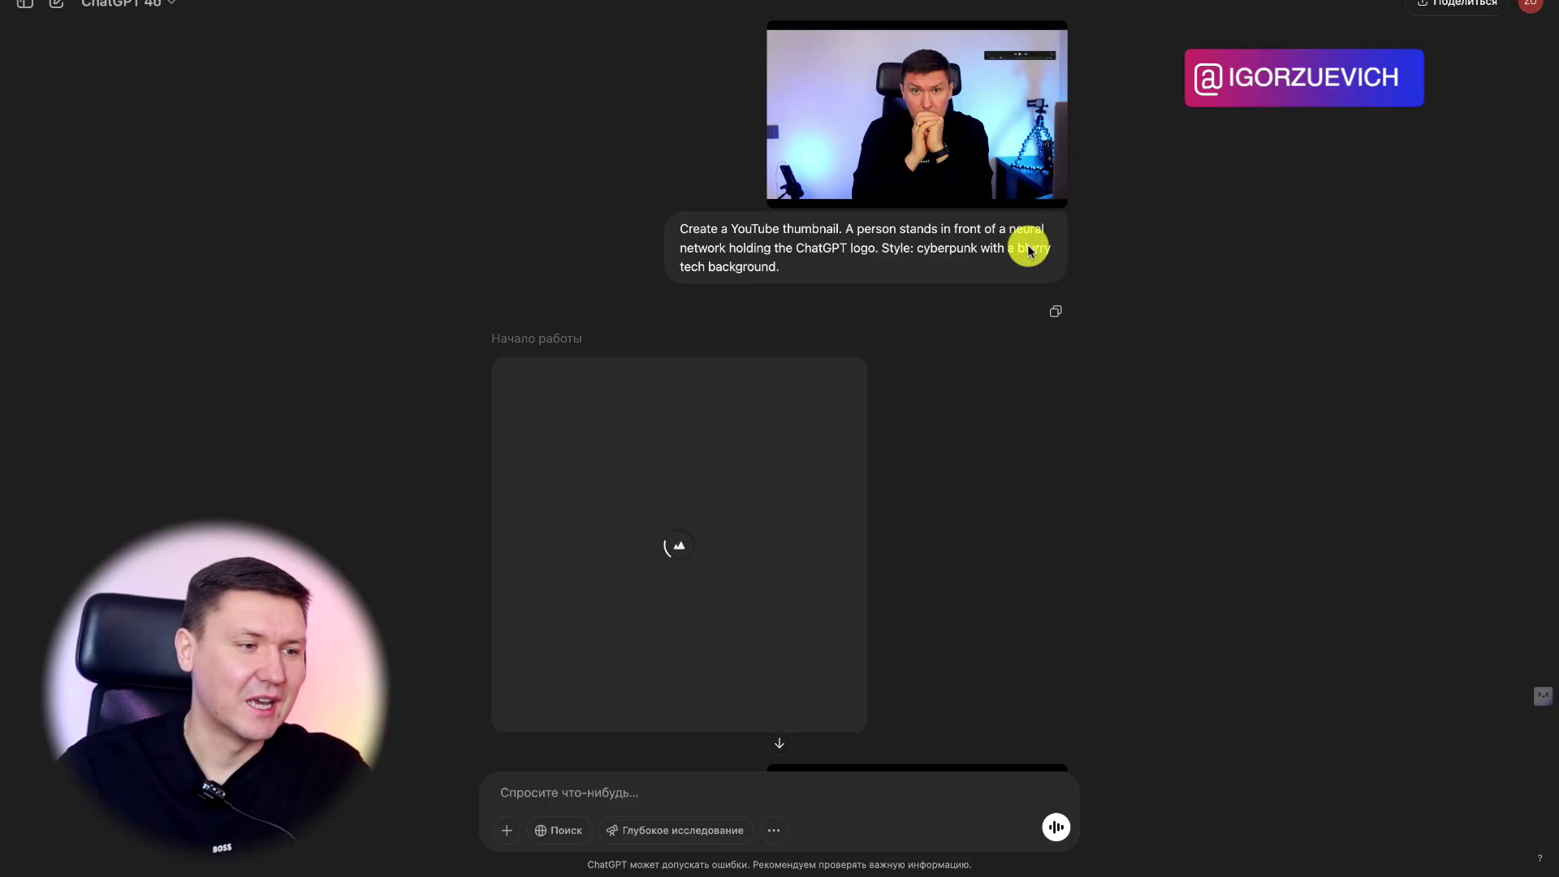
scroll(1030, 304, down, 4)
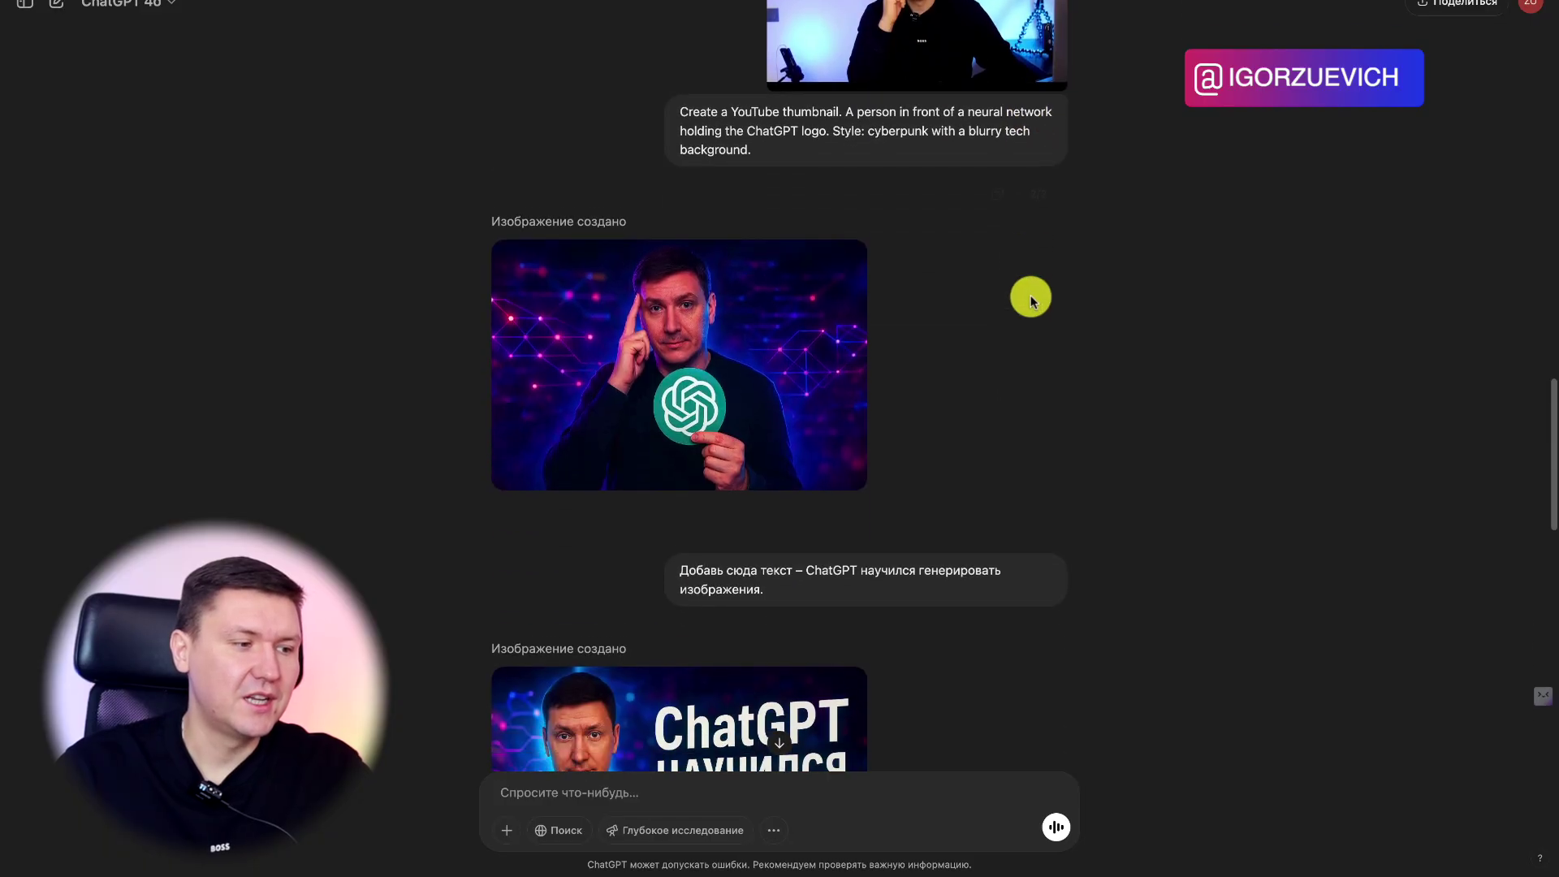
scroll(1056, 299, up, 2)
scroll(1069, 300, up, 5)
scroll(1072, 304, up, 2)
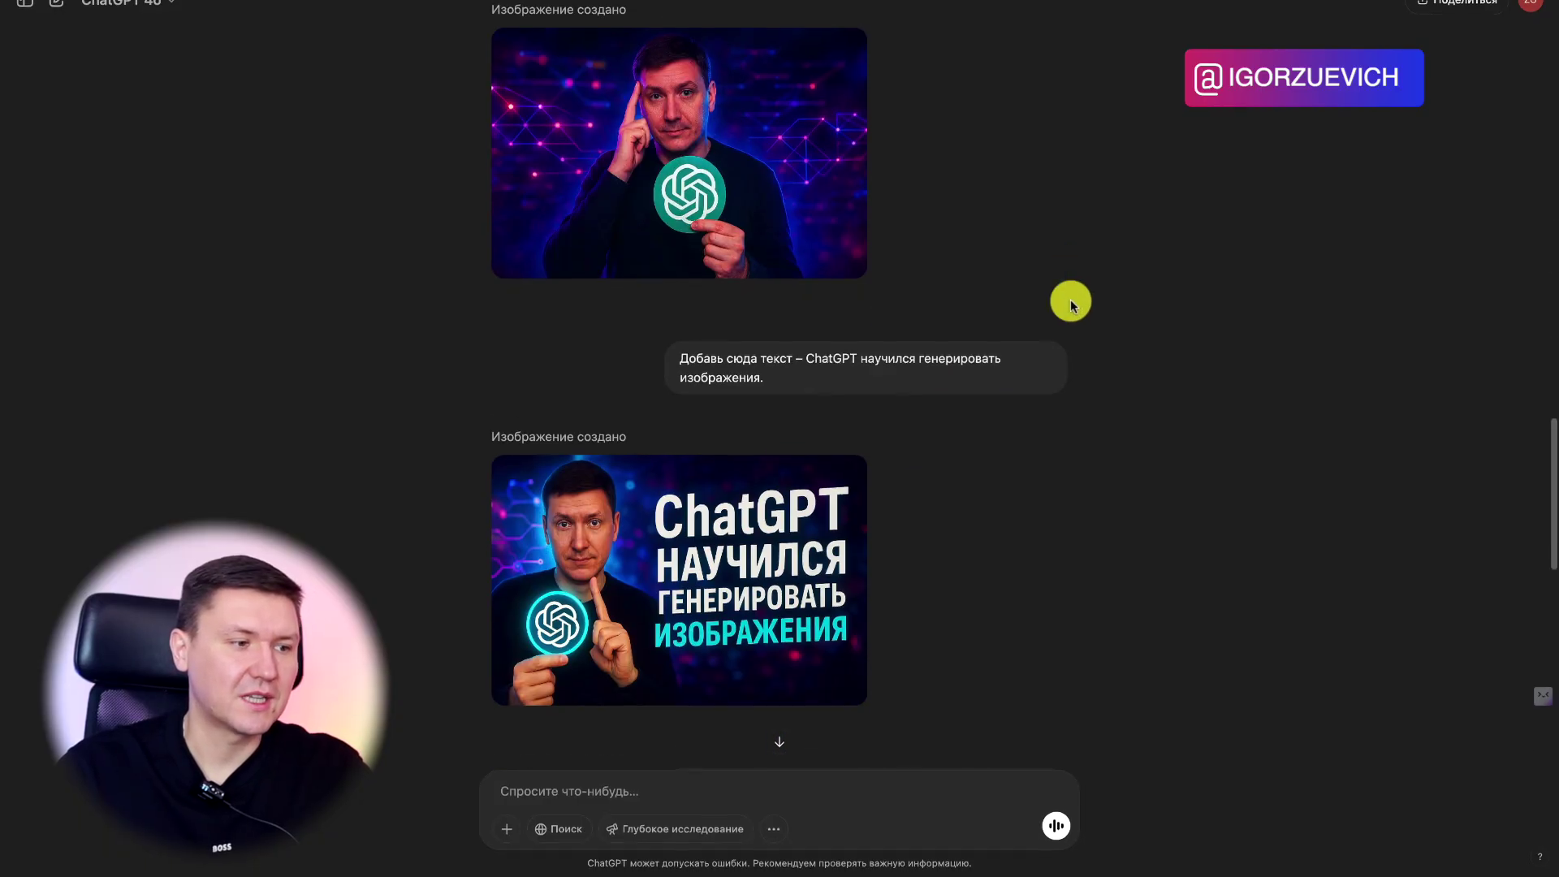
scroll(1064, 246, up, 2)
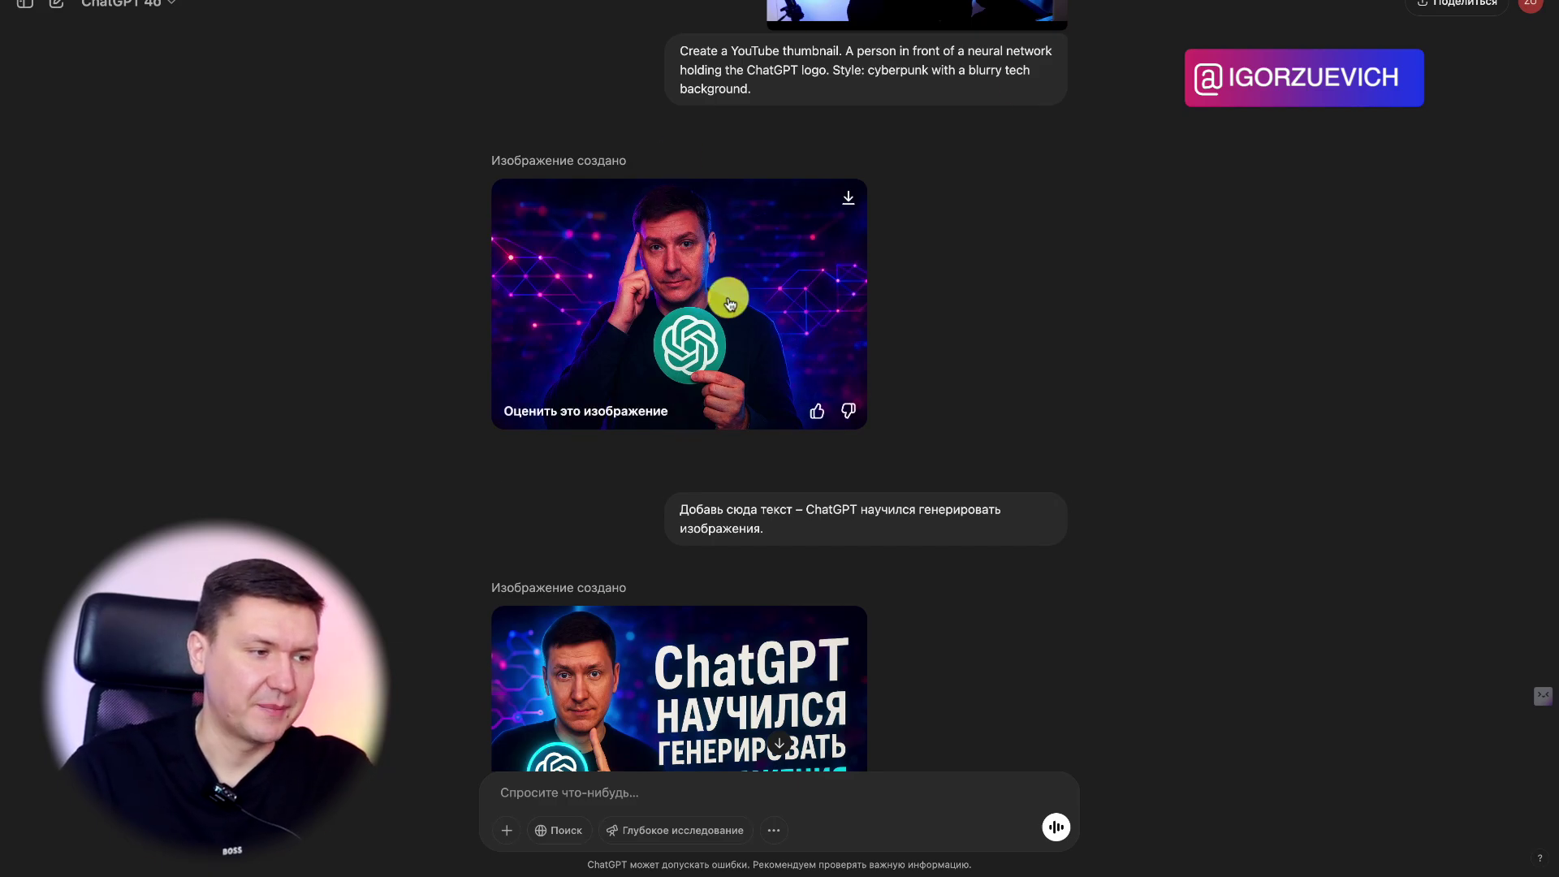
scroll(689, 285, up, 3)
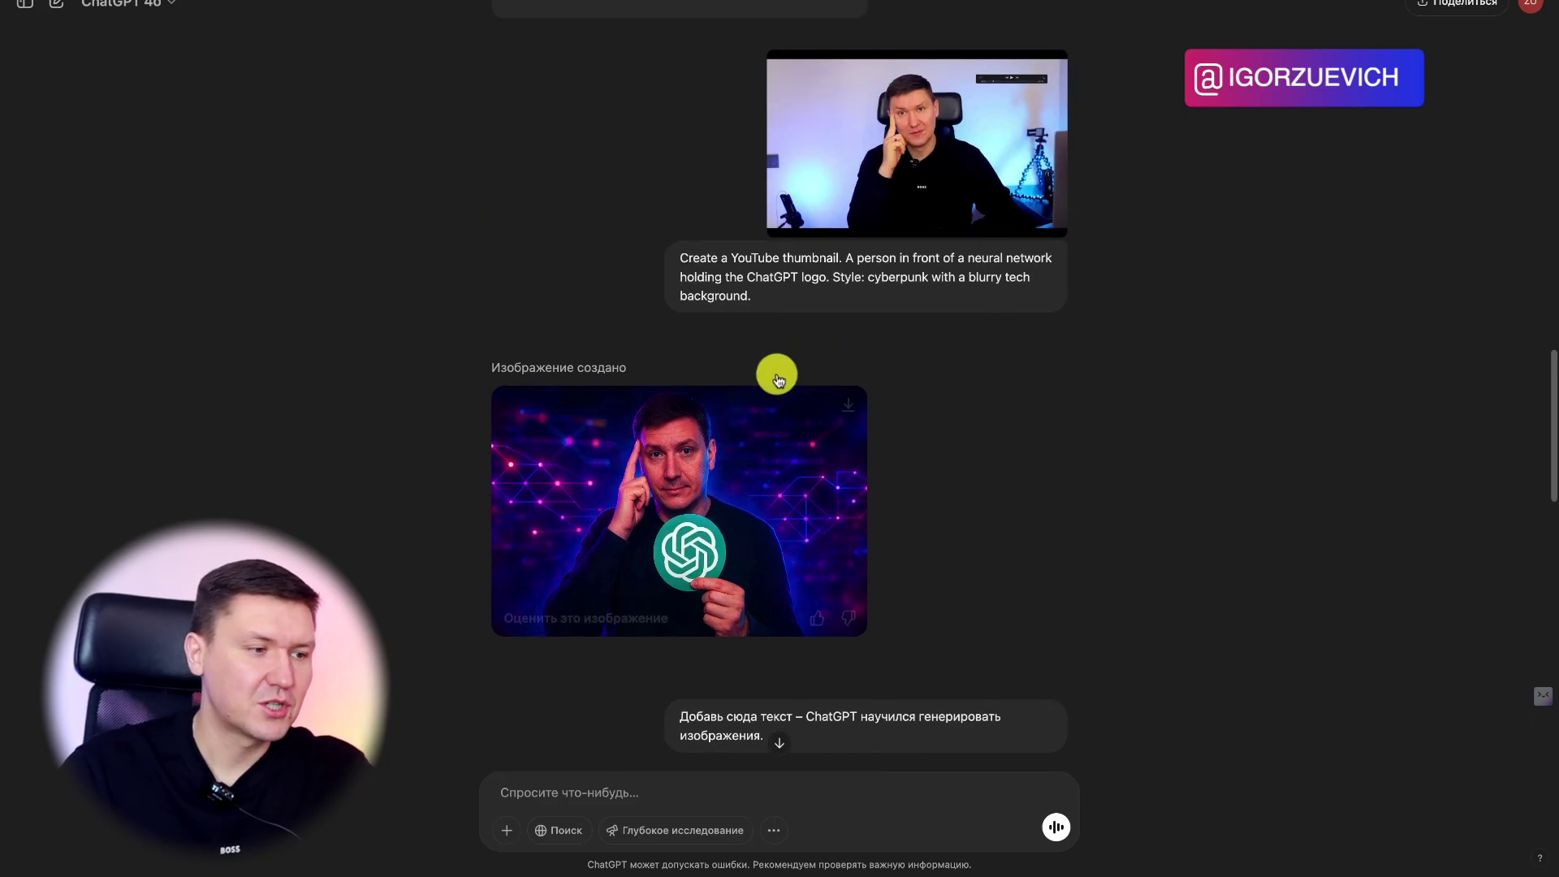
click(719, 499)
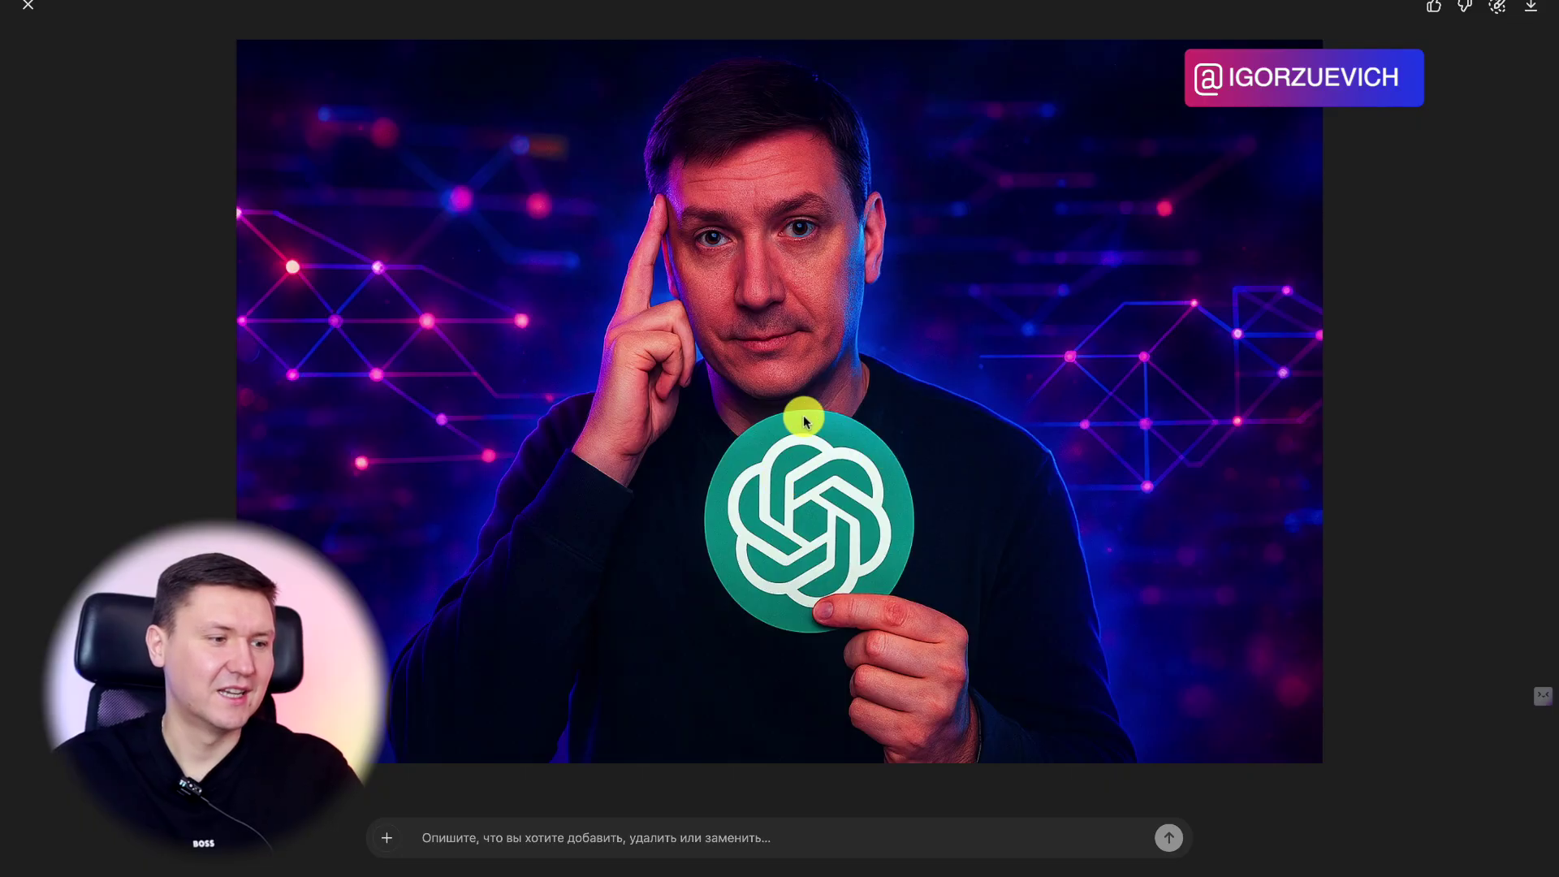
key(Escape)
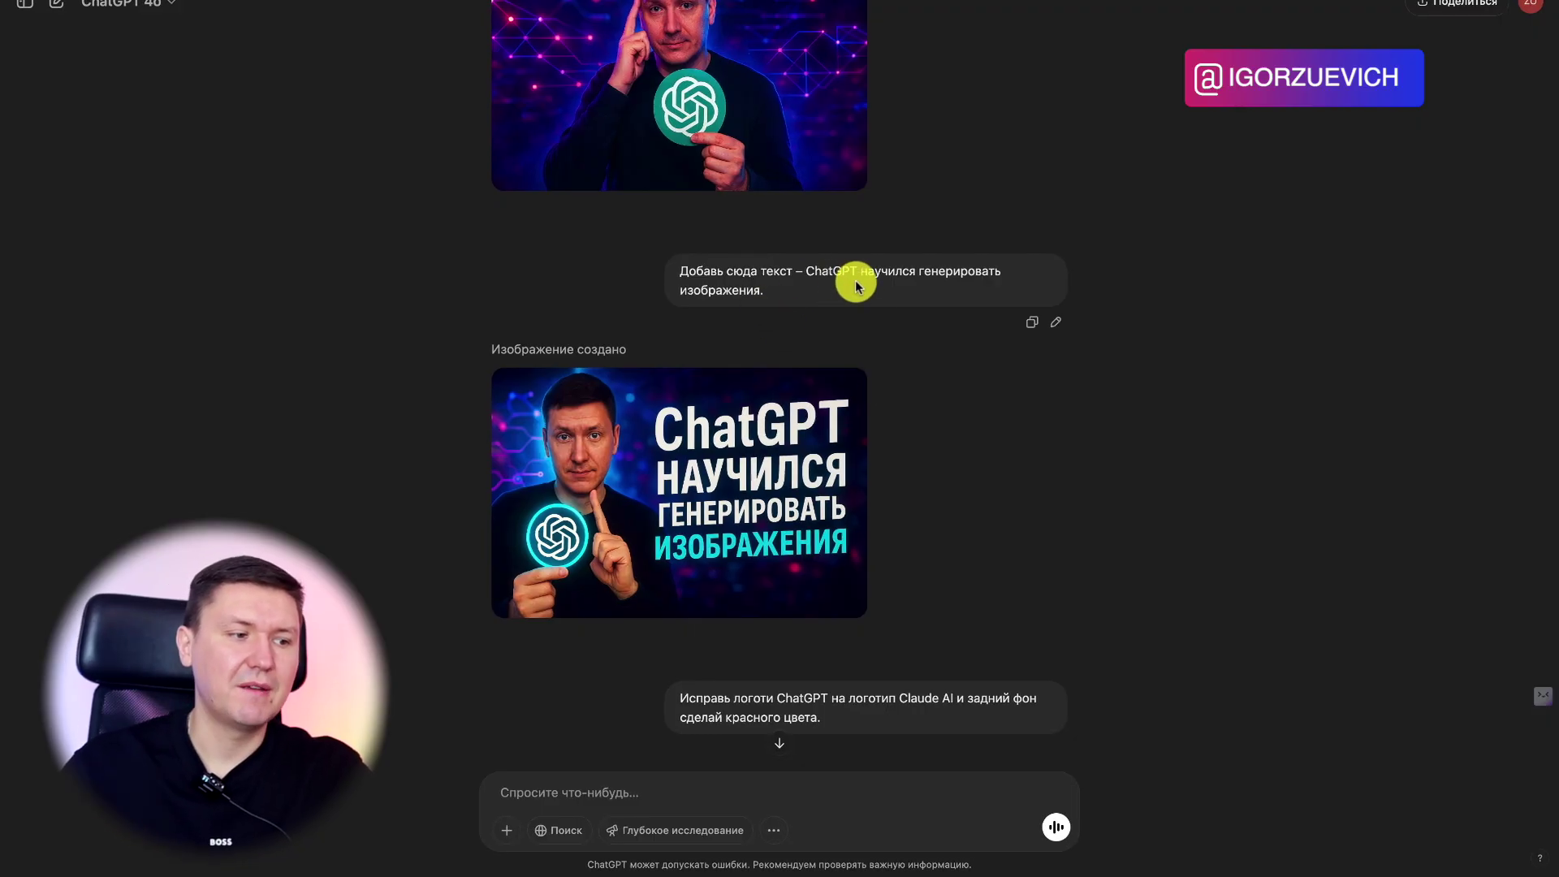
mouse_move(678, 491)
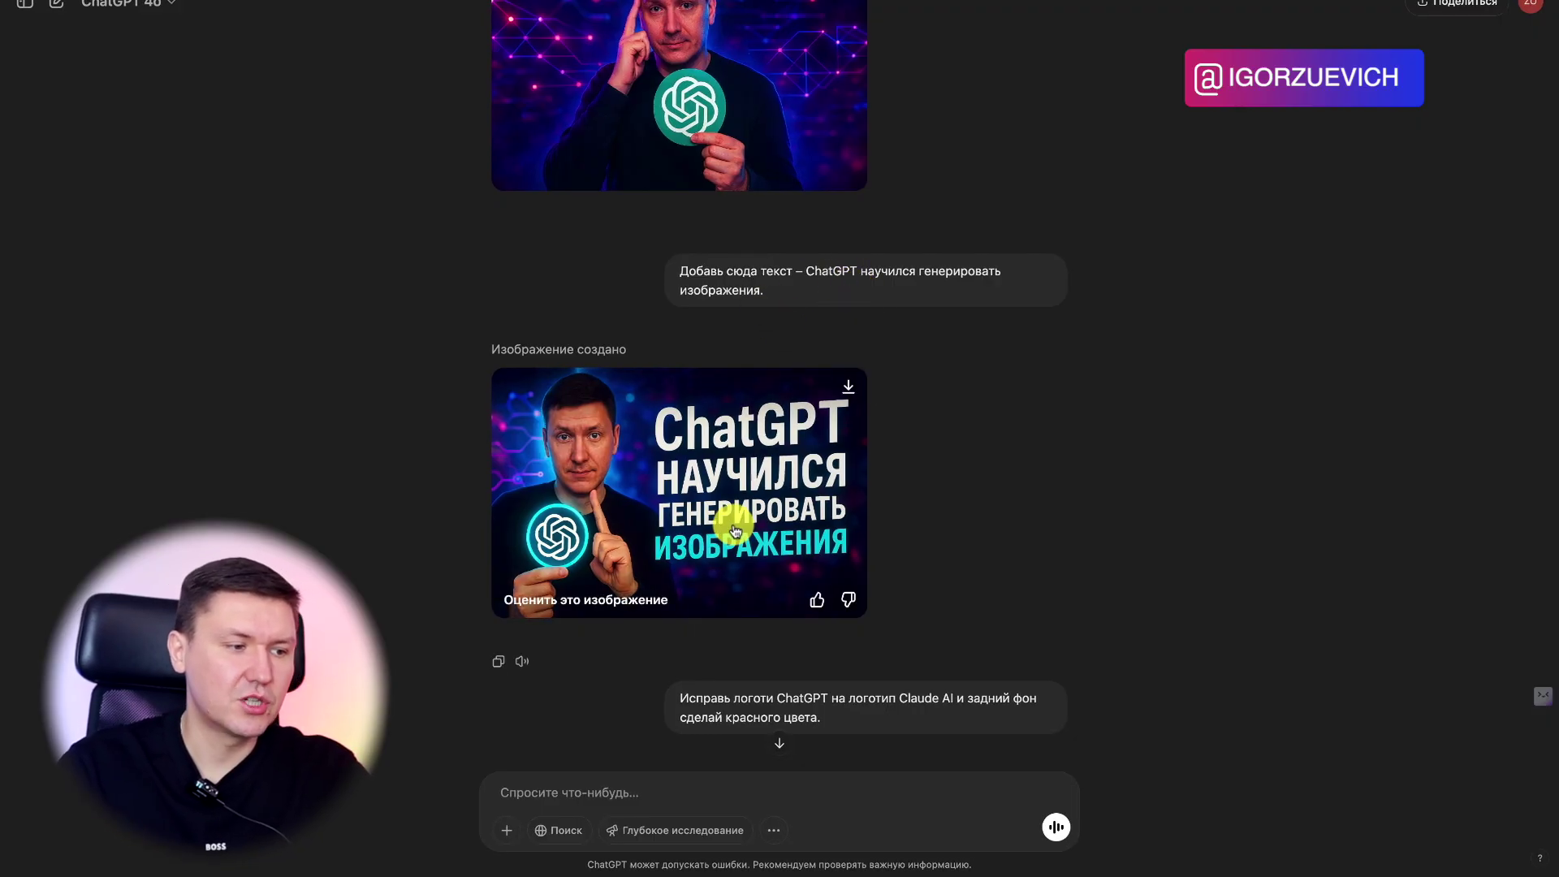
click(765, 515)
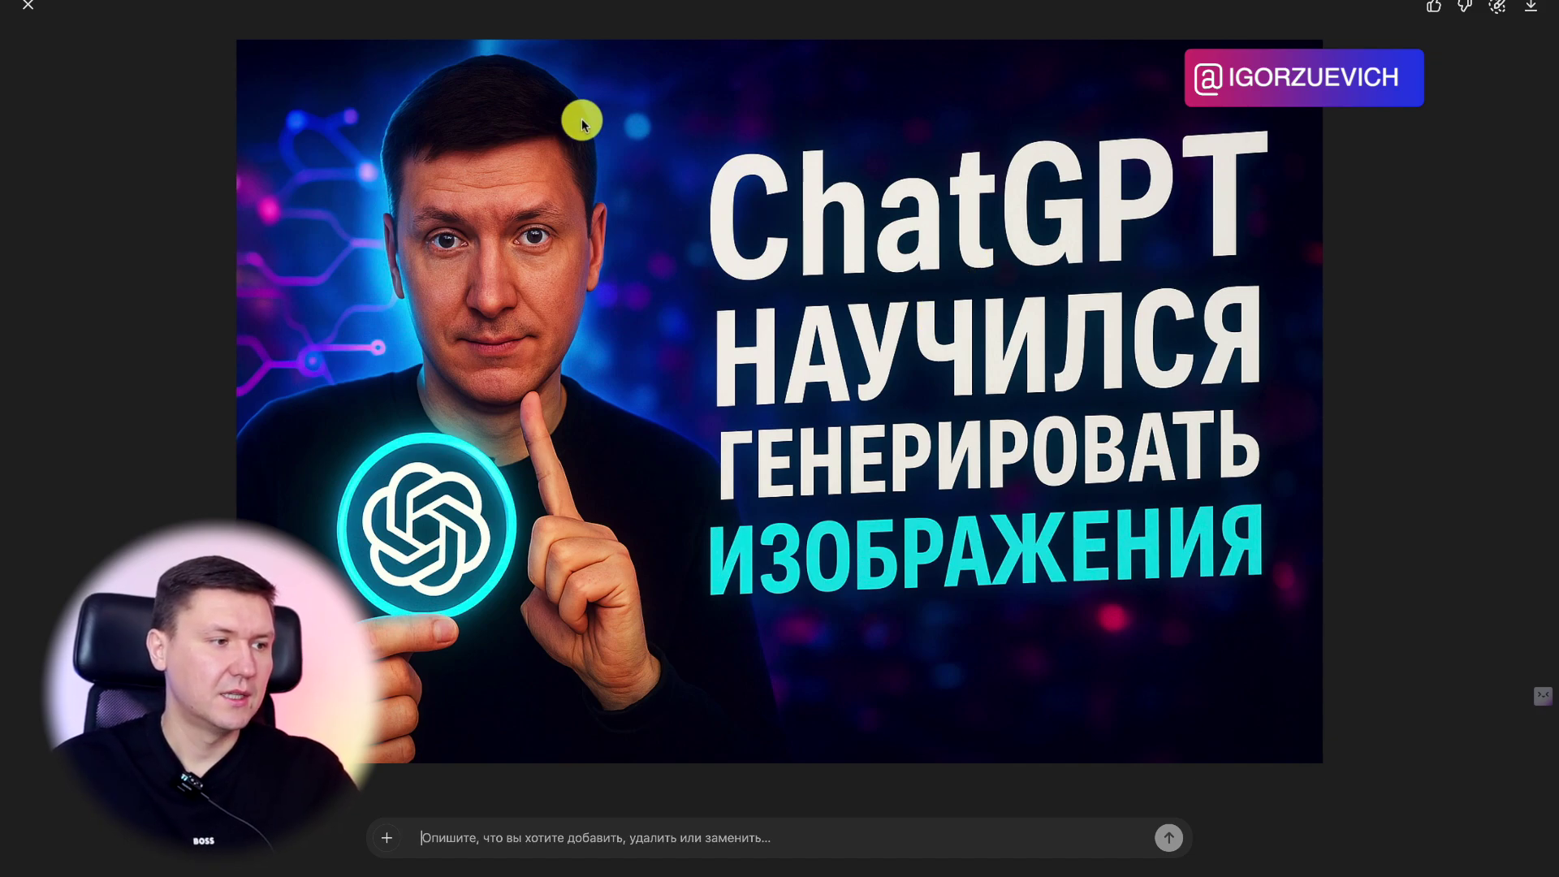
key(Escape)
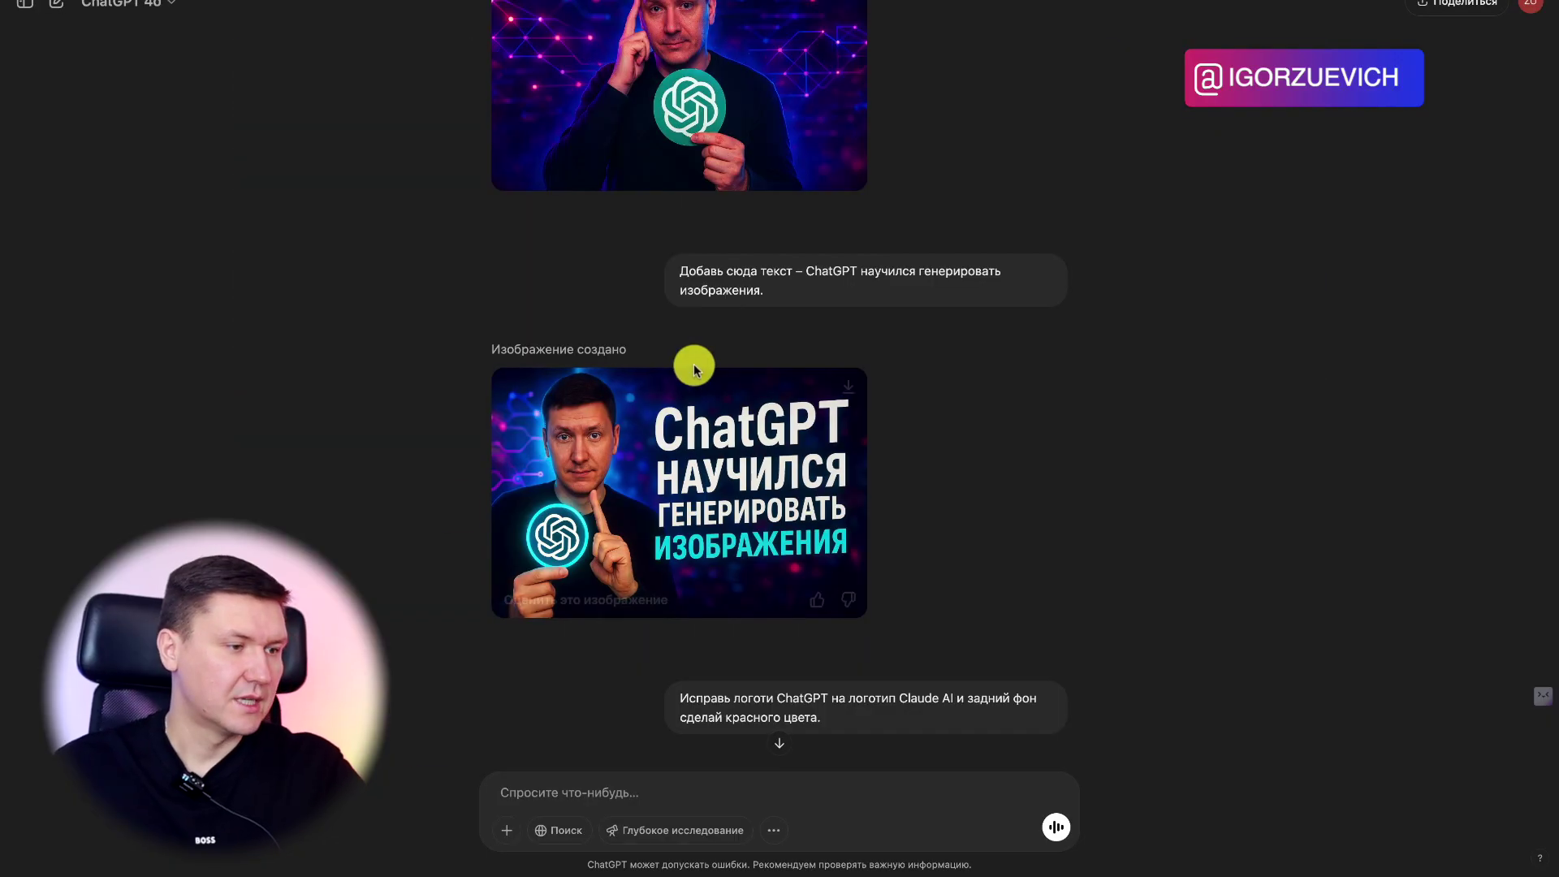
scroll(693, 364, down, 2)
scroll(693, 364, down, 3)
click(720, 490)
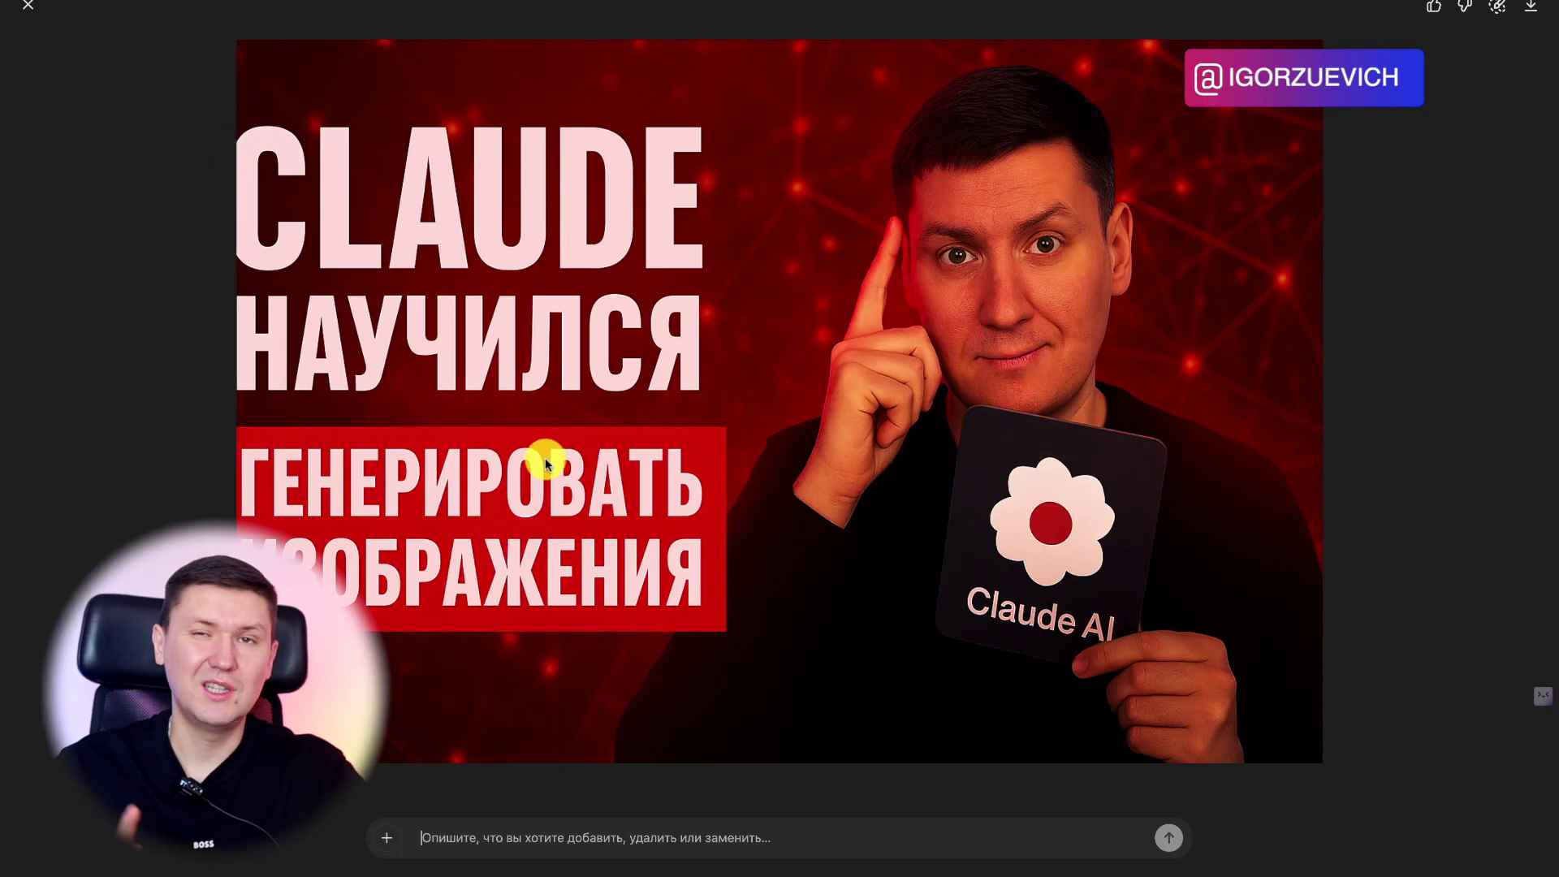
key(Escape)
- View the person-free red 'CHATGPT НАУЧИЛСЯ ГЕНЕРИРОВАТЬ ИЗОБРАЖЕНИЯ' thumbnail full size, then show the chat list at Today's chats
scroll(586, 372, up, 3)
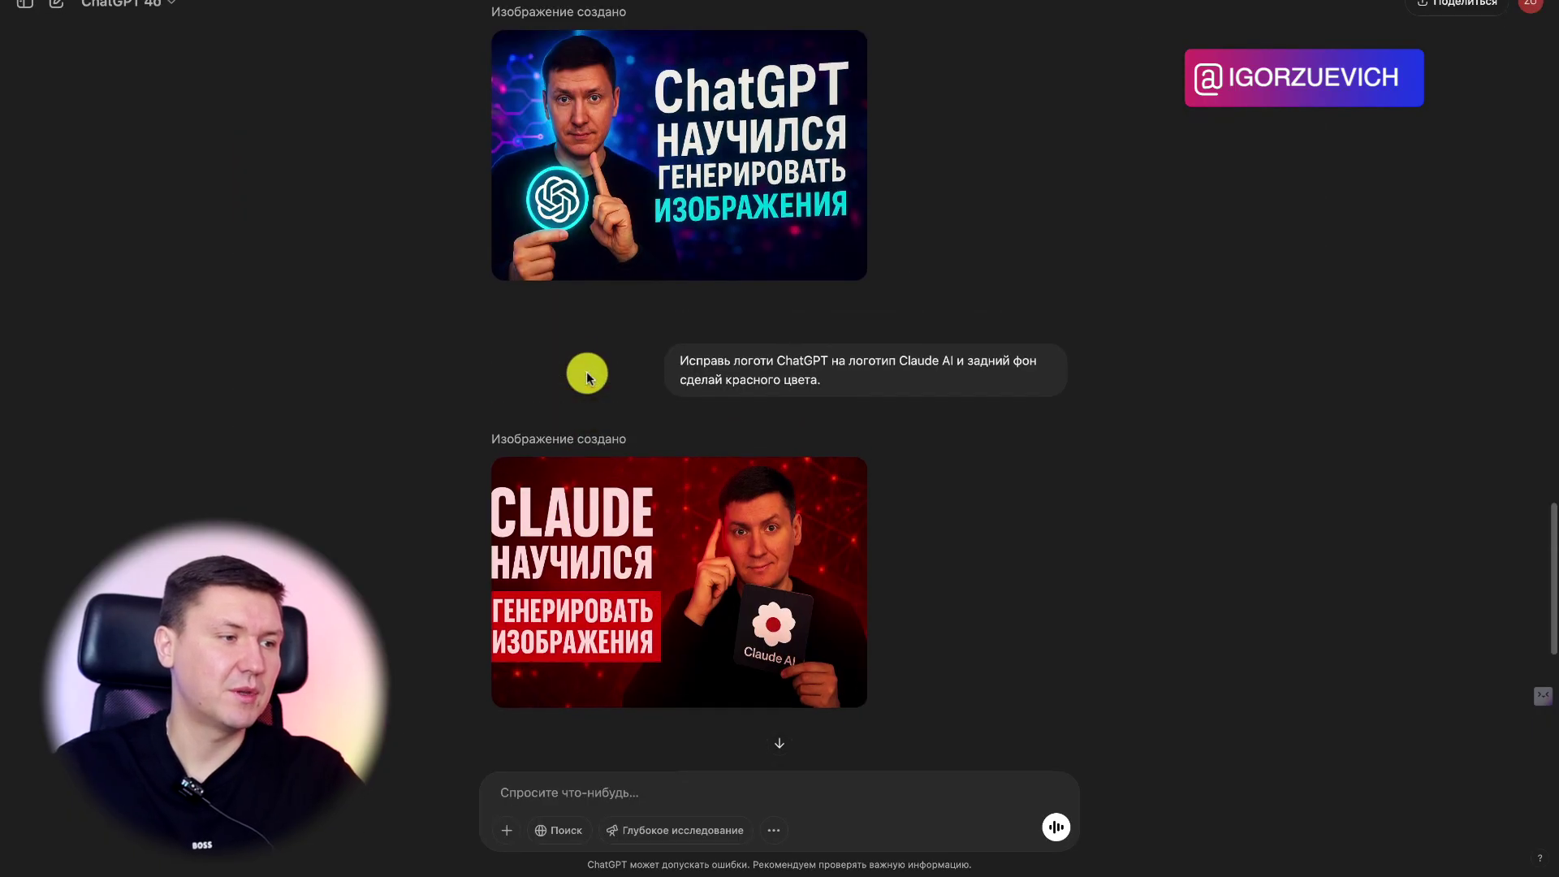
scroll(586, 372, up, 2)
scroll(775, 333, down, 5)
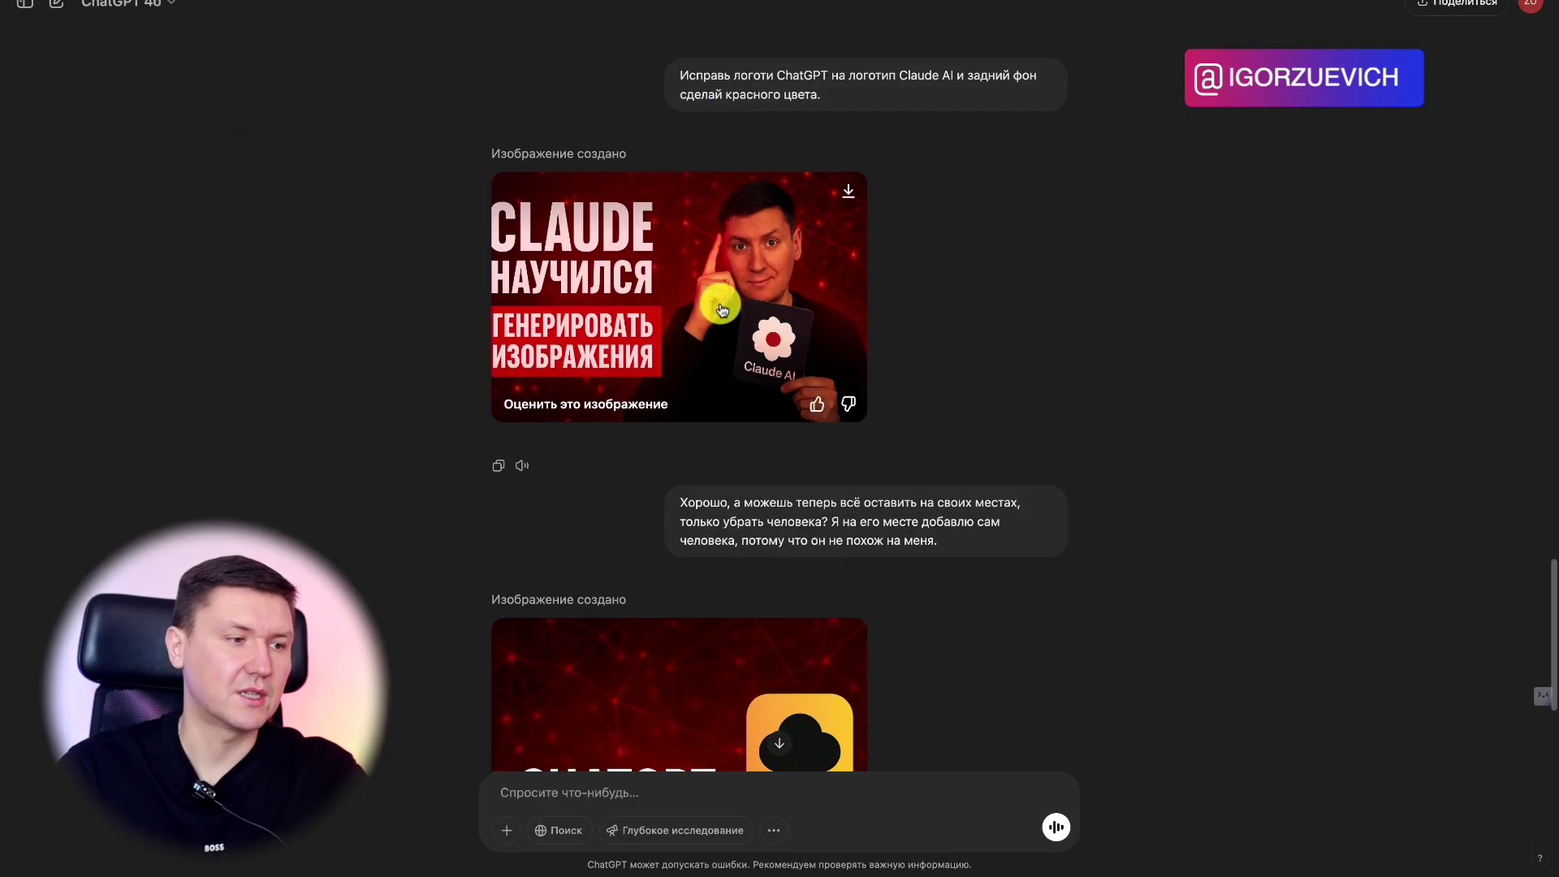
scroll(865, 318, down, 2)
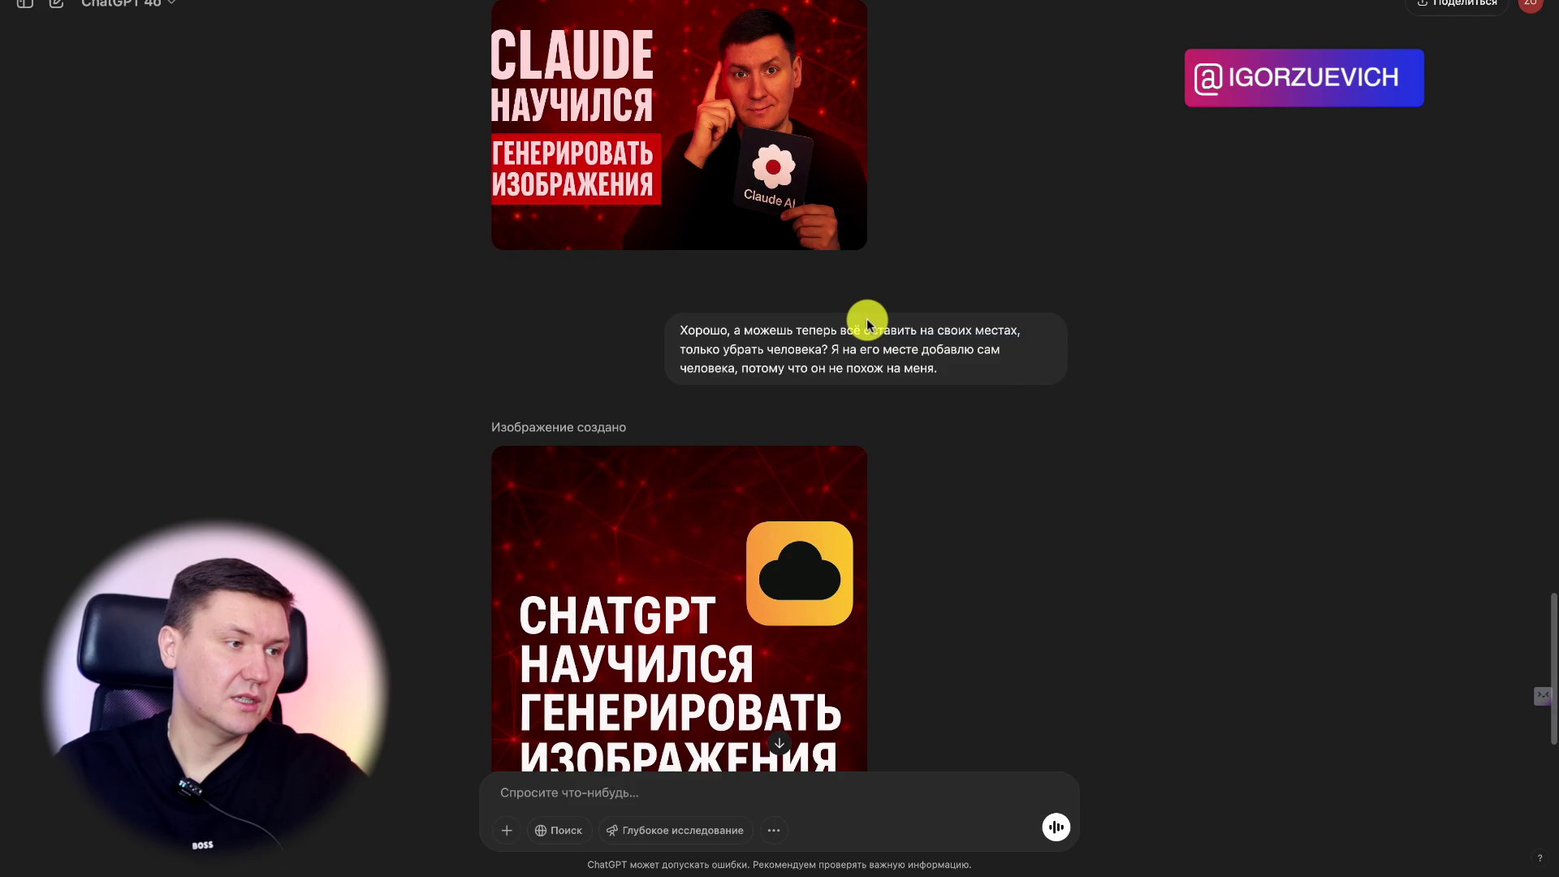
scroll(865, 318, up, 1)
scroll(865, 318, up, 1)
scroll(865, 318, down, 3)
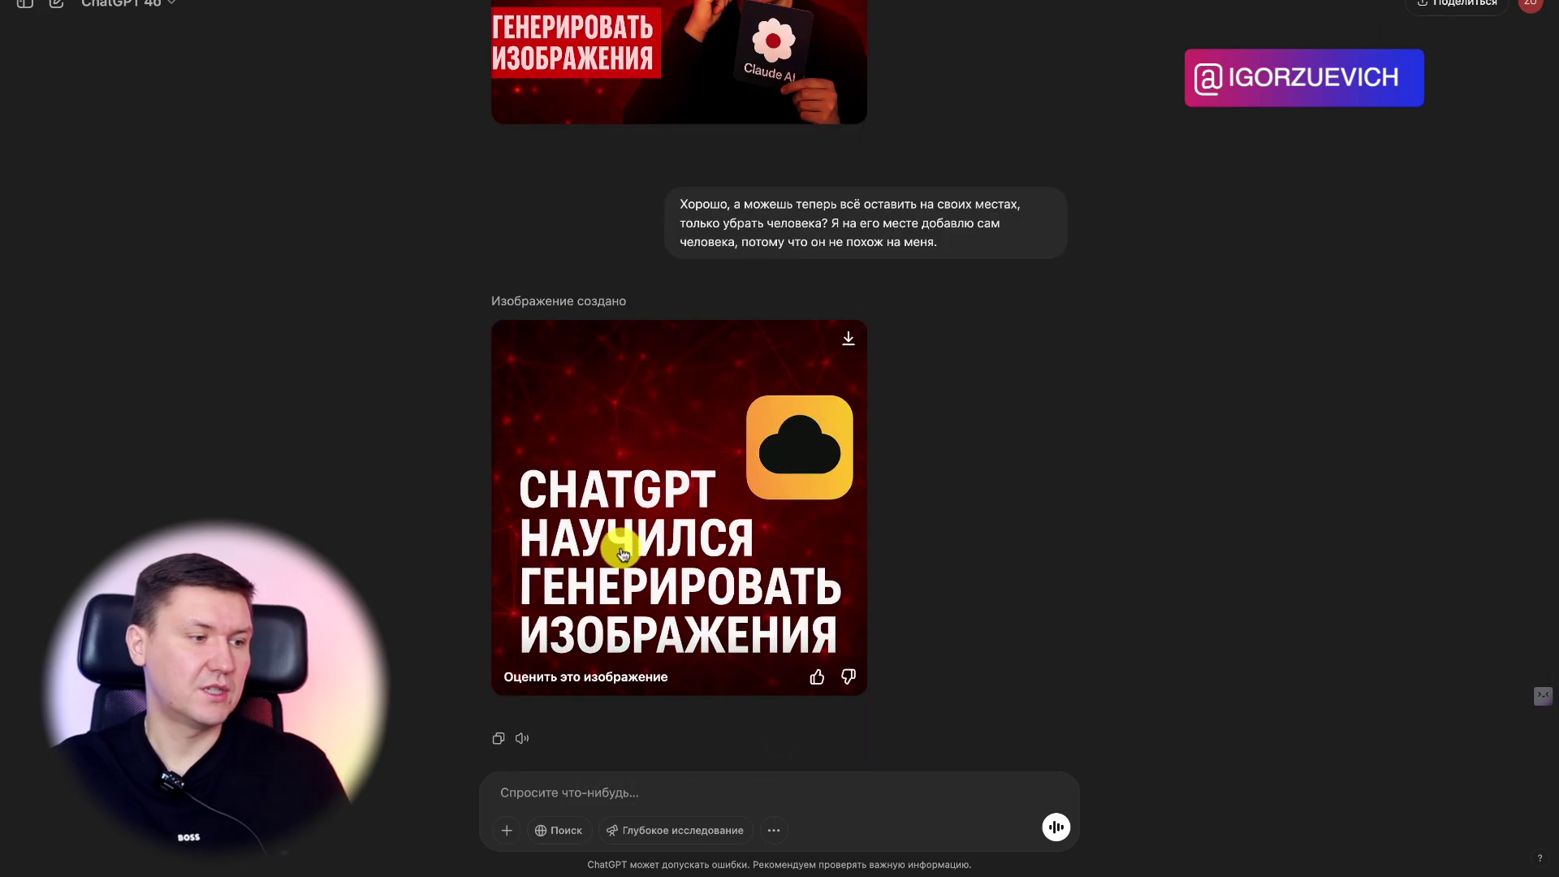
scroll(771, 443, up, 1)
scroll(775, 446, up, 5)
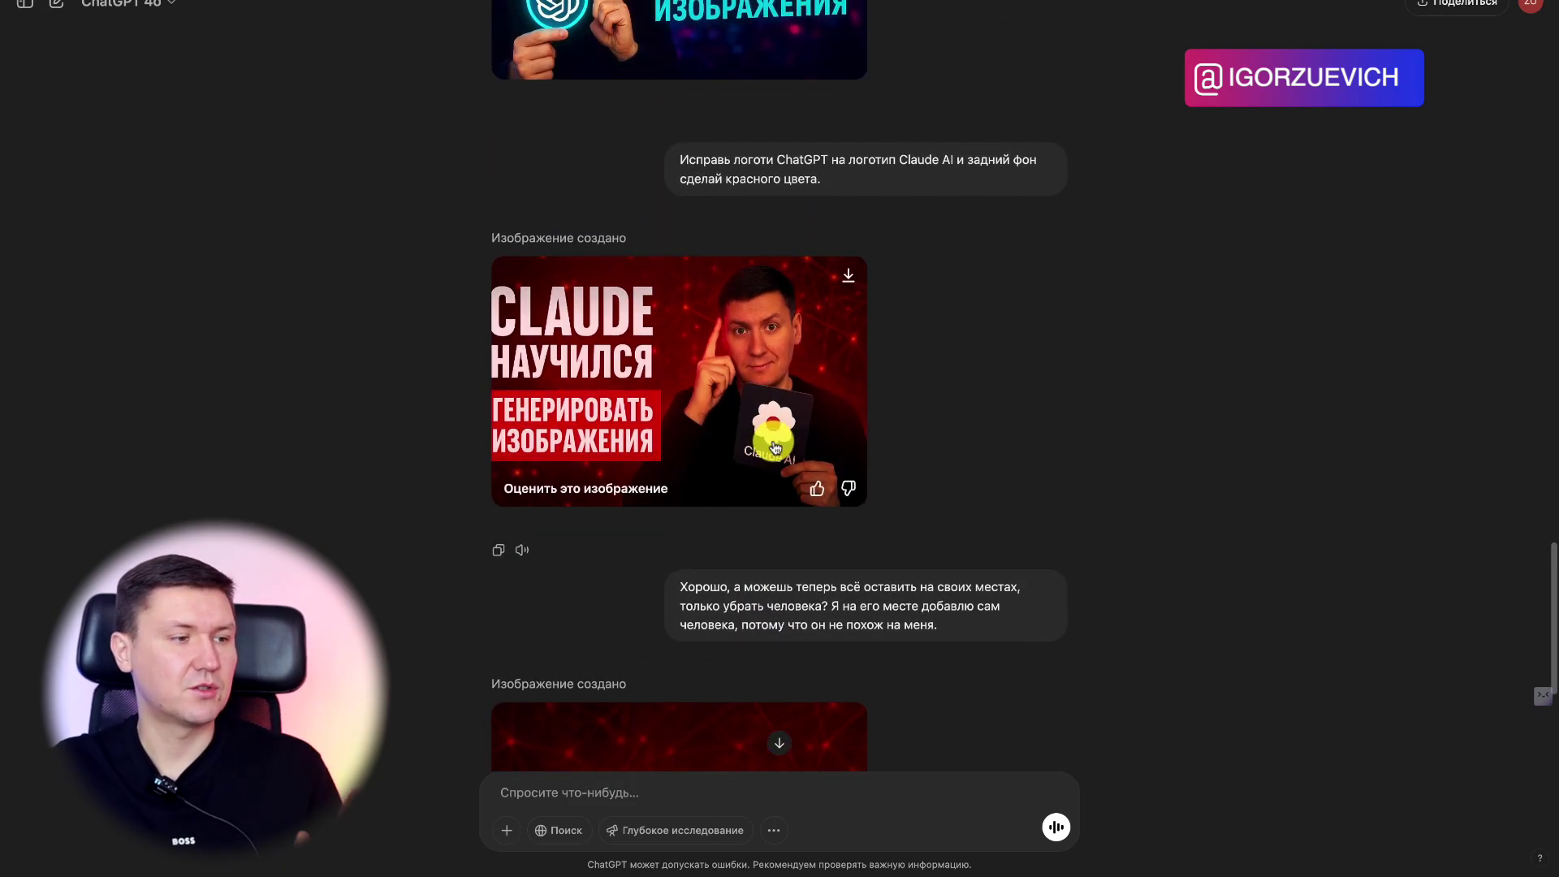
scroll(776, 435, down, 4)
scroll(772, 406, up, 1)
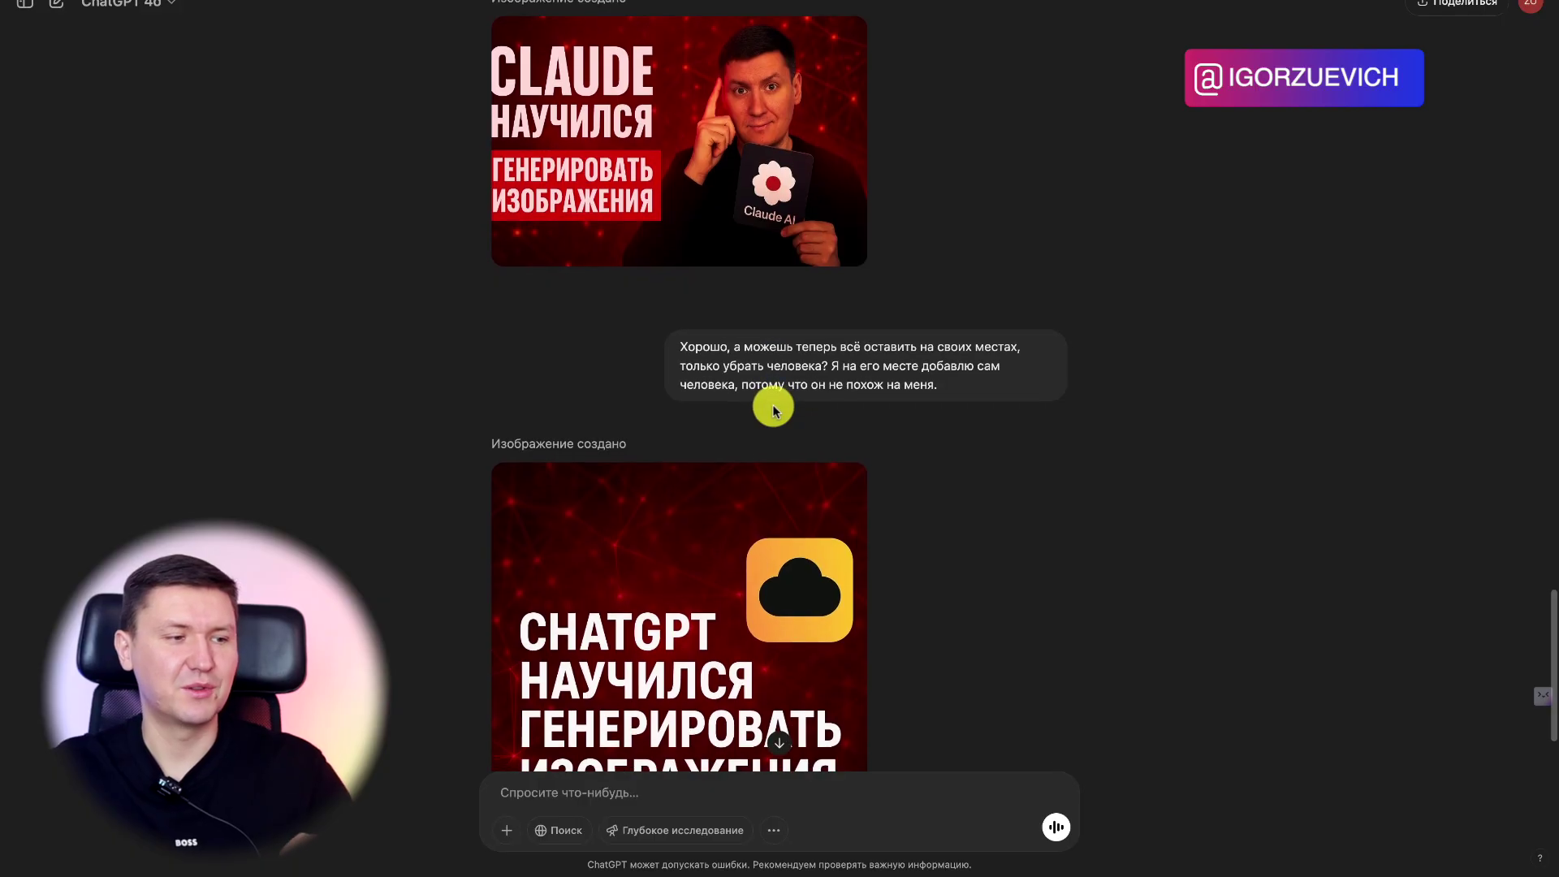
scroll(772, 406, down, 2)
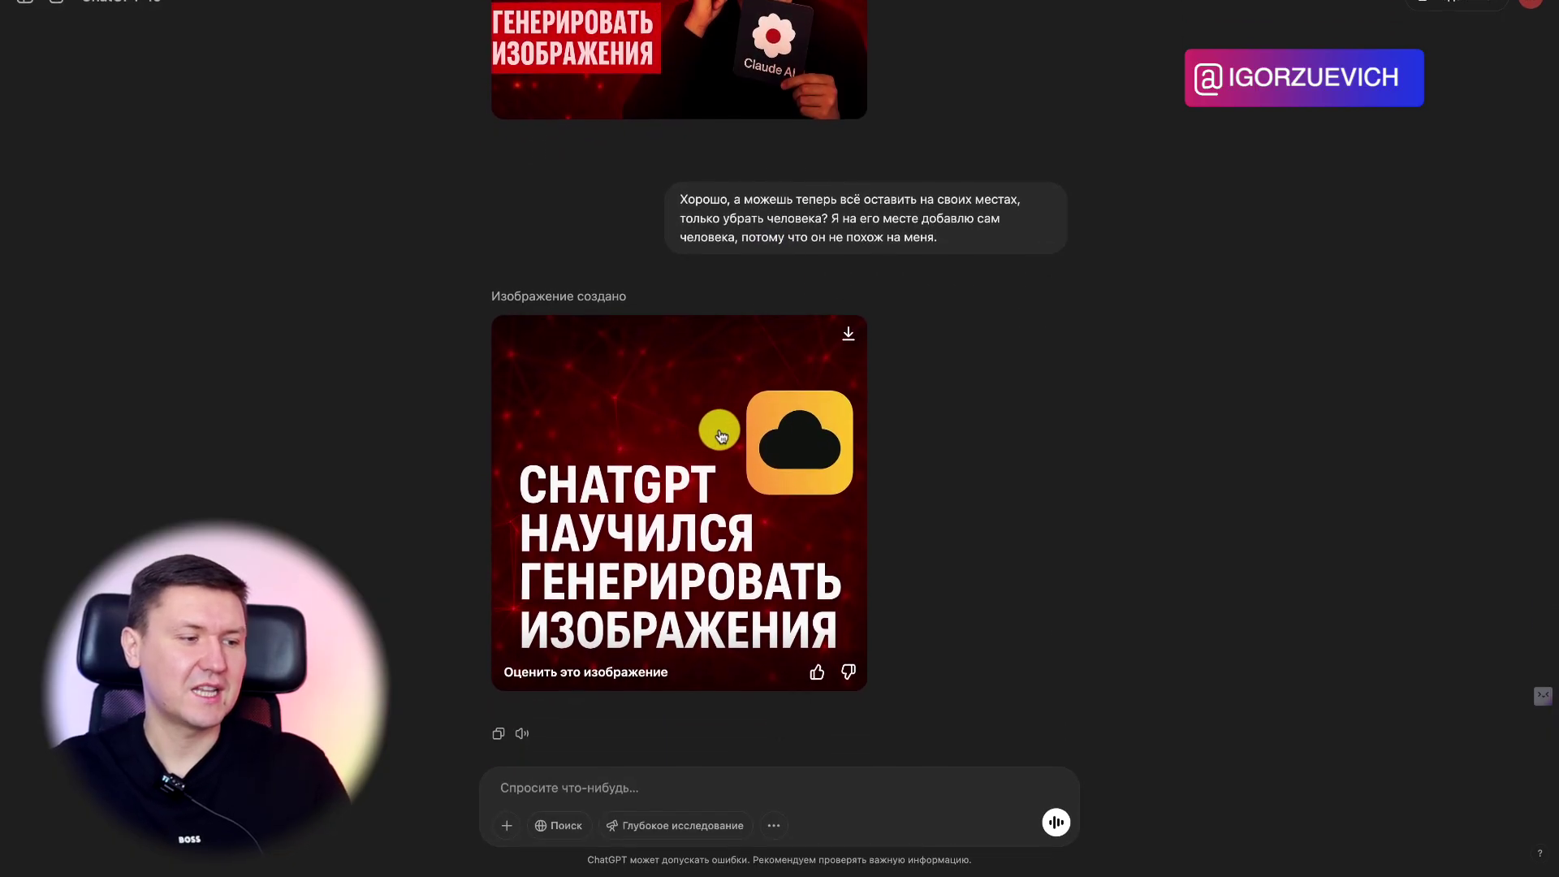
scroll(731, 414, up, 2)
scroll(734, 410, up, 2)
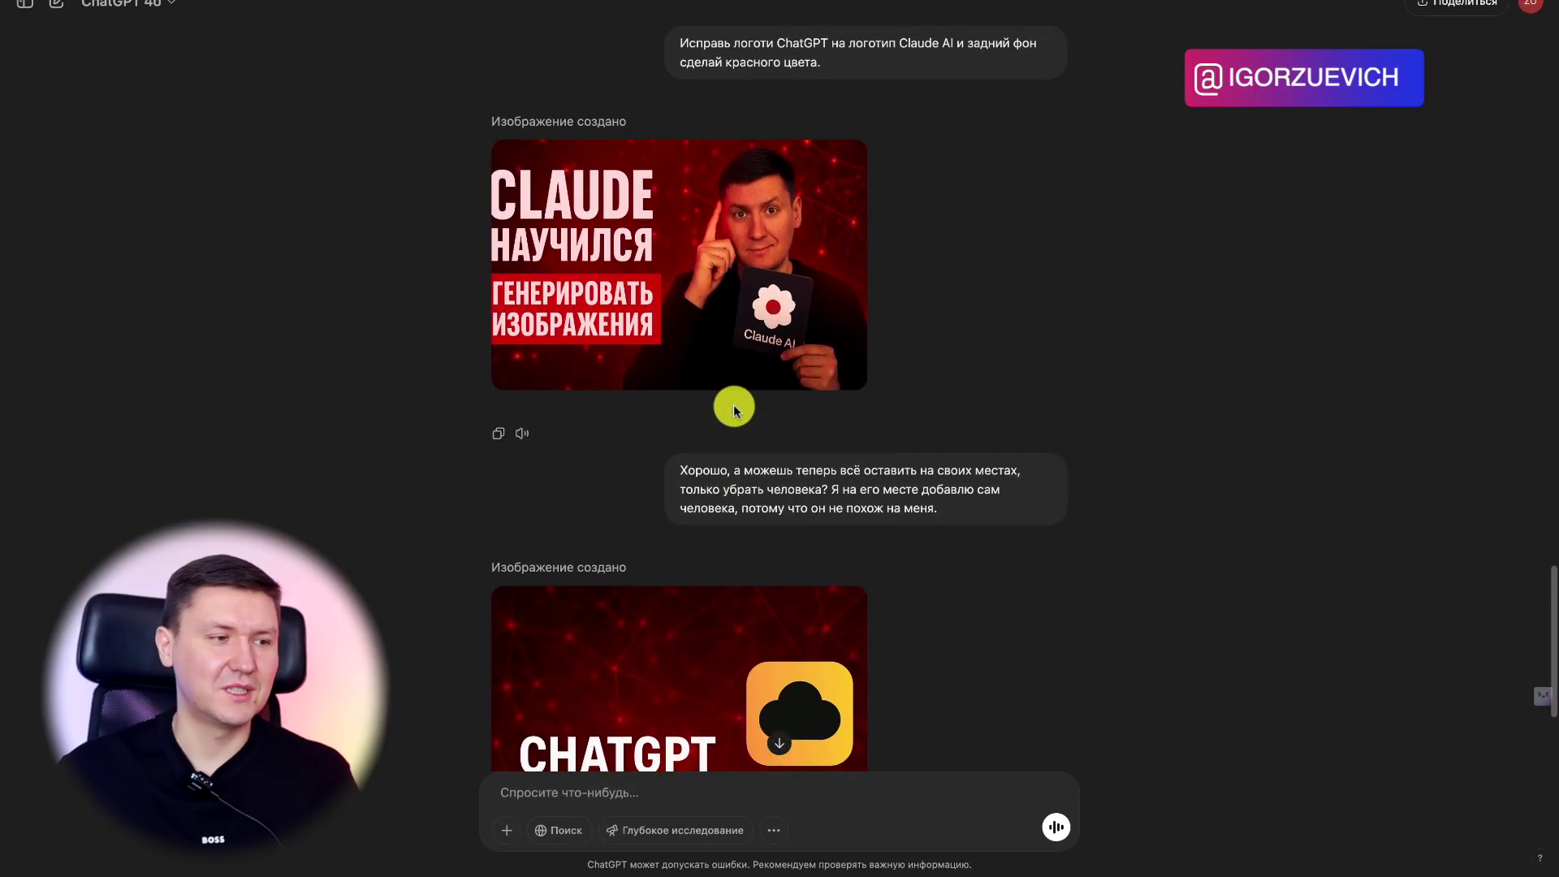
scroll(733, 410, down, 4)
click(733, 410)
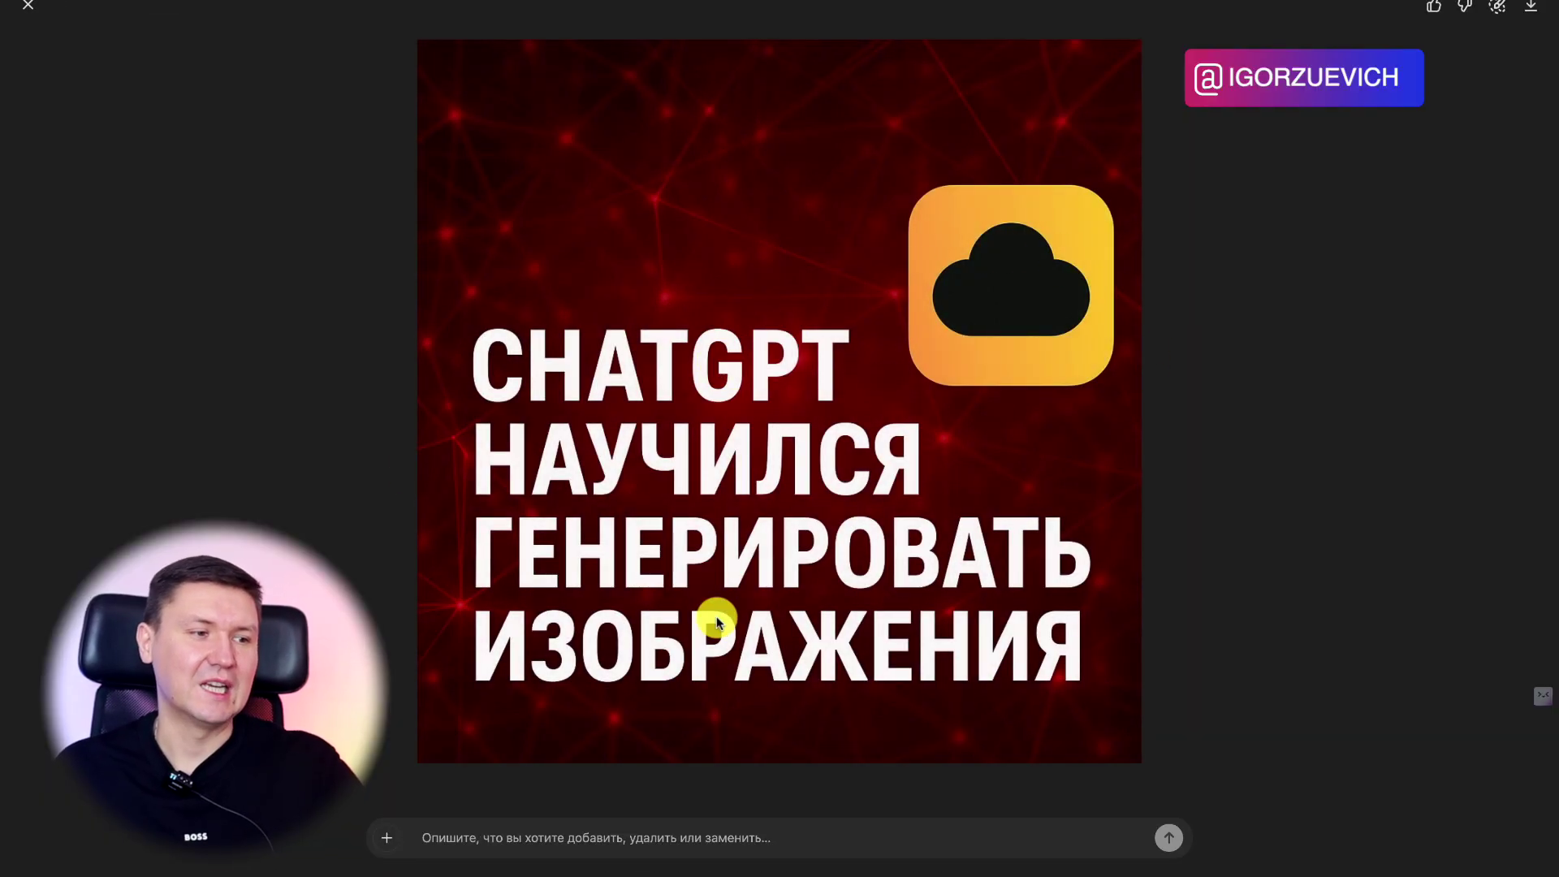
key(Escape)
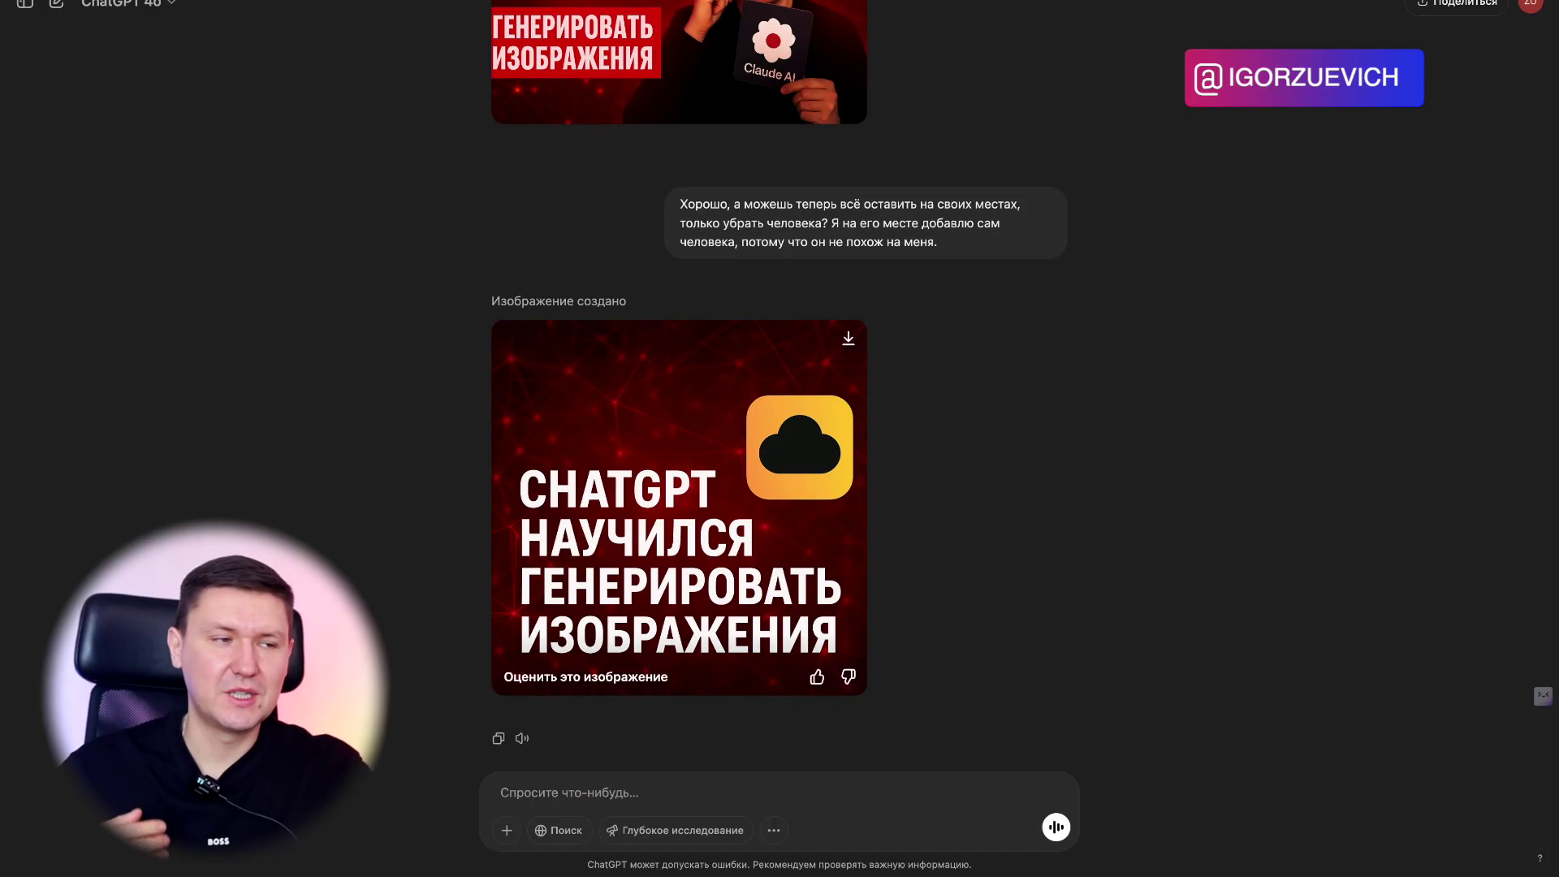
click(34, 7)
scroll(31, 698, down, 3)
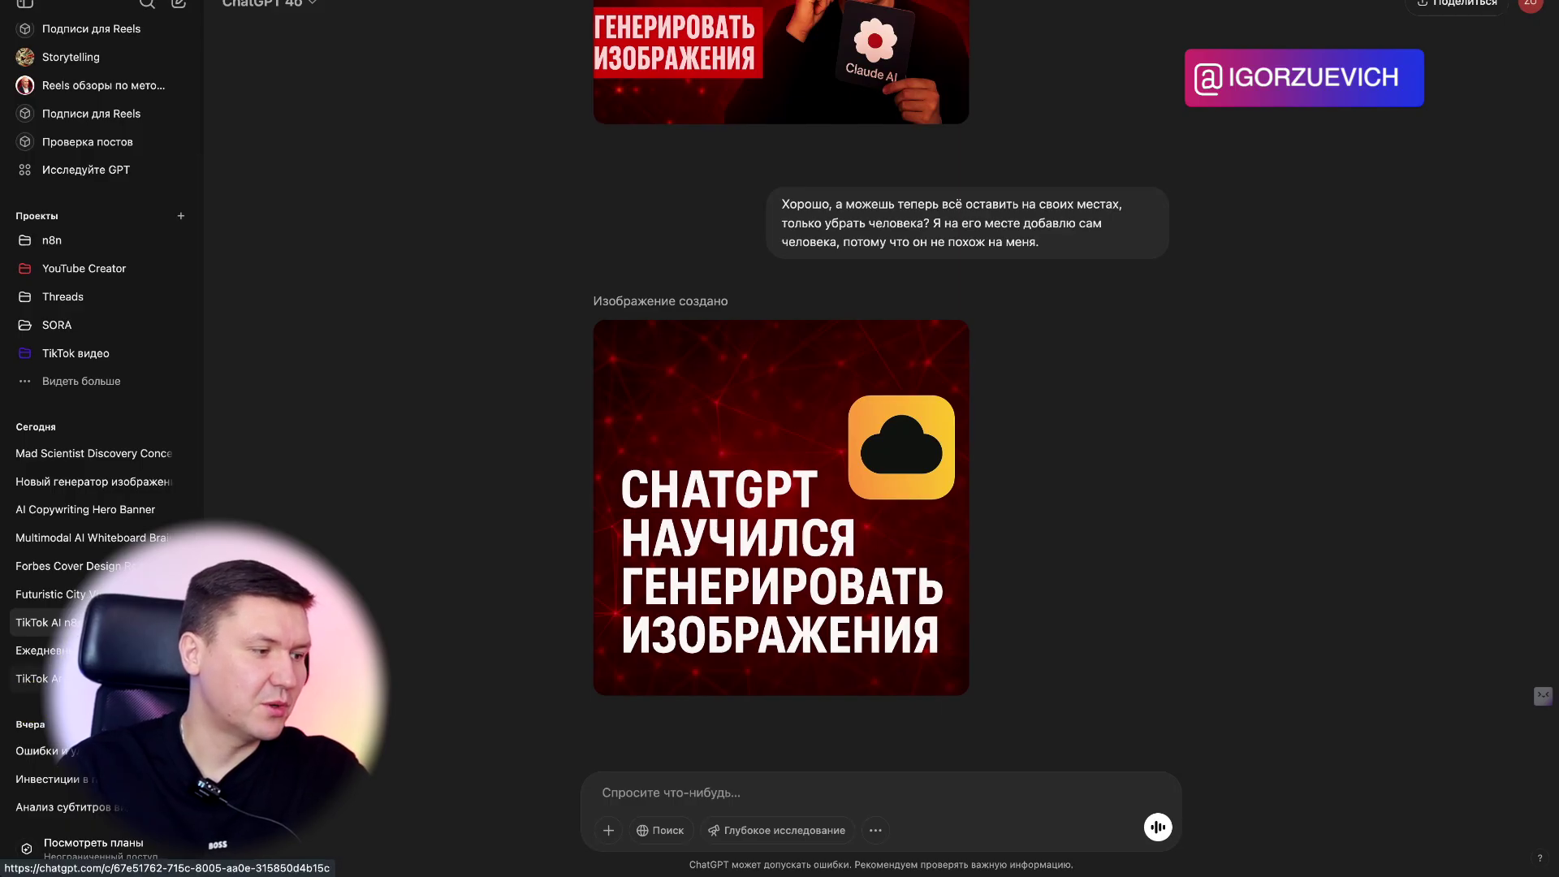
- Open the other n8n image-generation chat with the sidebar hidden and scroll to its start
click(85, 622)
click(26, 5)
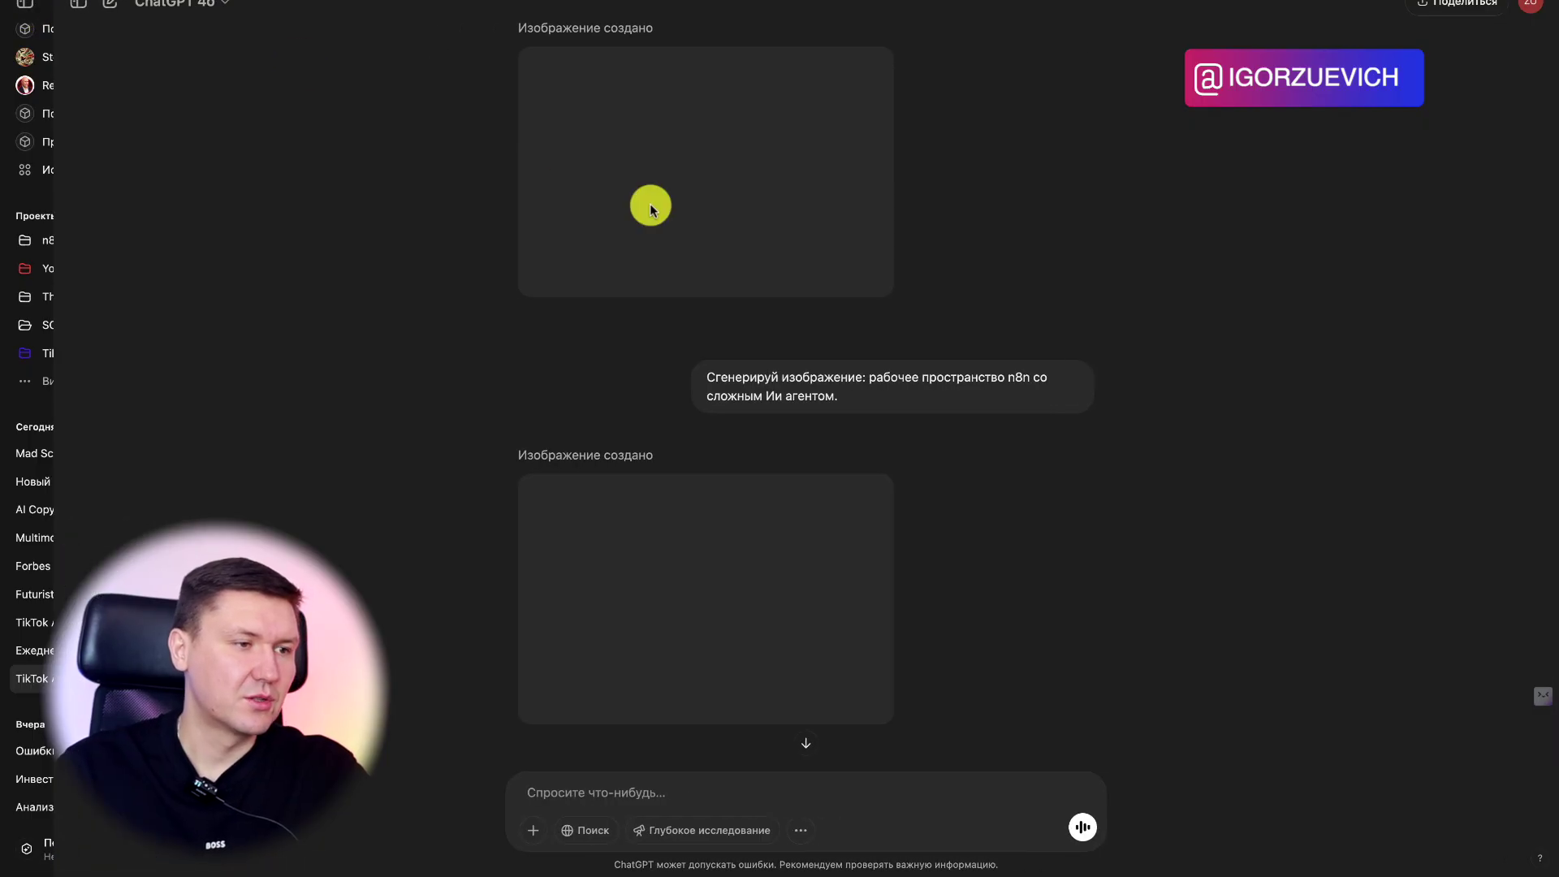
scroll(1078, 341, up, 5)
scroll(1078, 341, up, 5)
scroll(1078, 341, up, 3)
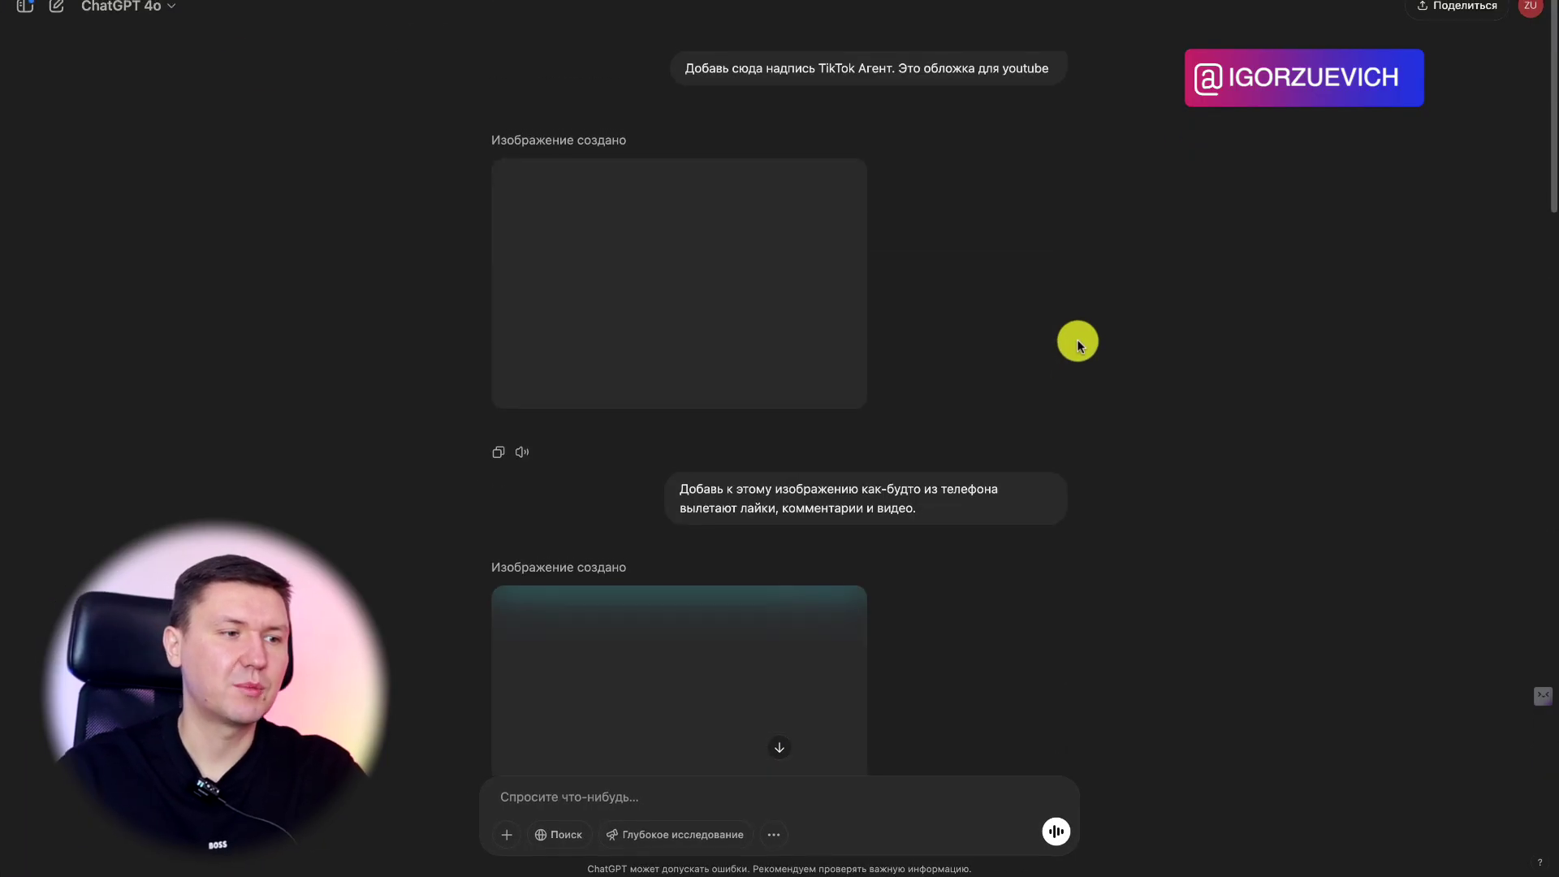
scroll(1079, 341, up, 2)
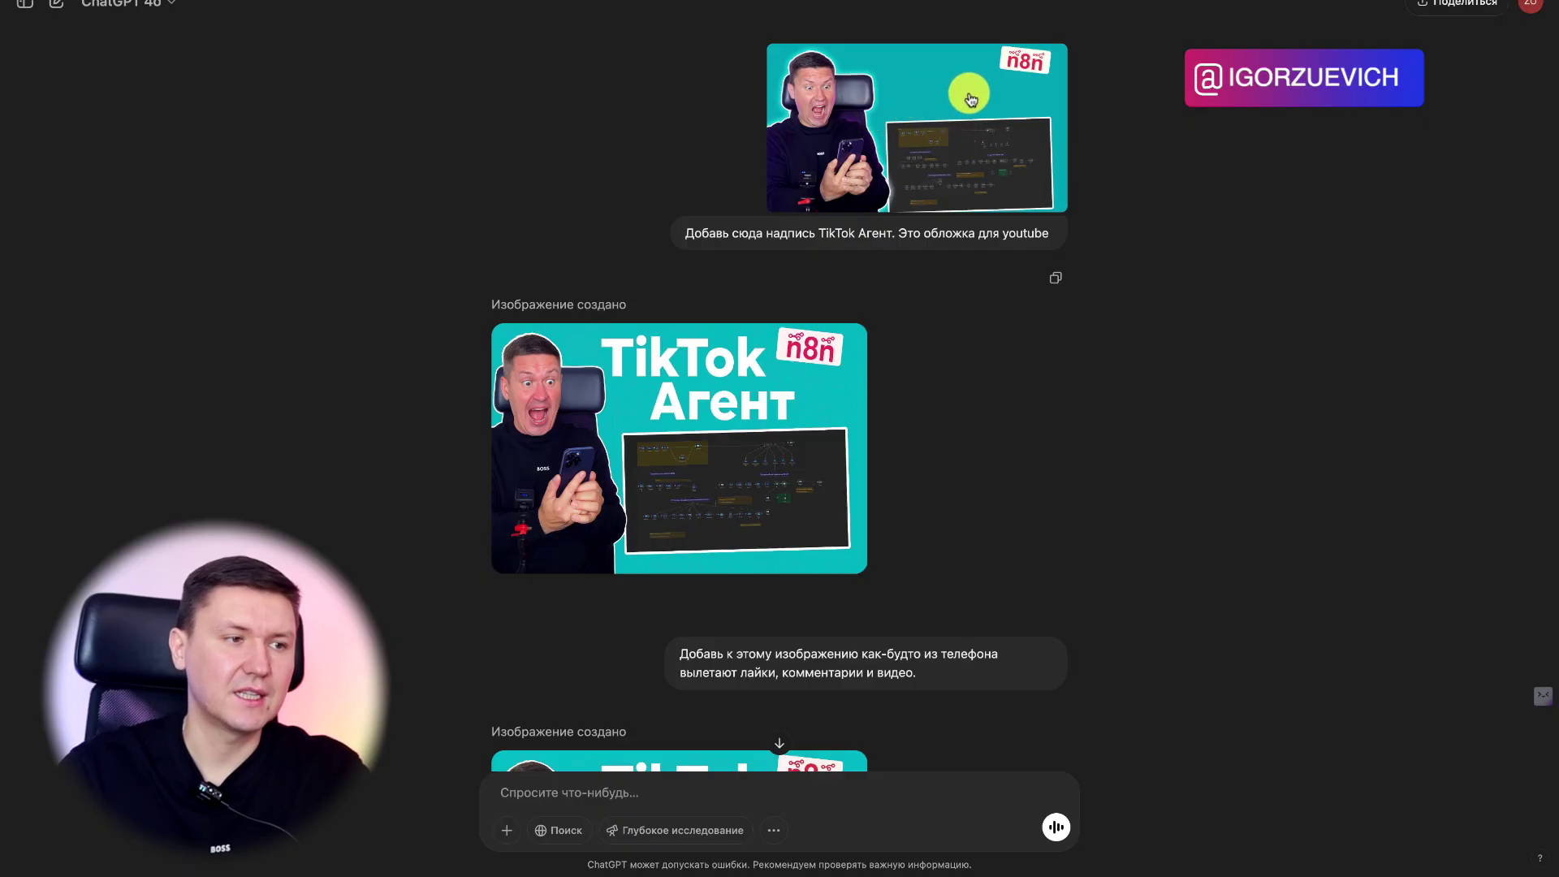
- Compare the TikTok Агент thumbnail with the uploaded source photo at full size
click(713, 431)
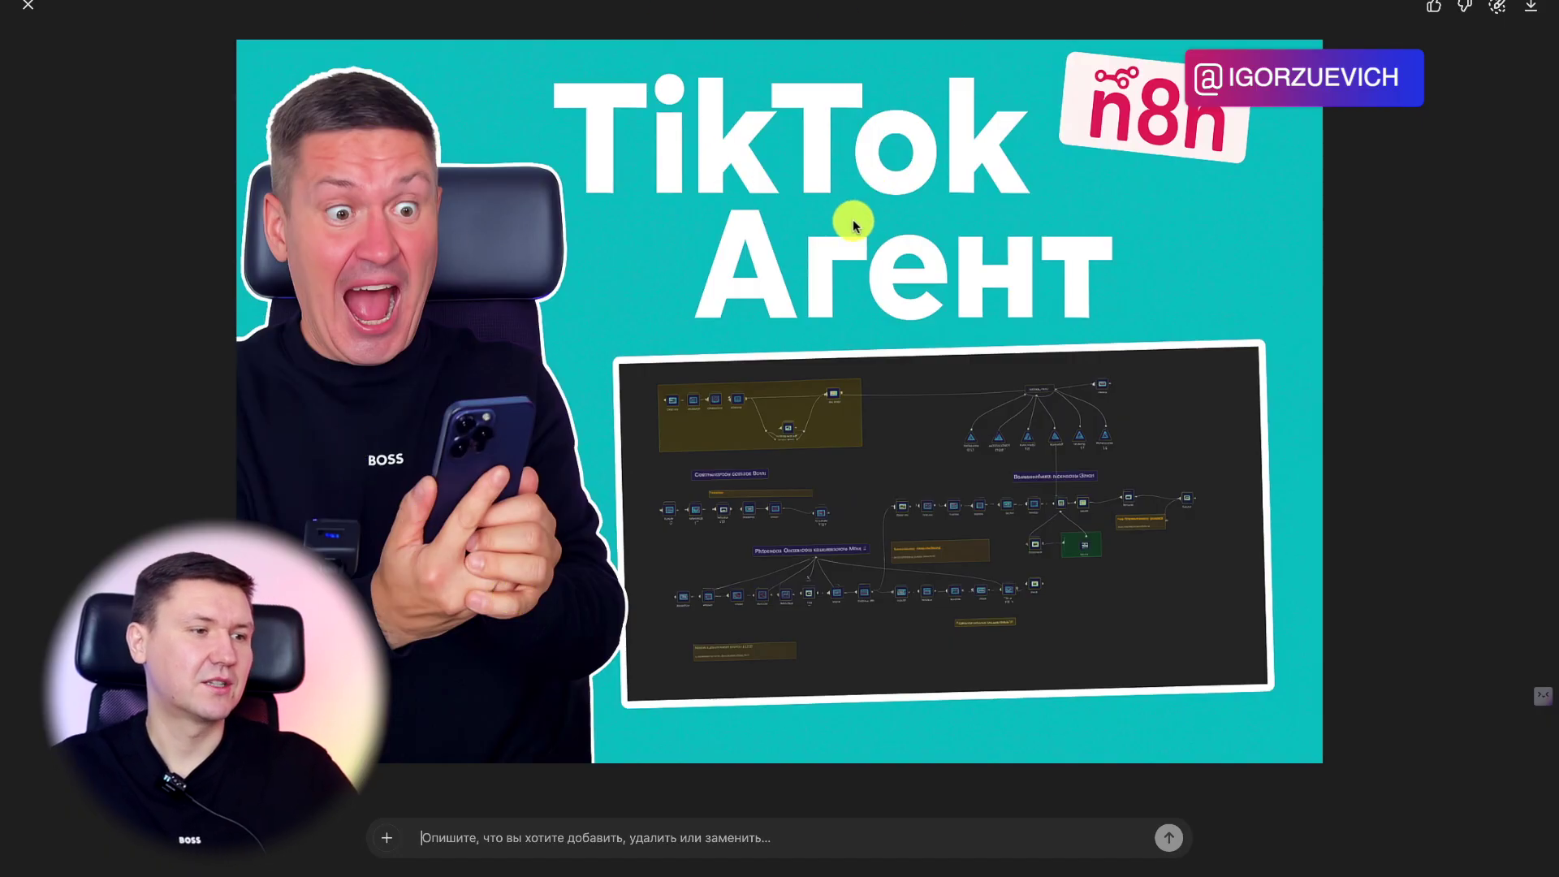
key(Escape)
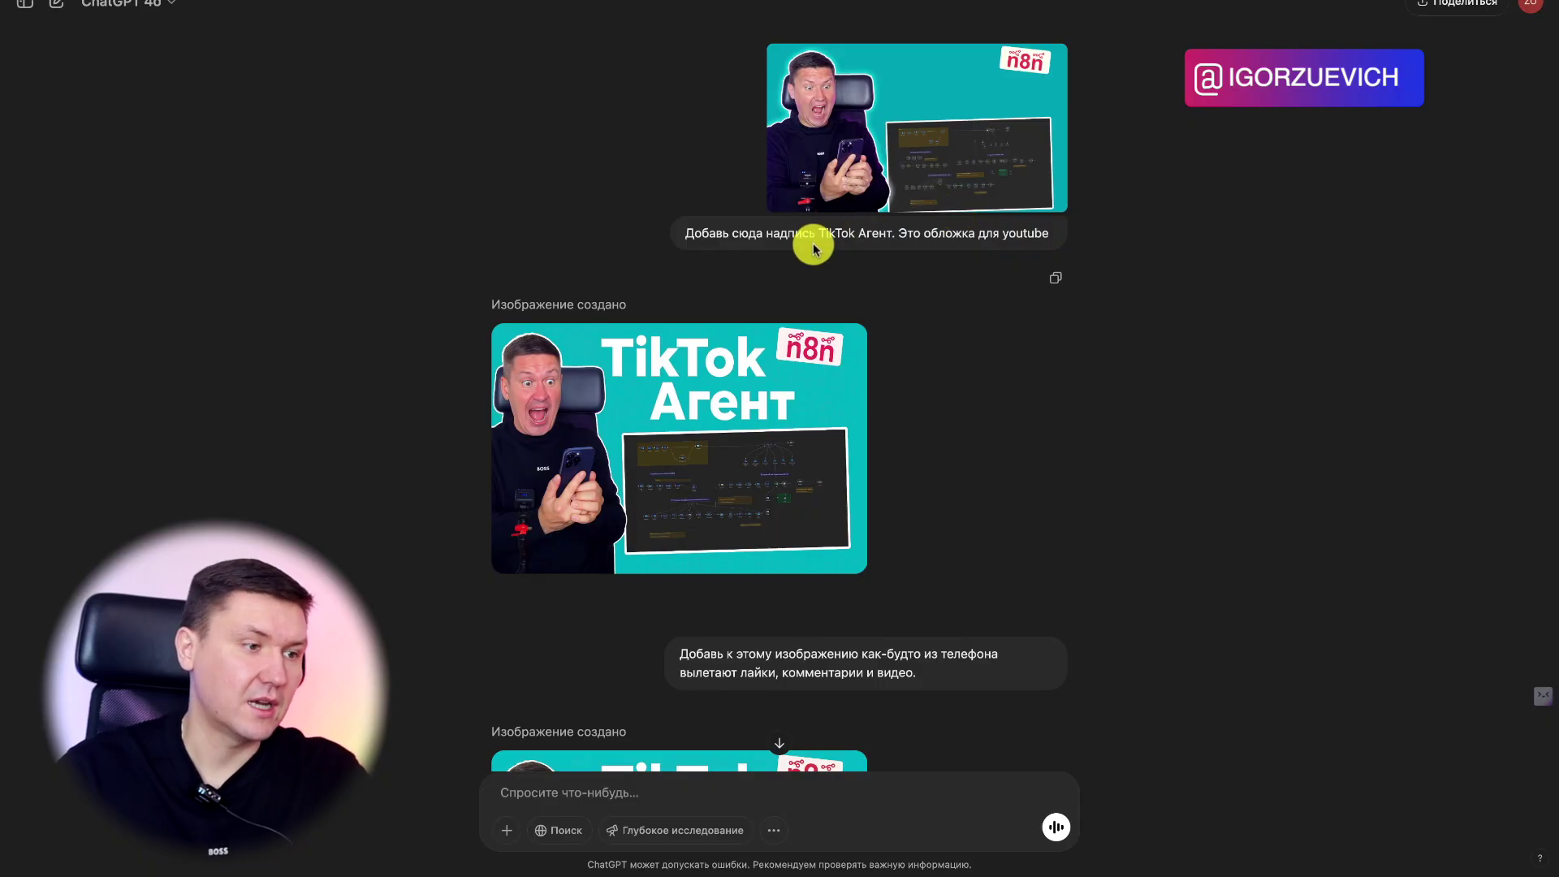
click(969, 189)
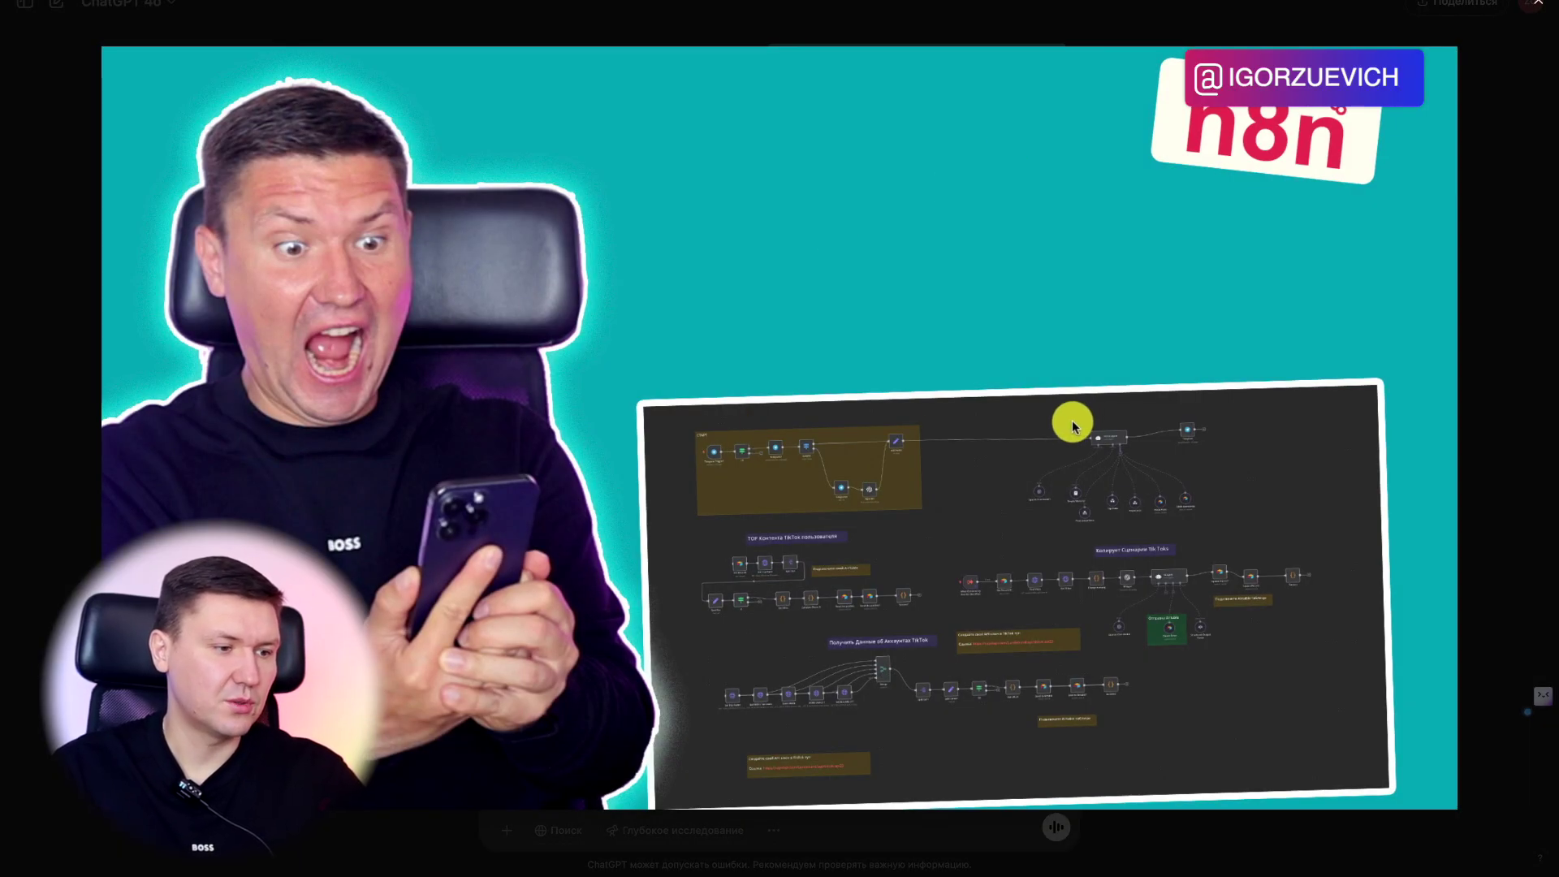
key(Escape)
click(708, 458)
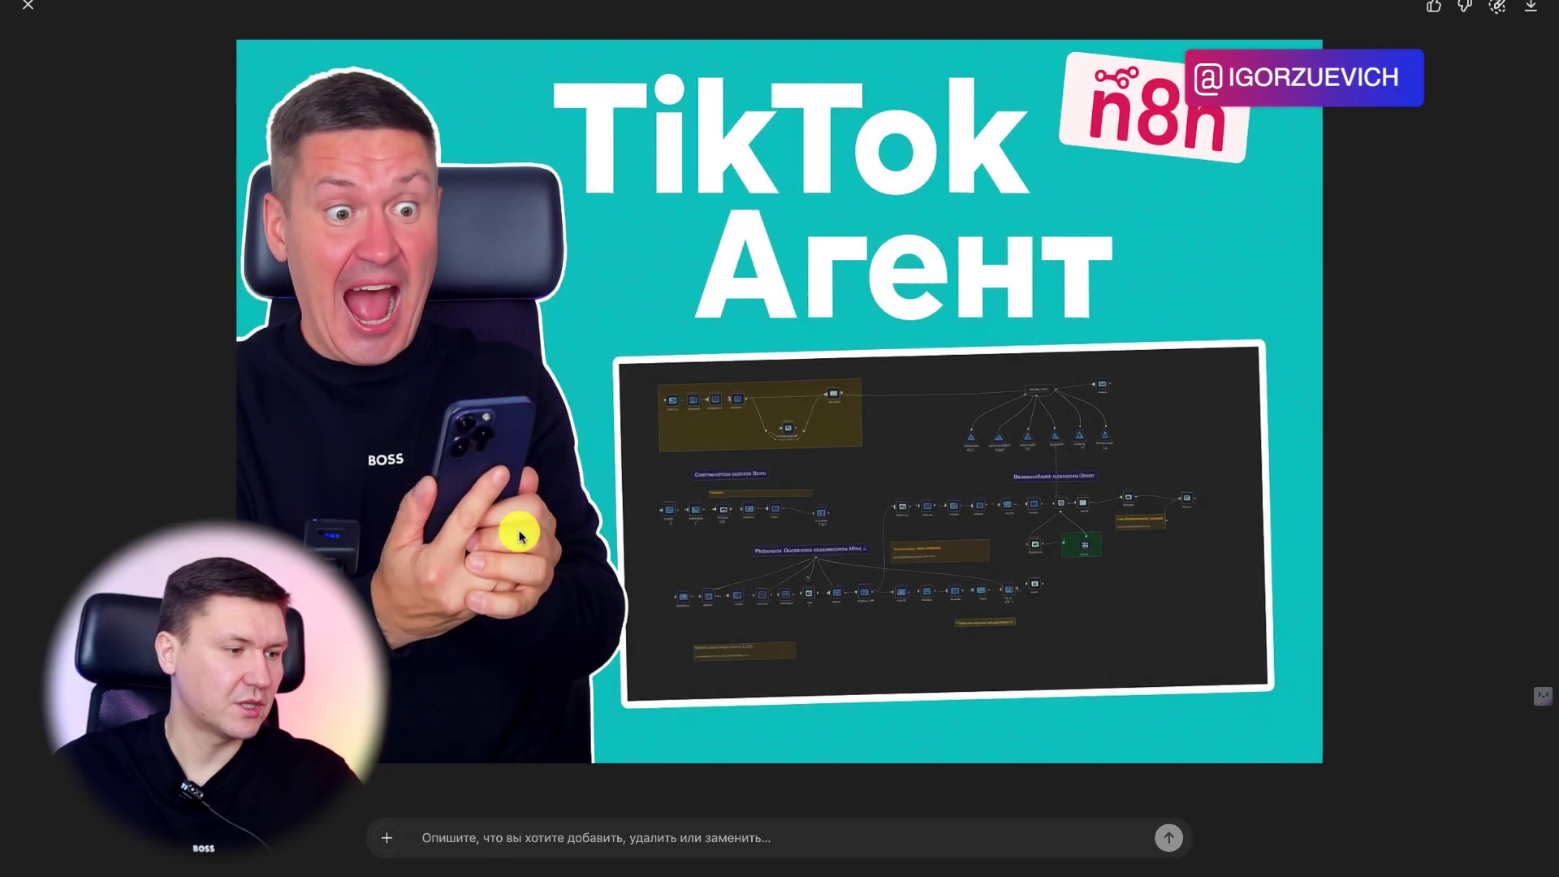
key(Escape)
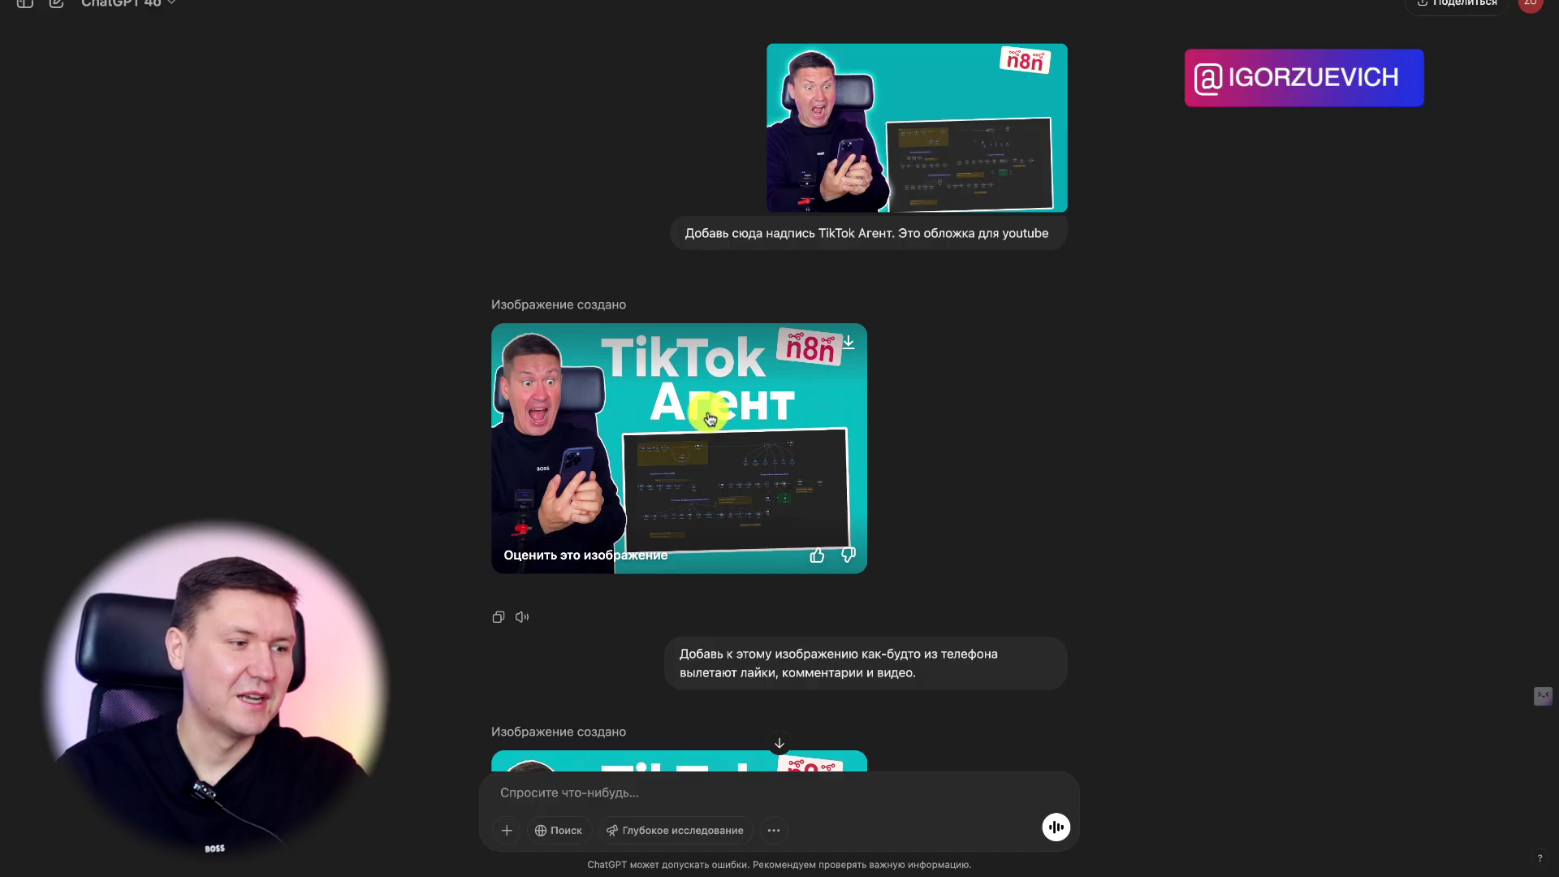
- Enlarge the TikTok Агент thumbnail with likes, comments and video icons flying from the phone
scroll(709, 418, down, 3)
scroll(707, 443, down, 4)
scroll(707, 442, down, 2)
scroll(894, 461, down, 2)
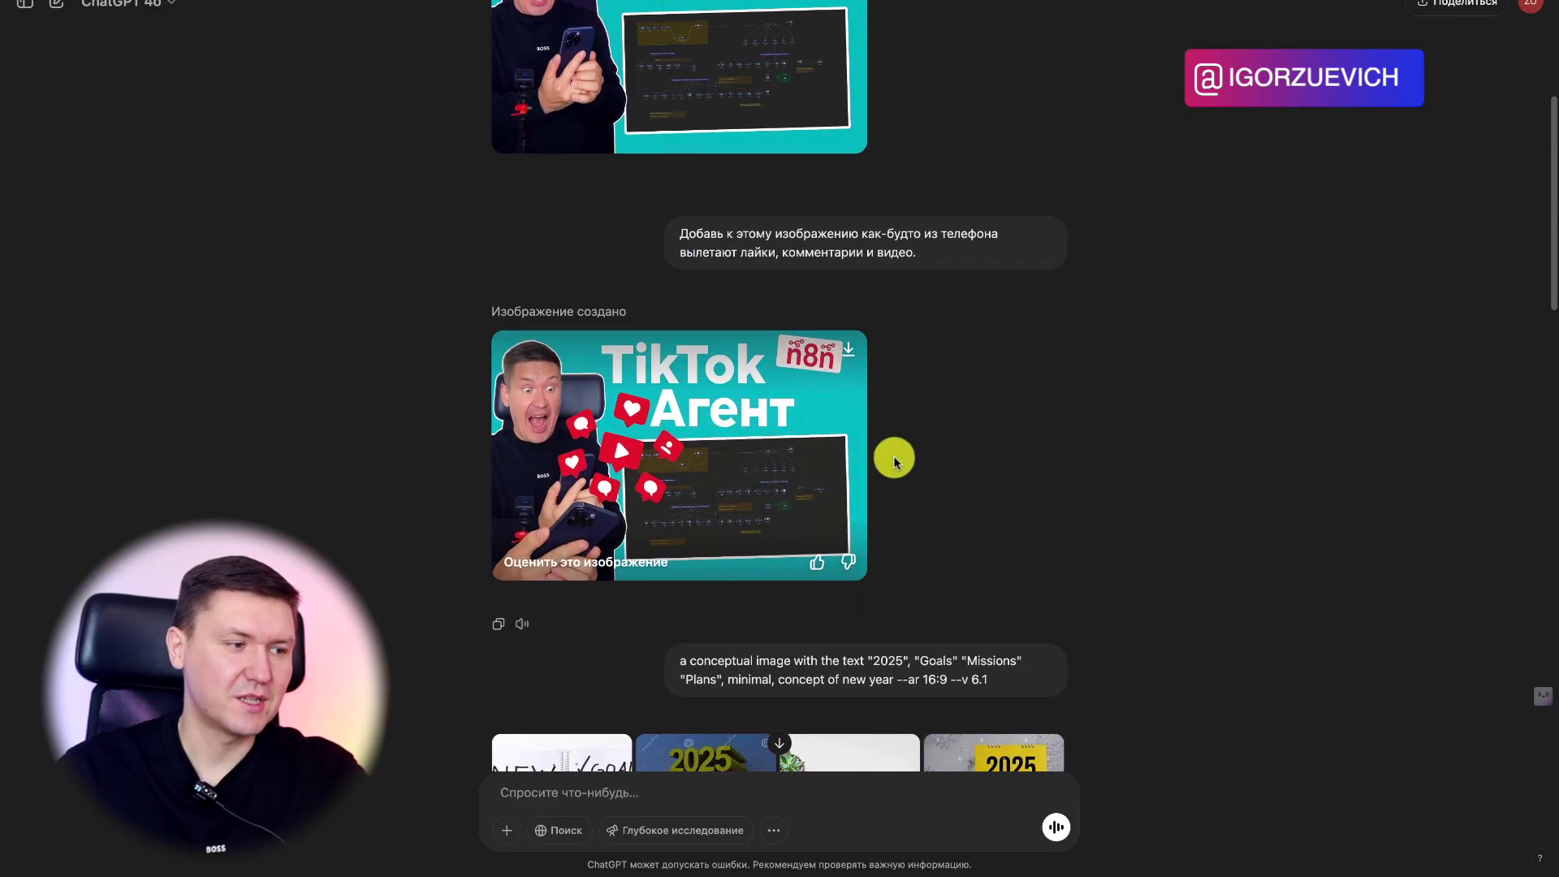
click(734, 431)
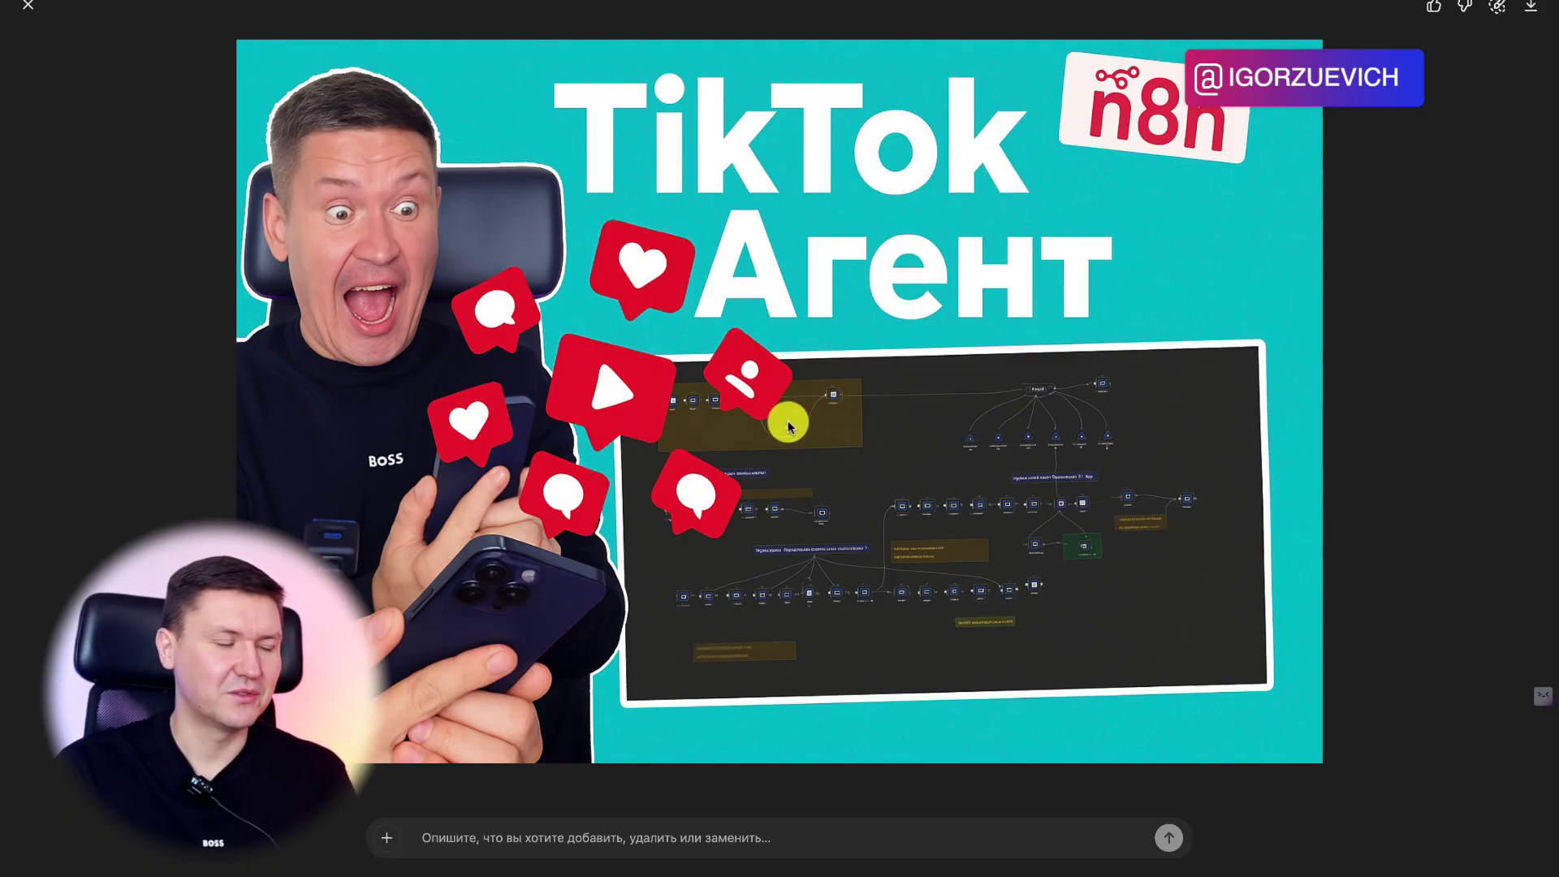
- Page through the NEW YEAR 2025 reference photos, ending on the notebook with the succulent
key(Escape)
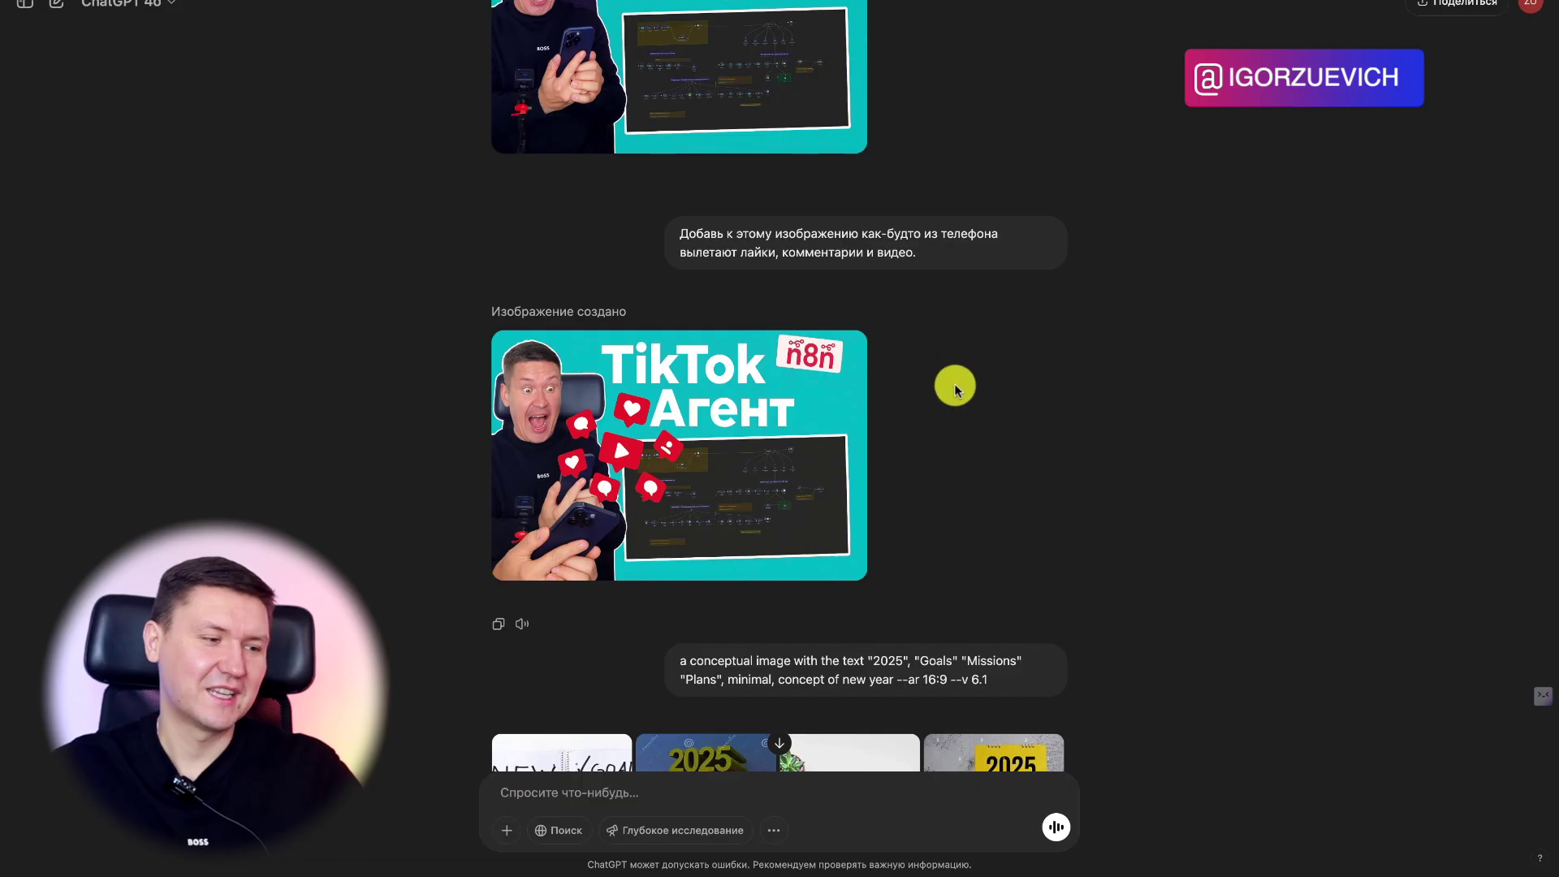
scroll(921, 420, down, 5)
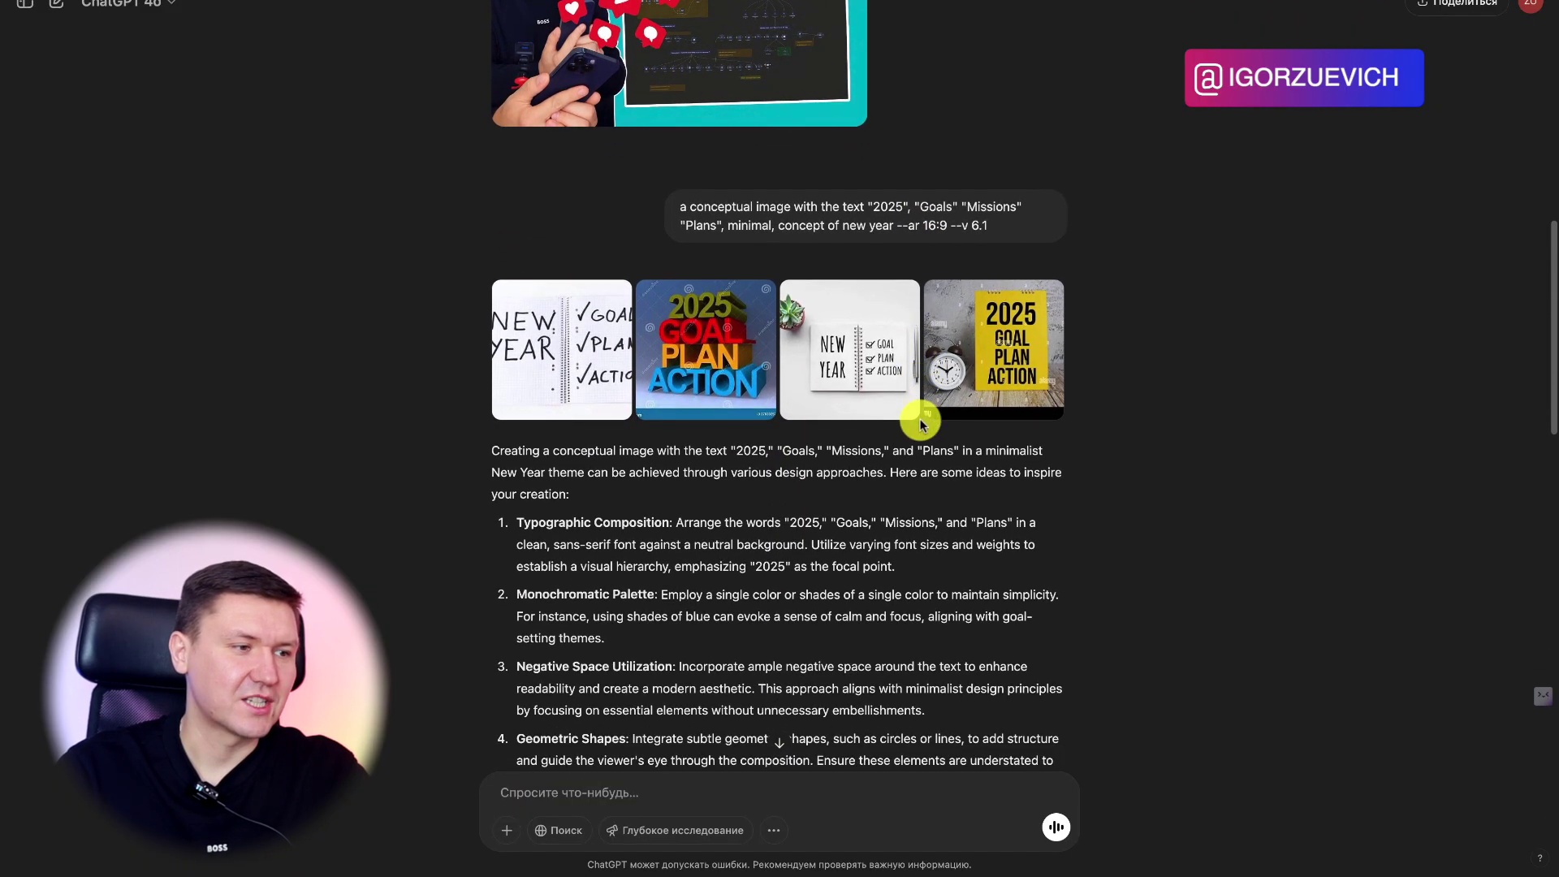
scroll(613, 355, down, 1)
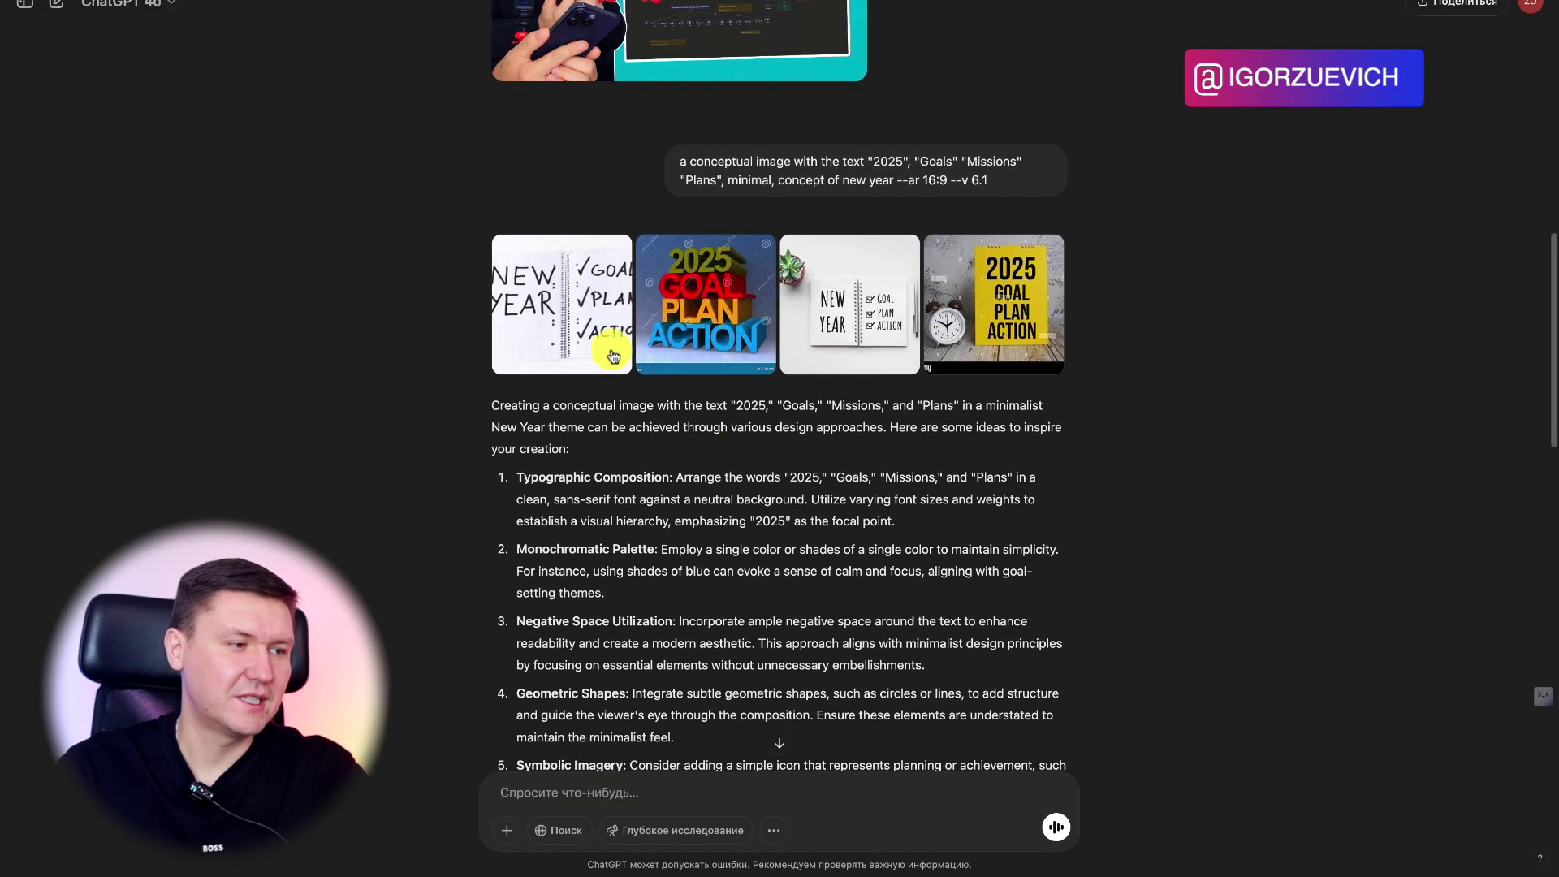
click(613, 356)
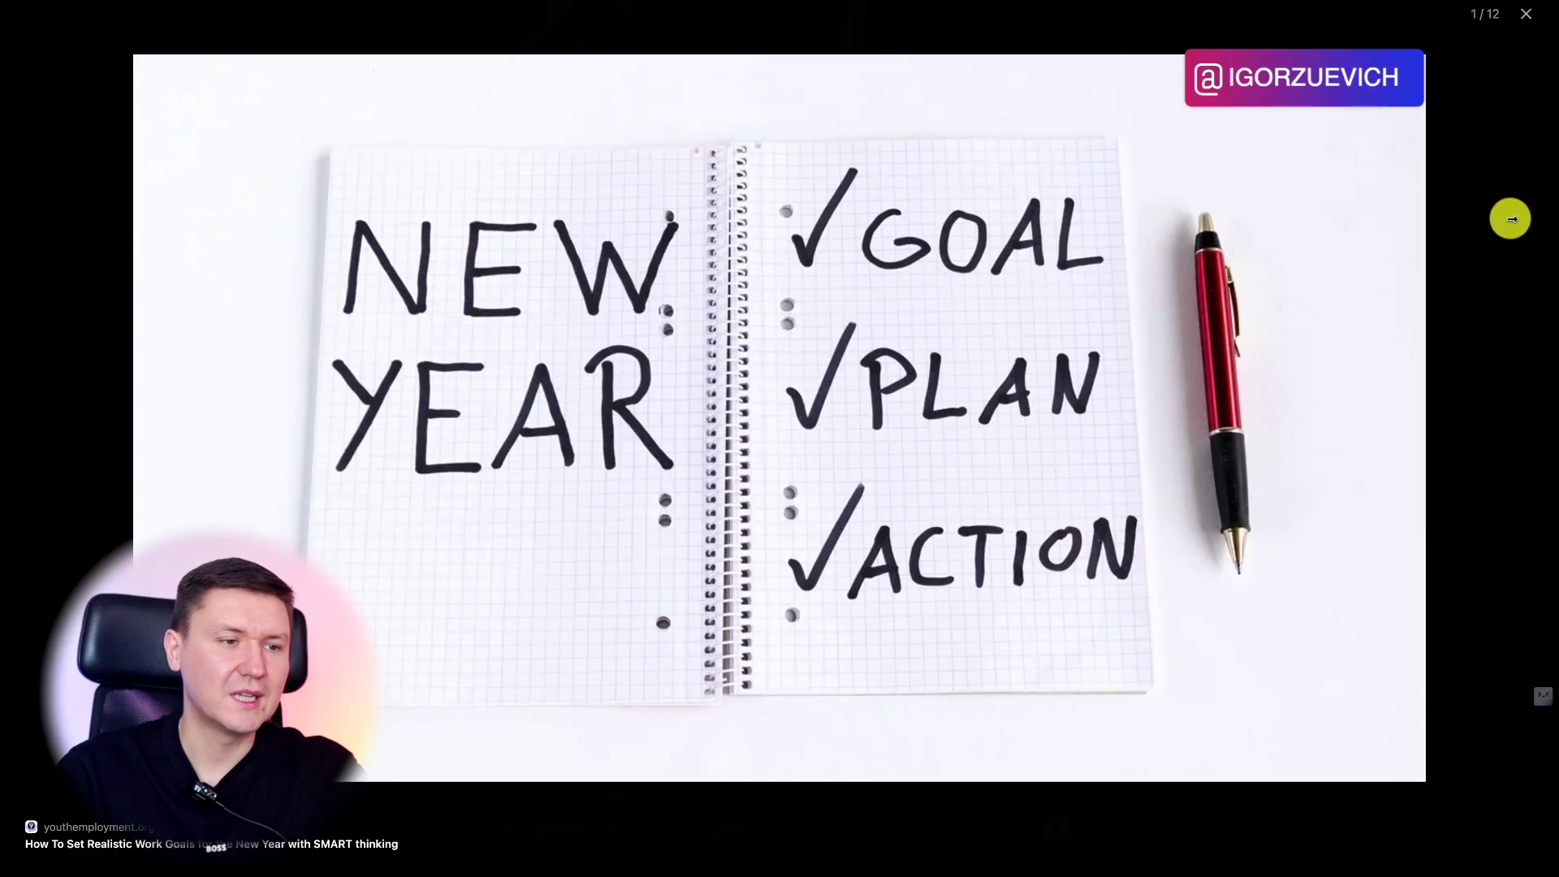
click(1510, 219)
click(1499, 159)
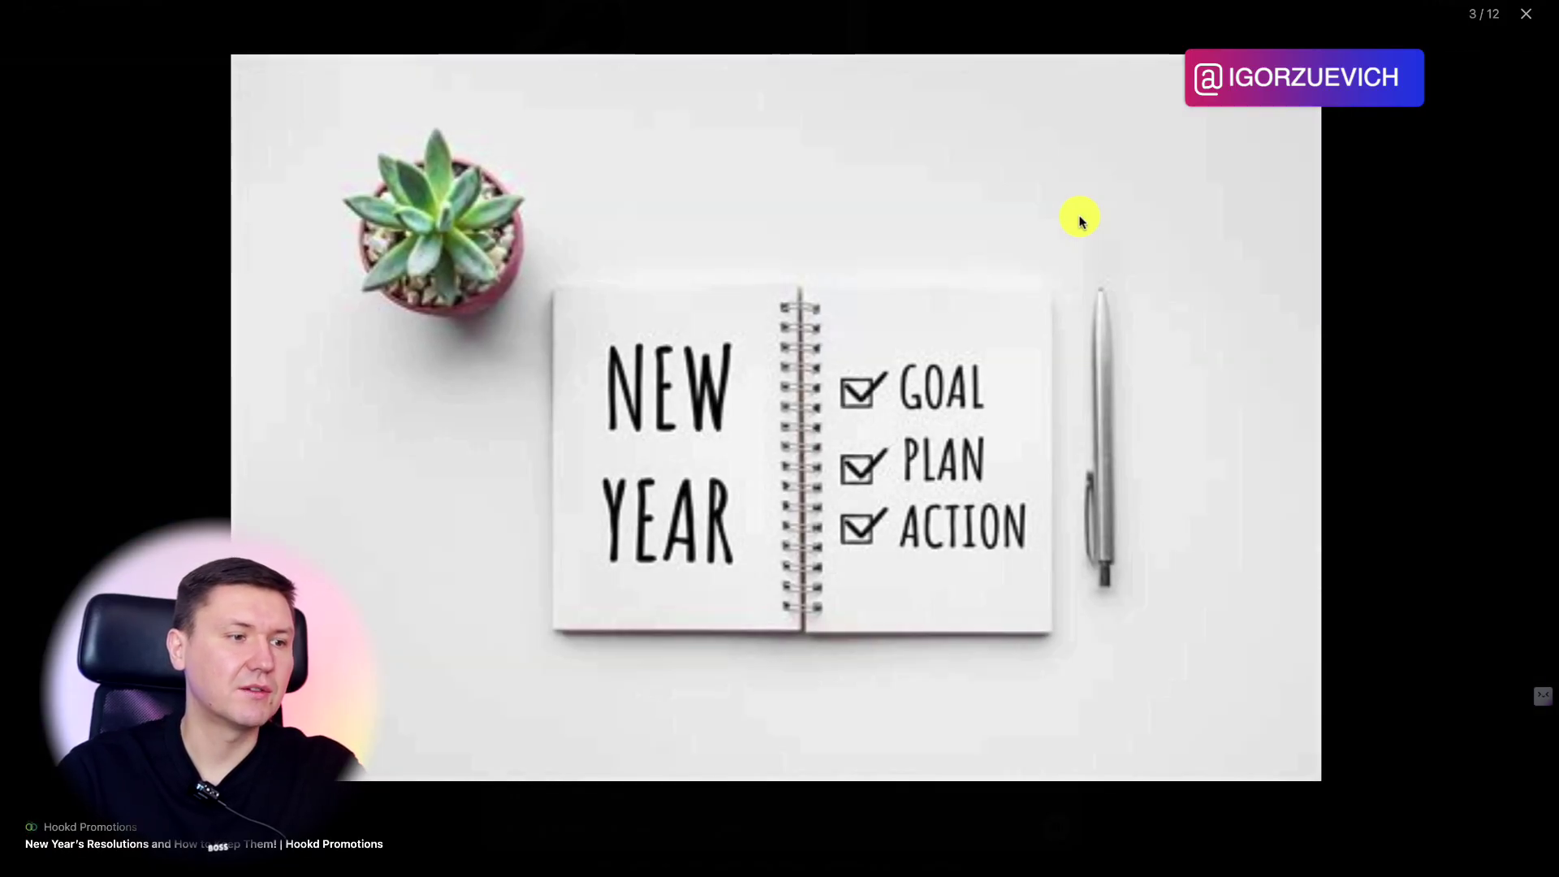
click(1526, 14)
- Enlarge the generated minimal '2025 GOALS MISSIONS PLANS' poster
scroll(755, 340, down, 5)
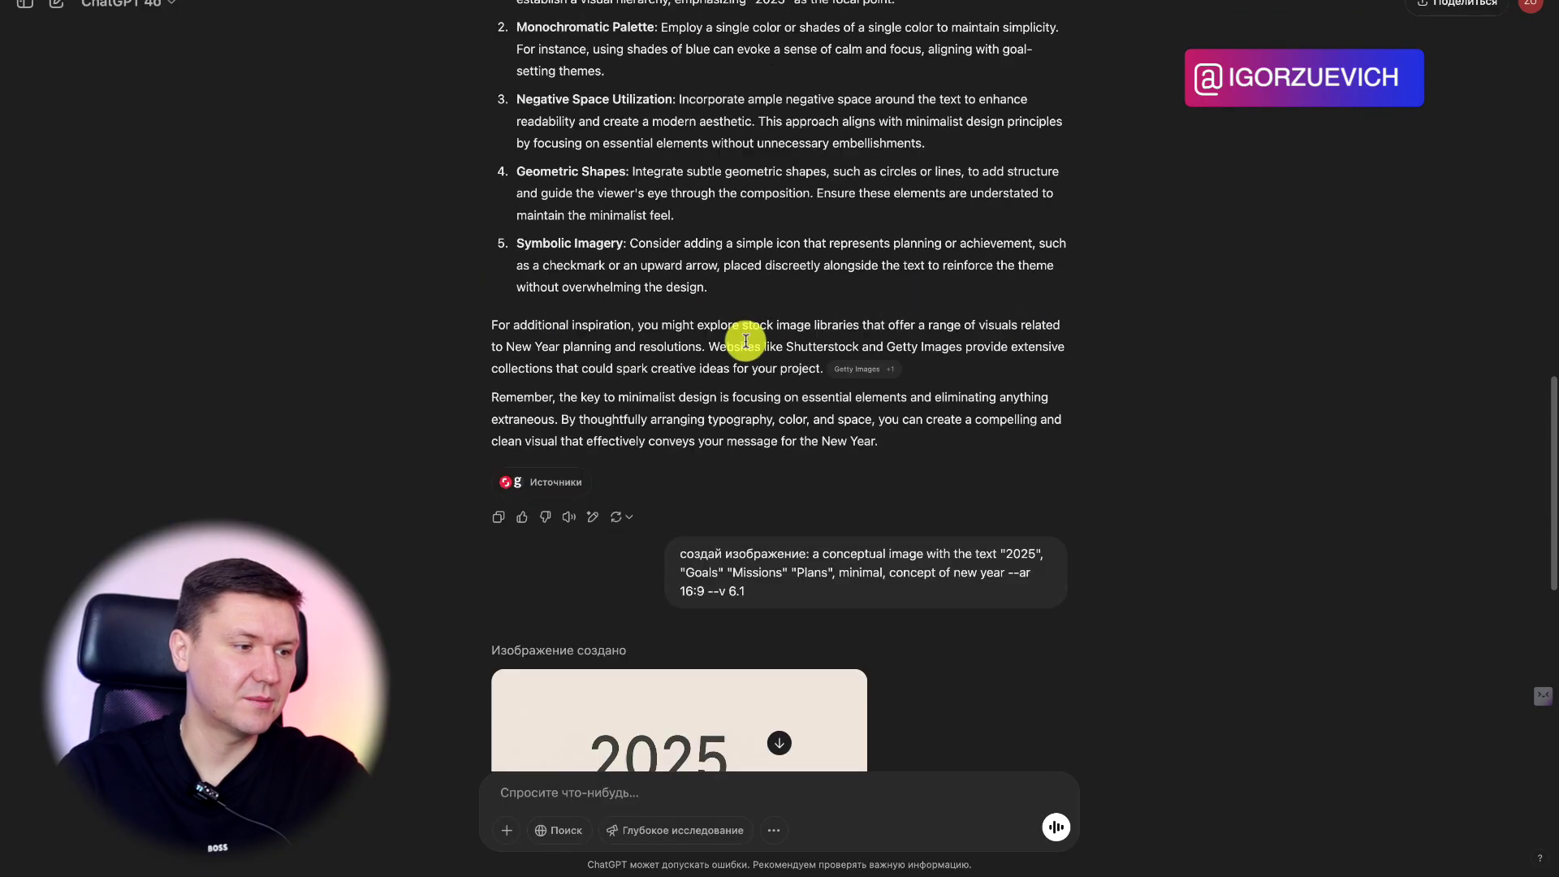
scroll(909, 257, down, 8)
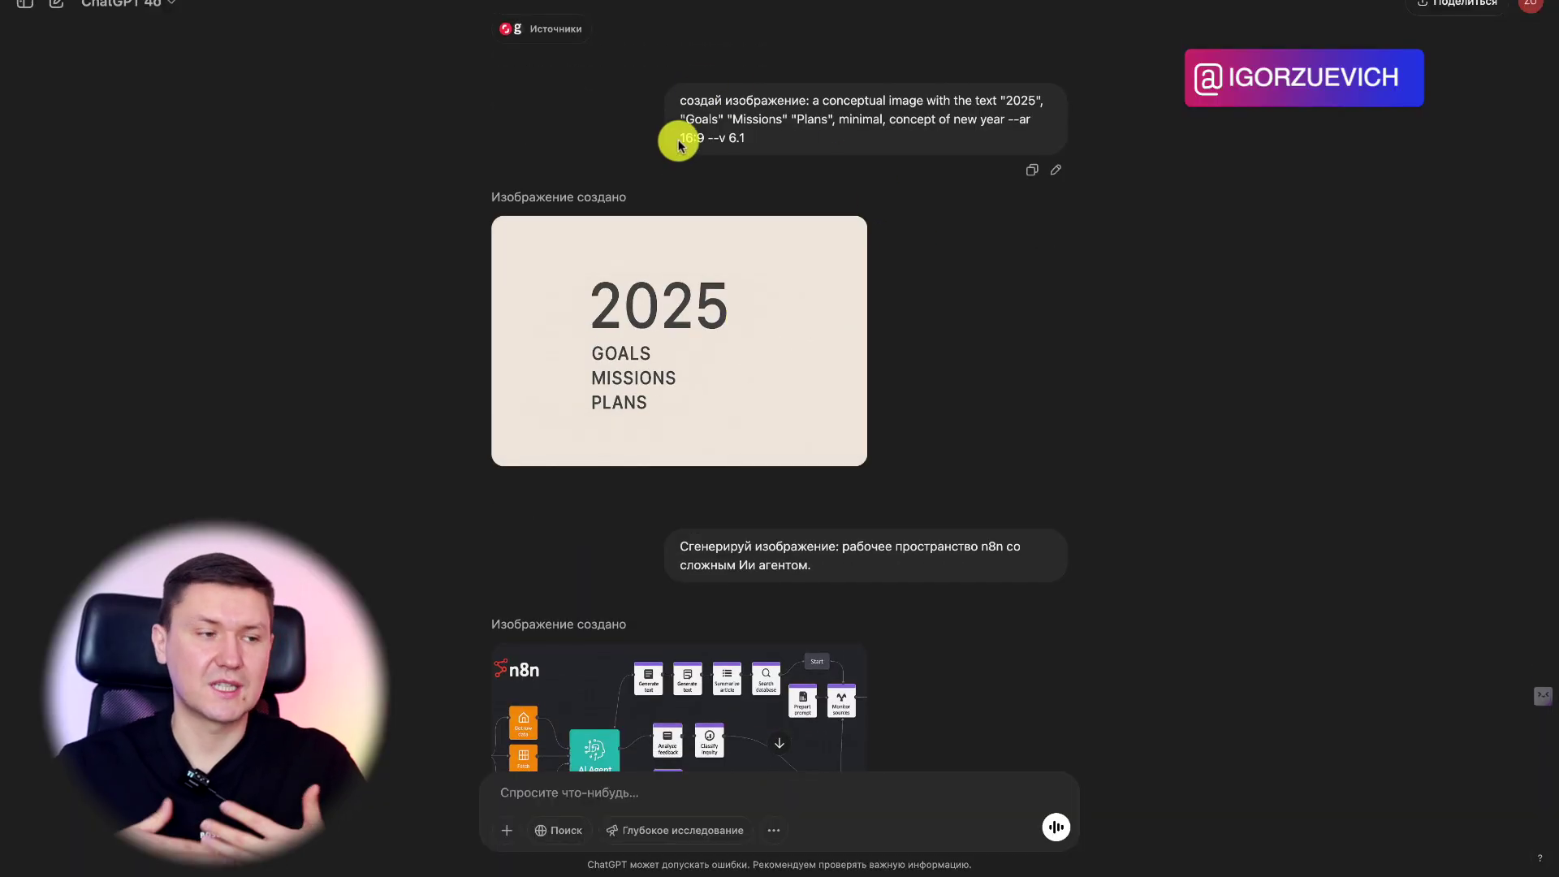
click(675, 315)
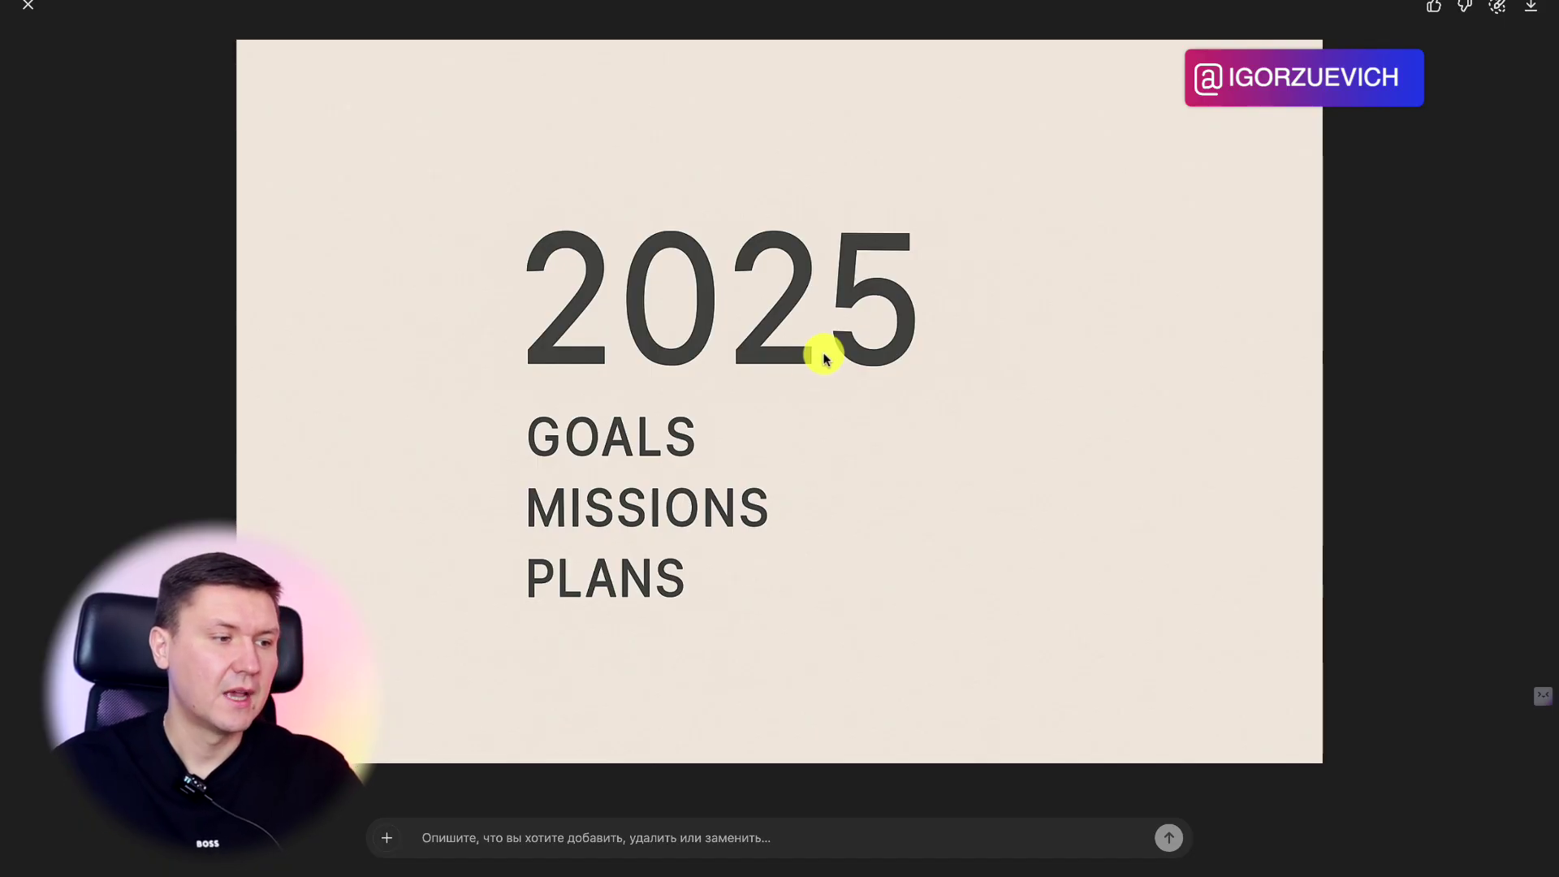
- View the generated n8n workspace image with its AI Agent node full size, then return to the chat
key(Escape)
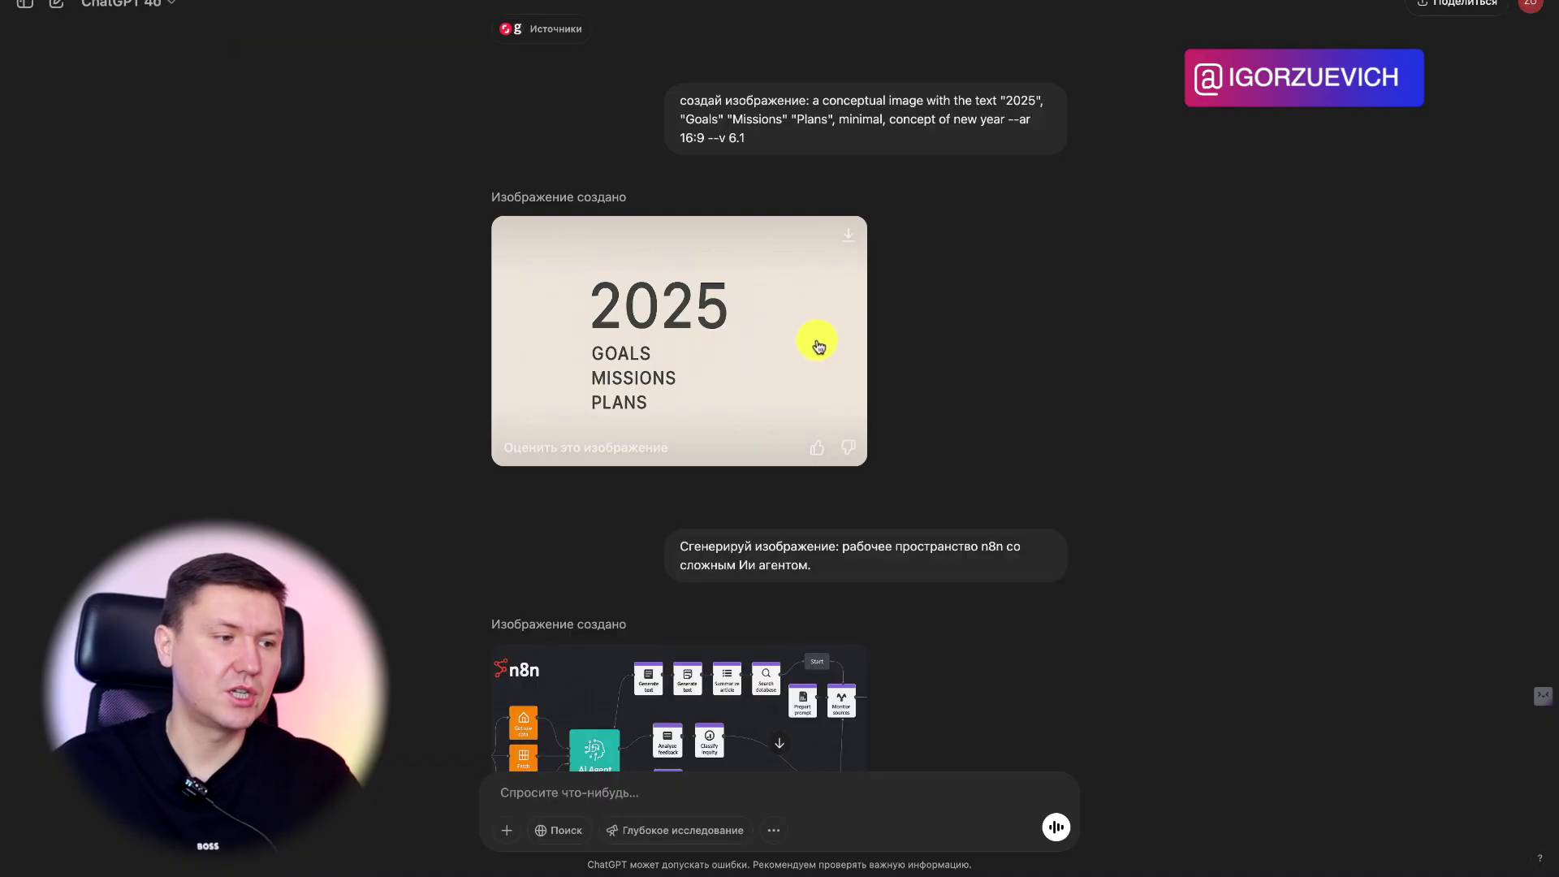
scroll(893, 337, down, 2)
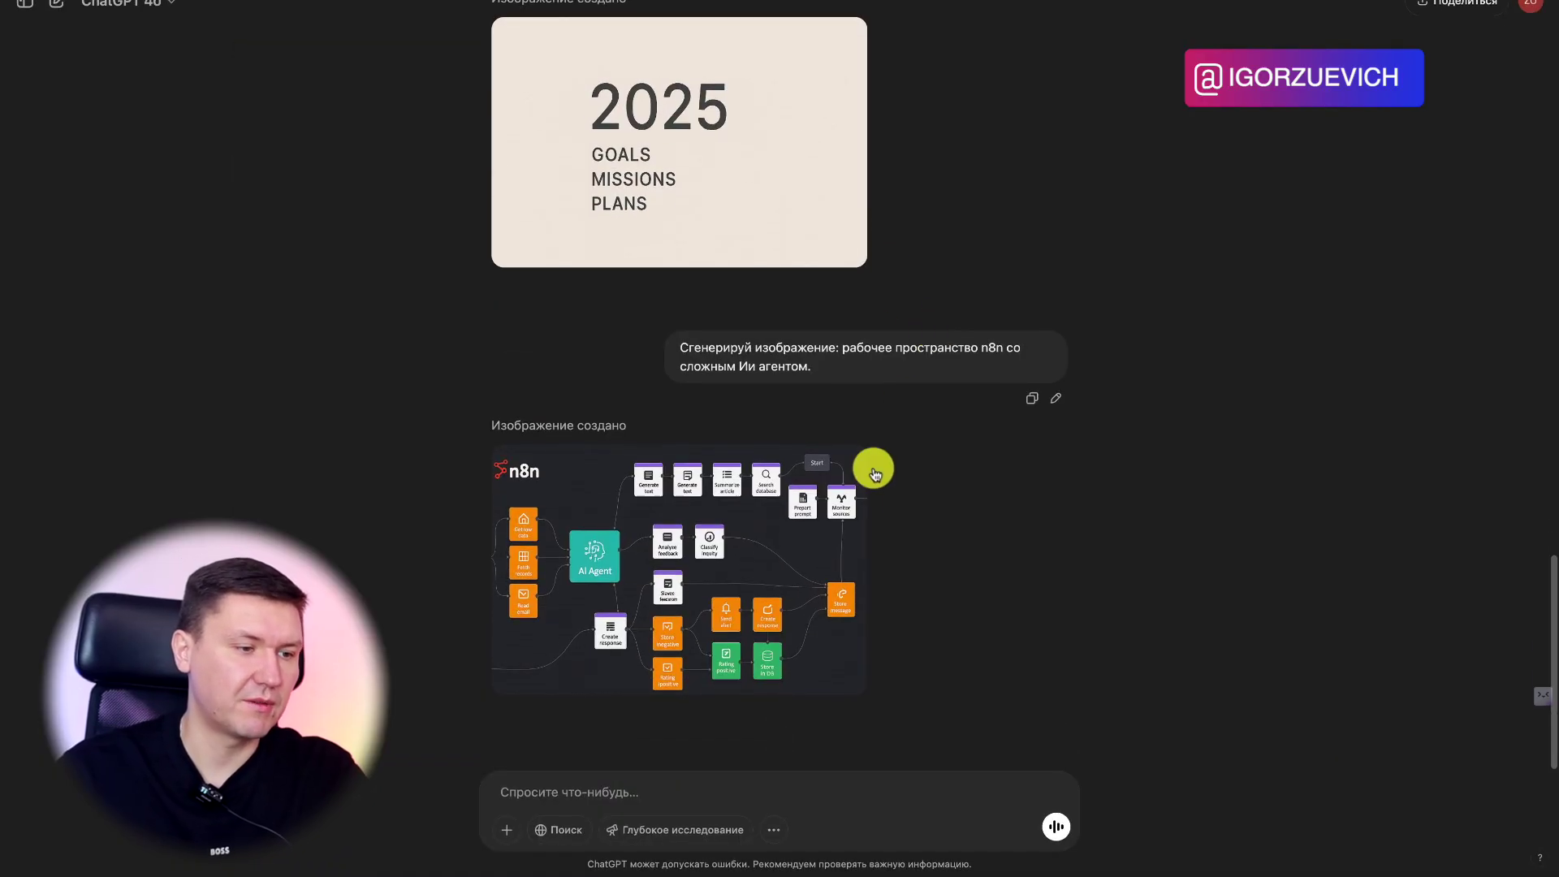
click(734, 564)
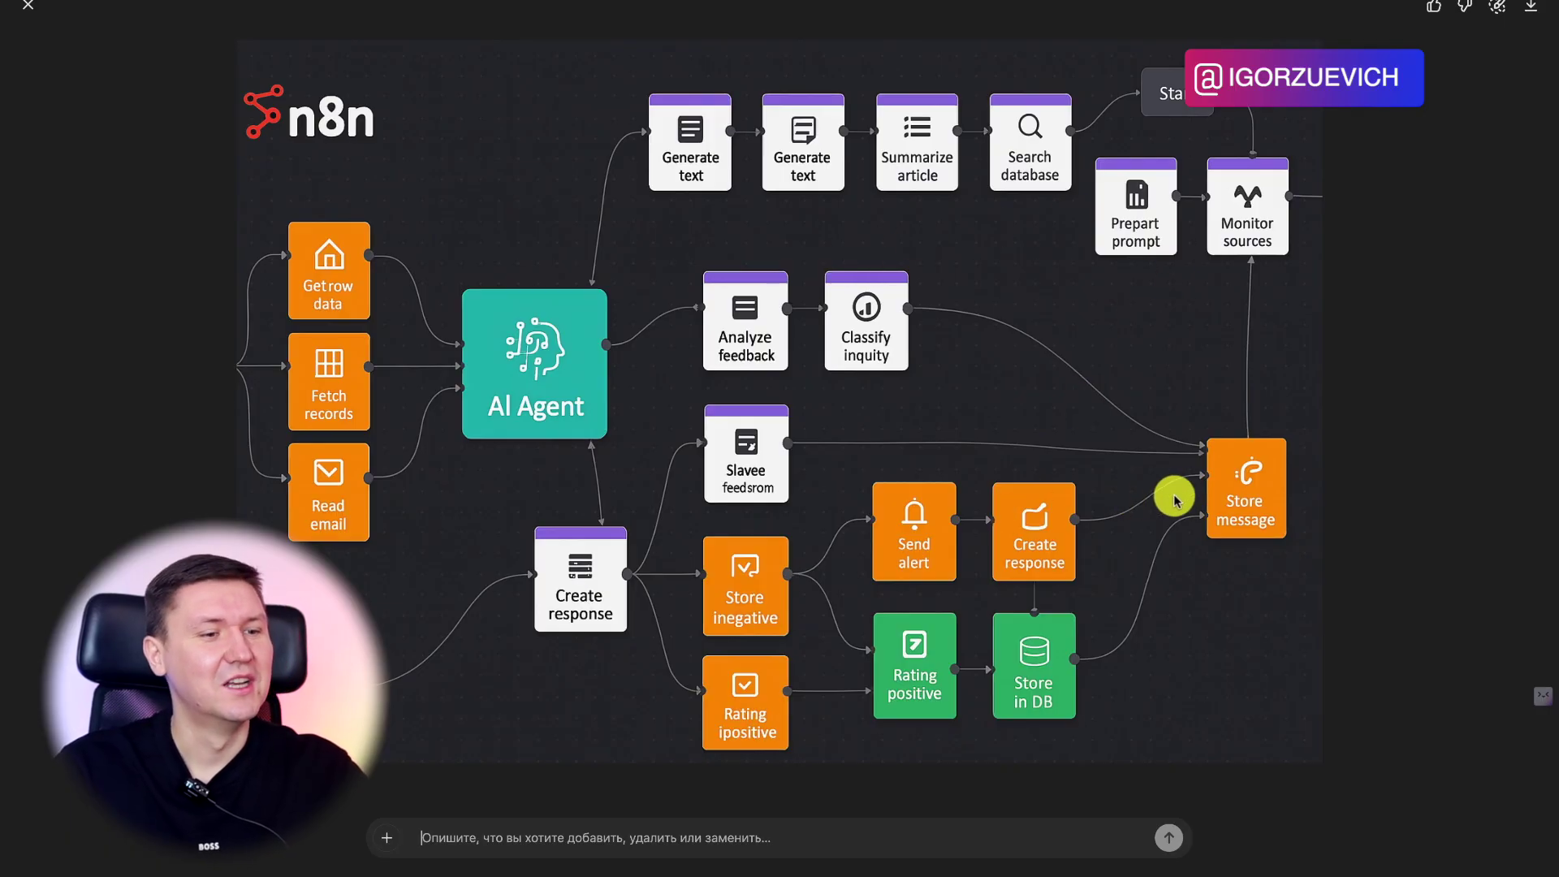
key(Escape)
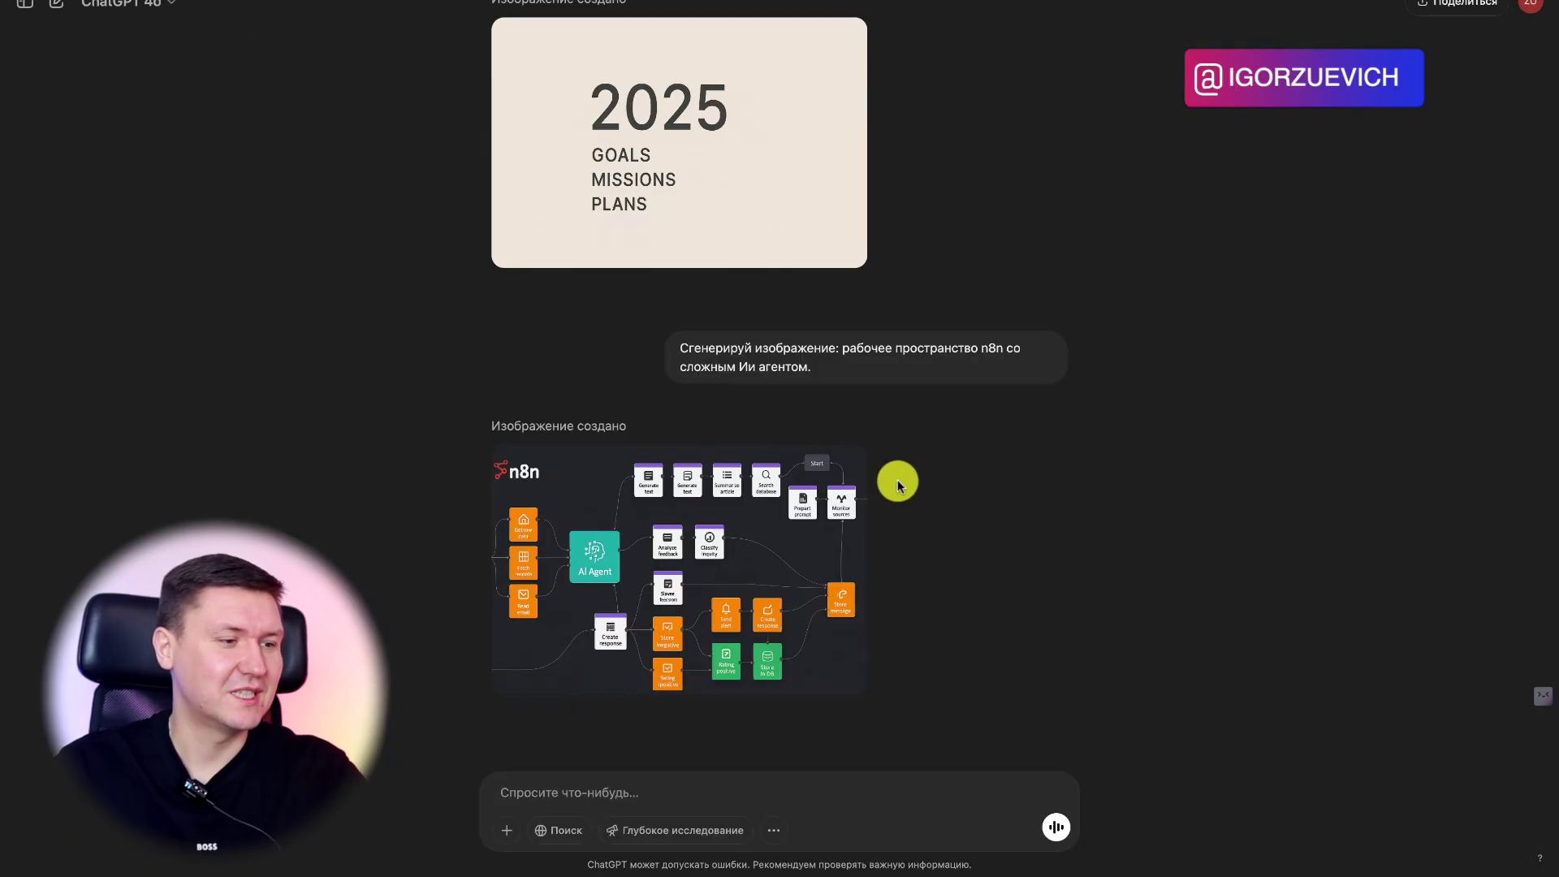
scroll(898, 557, up, 1)
scroll(898, 563, up, 2)
scroll(833, 591, down, 2)
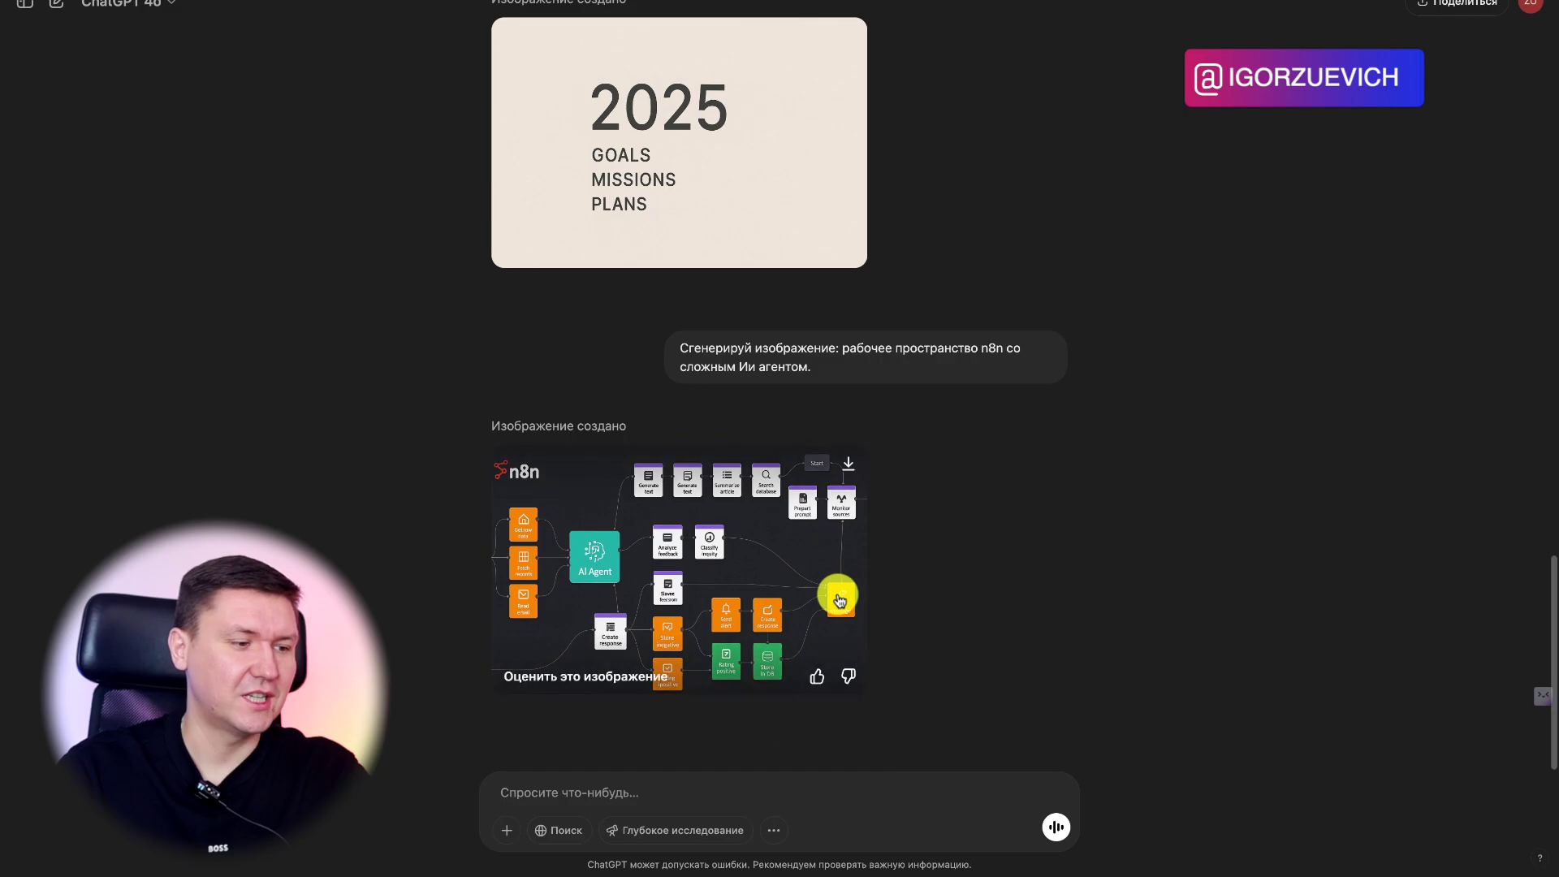
scroll(900, 527, up, 8)
scroll(901, 532, up, 10)
scroll(901, 531, up, 8)
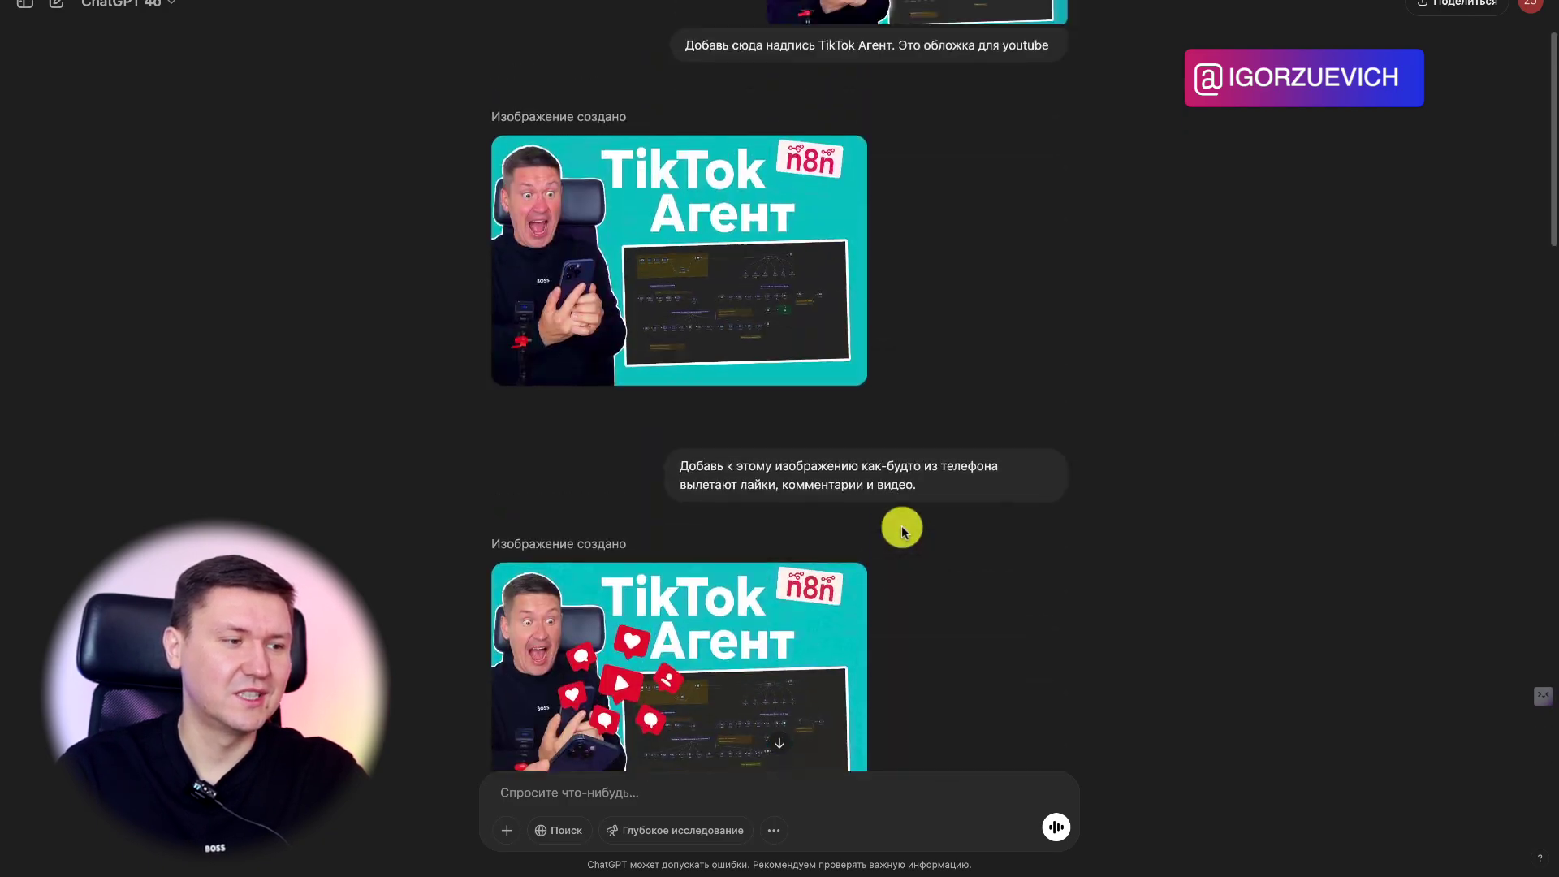
scroll(901, 532, up, 3)
scroll(901, 532, down, 10)
scroll(902, 532, down, 6)
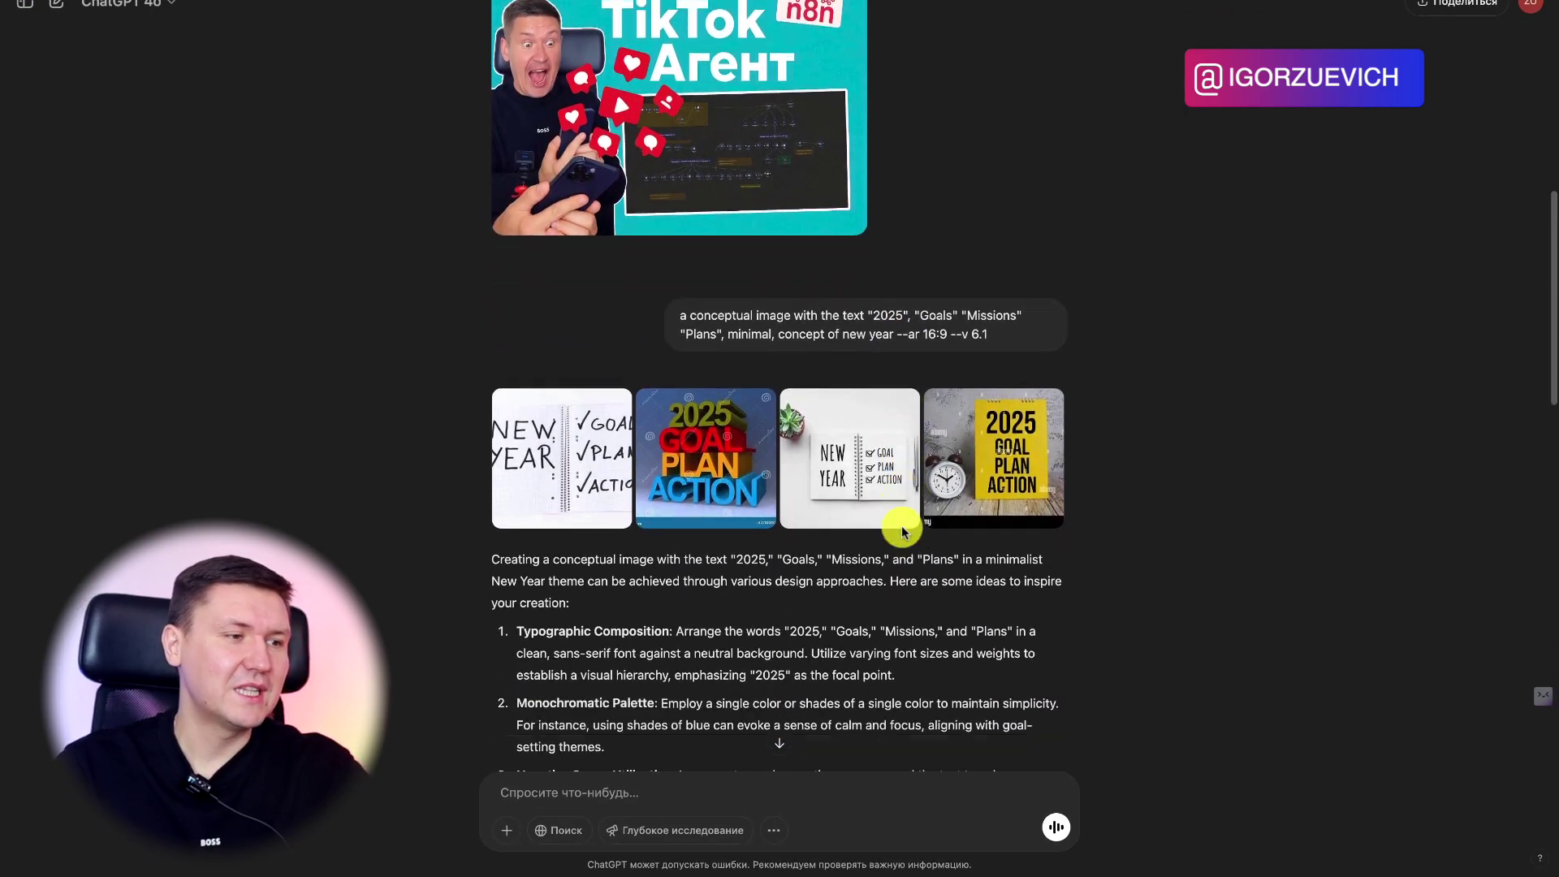
scroll(901, 527, down, 2)
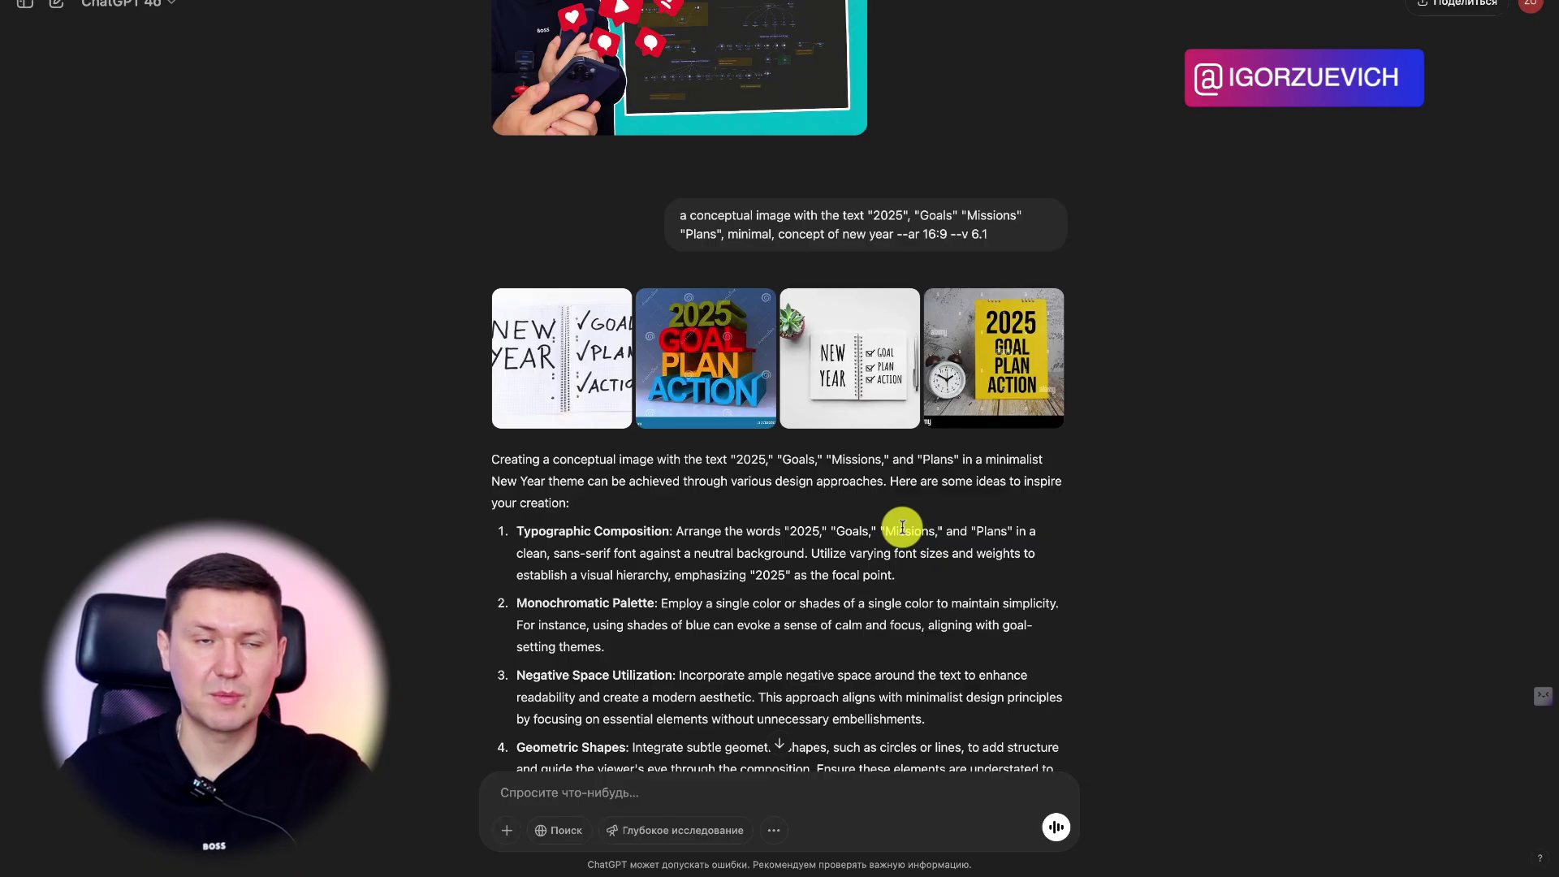
scroll(901, 528, up, 3)
scroll(902, 528, up, 7)
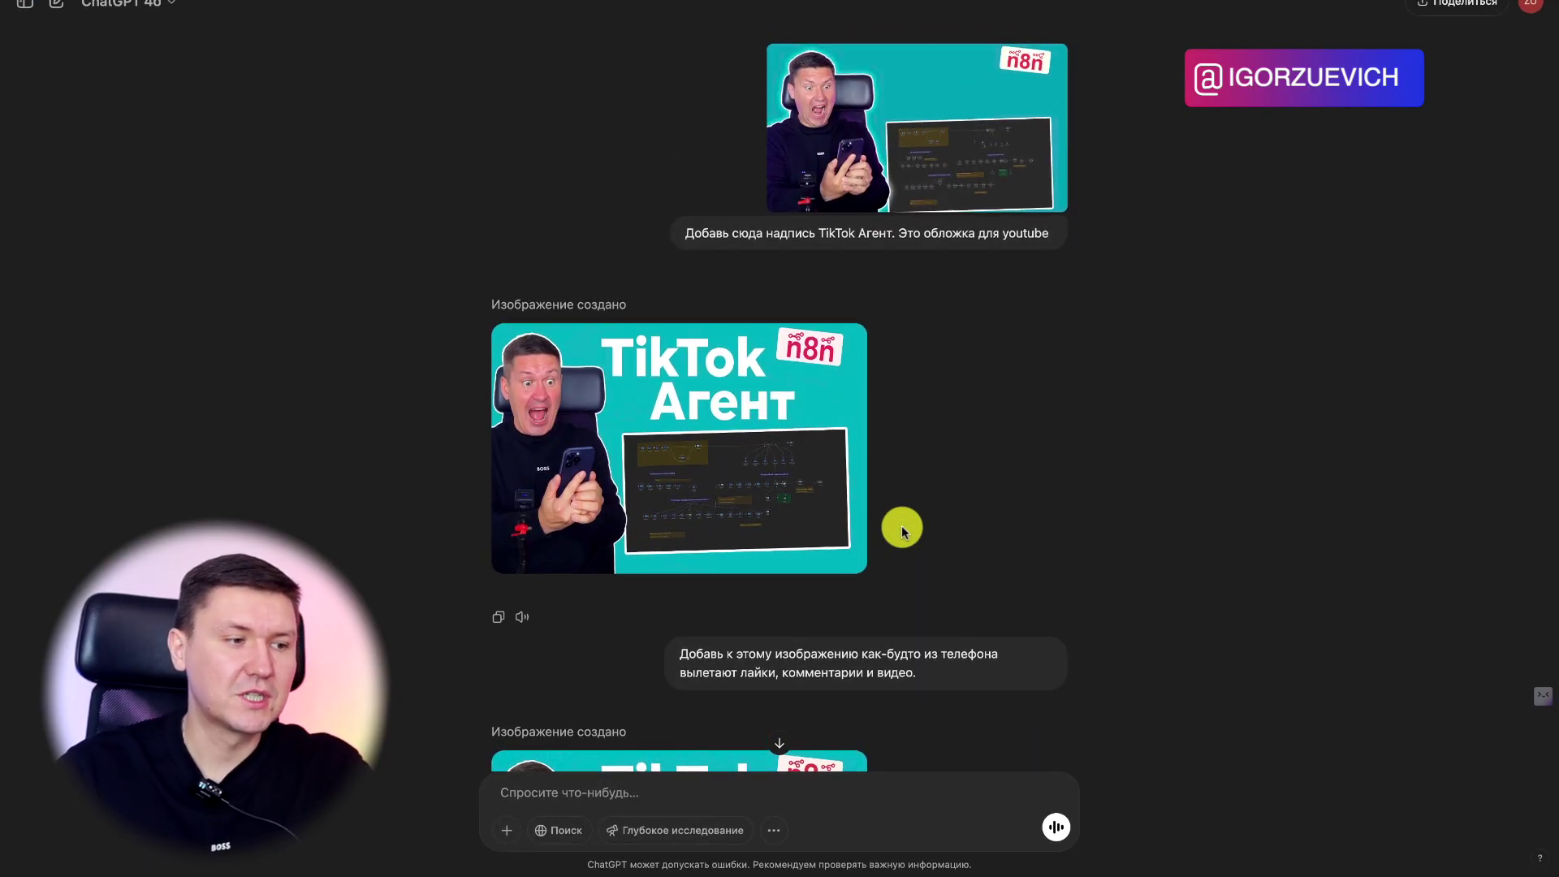
scroll(902, 529, down, 5)
scroll(902, 530, down, 3)
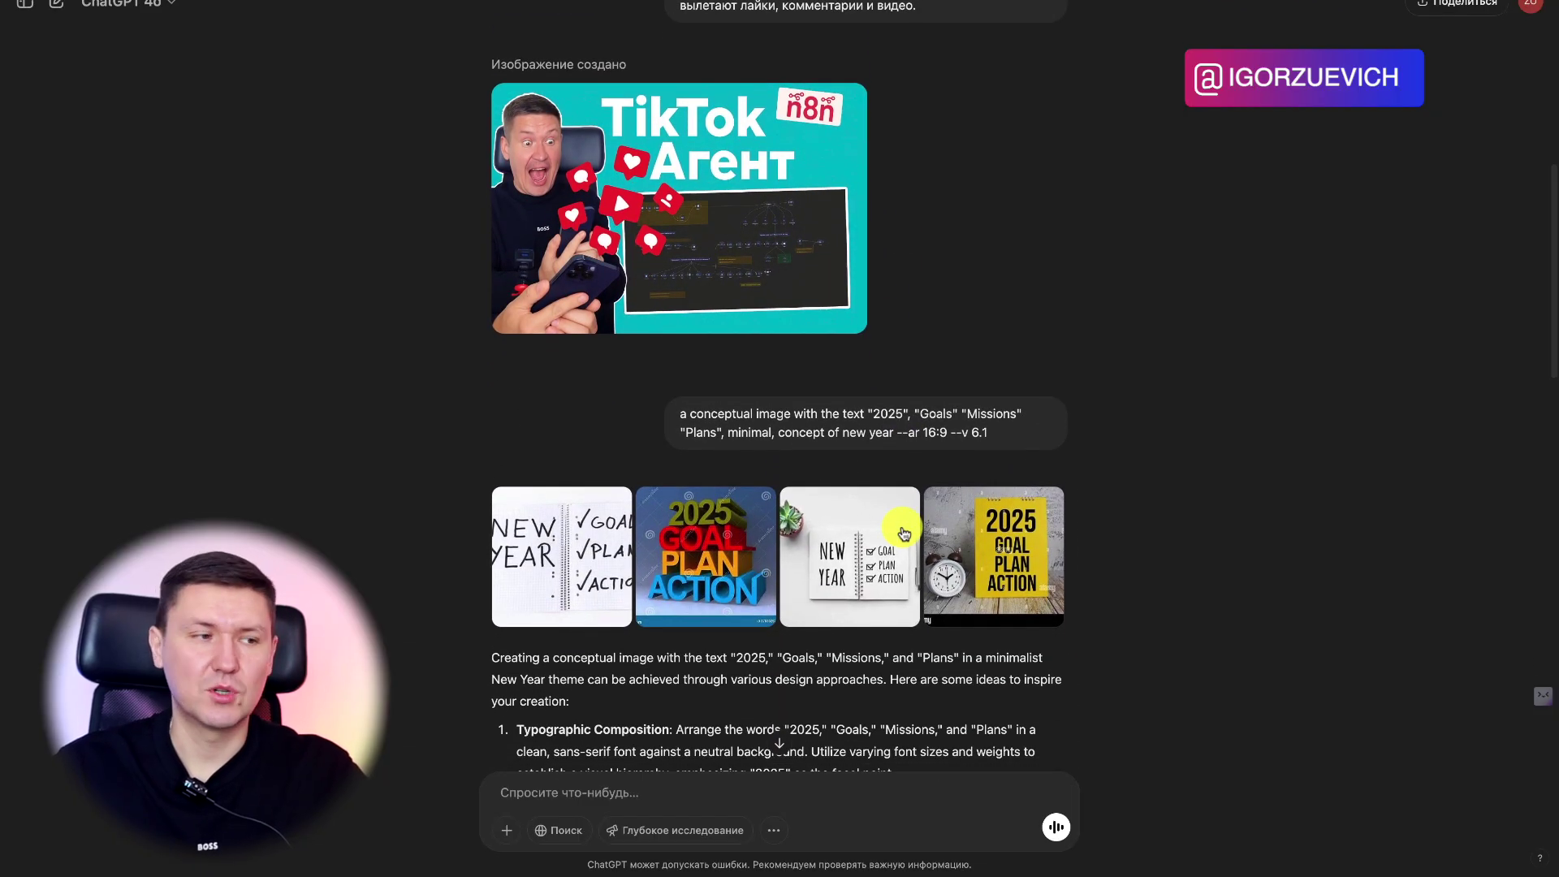
scroll(902, 529, up, 2)
scroll(902, 532, up, 1)
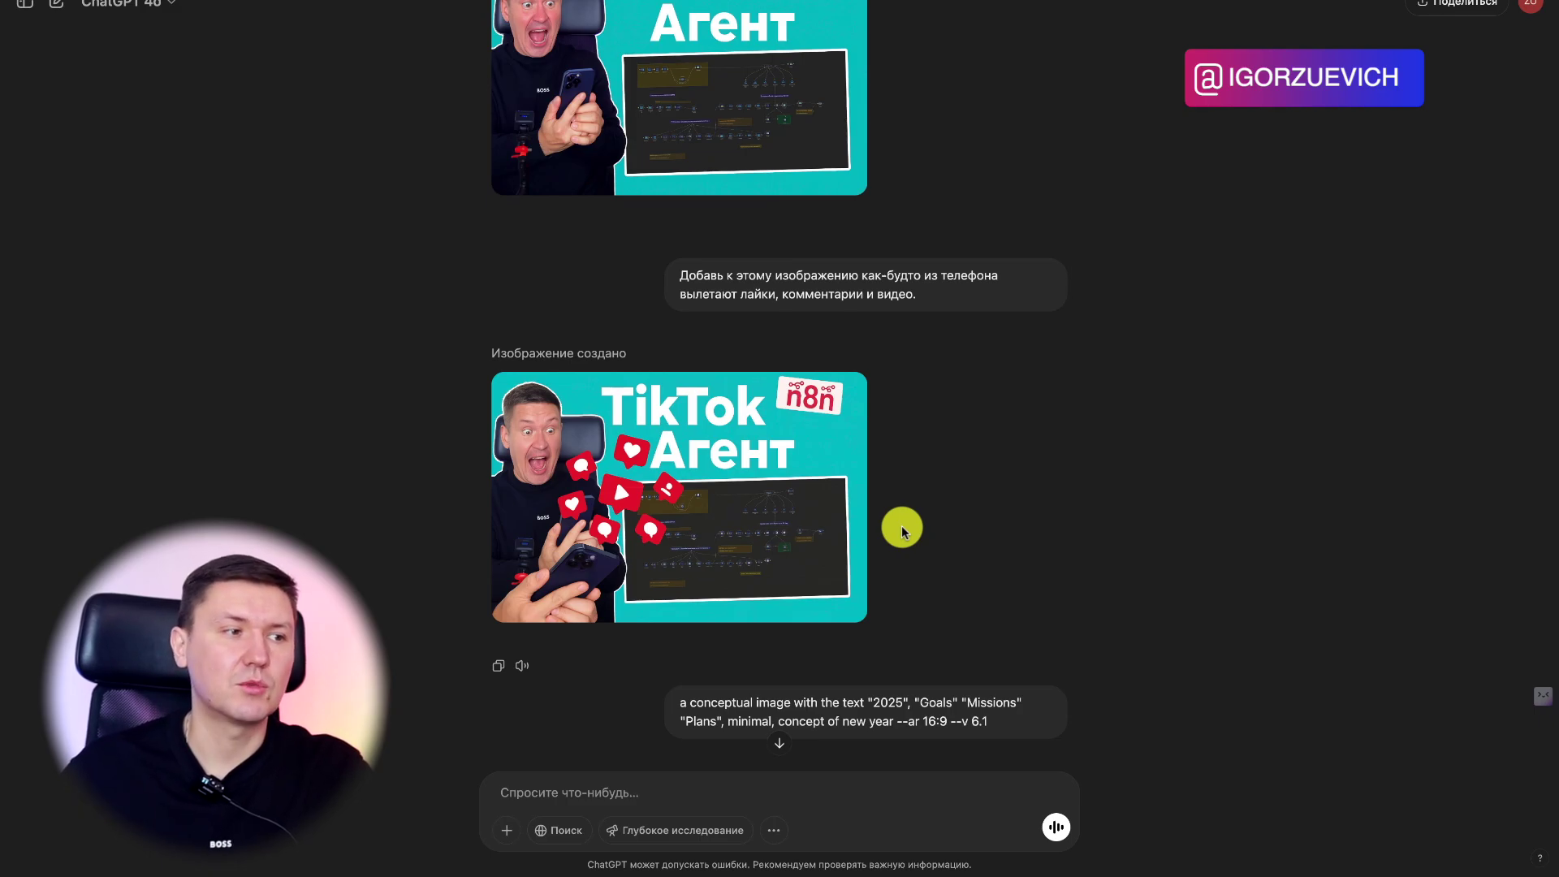
scroll(902, 529, up, 4)
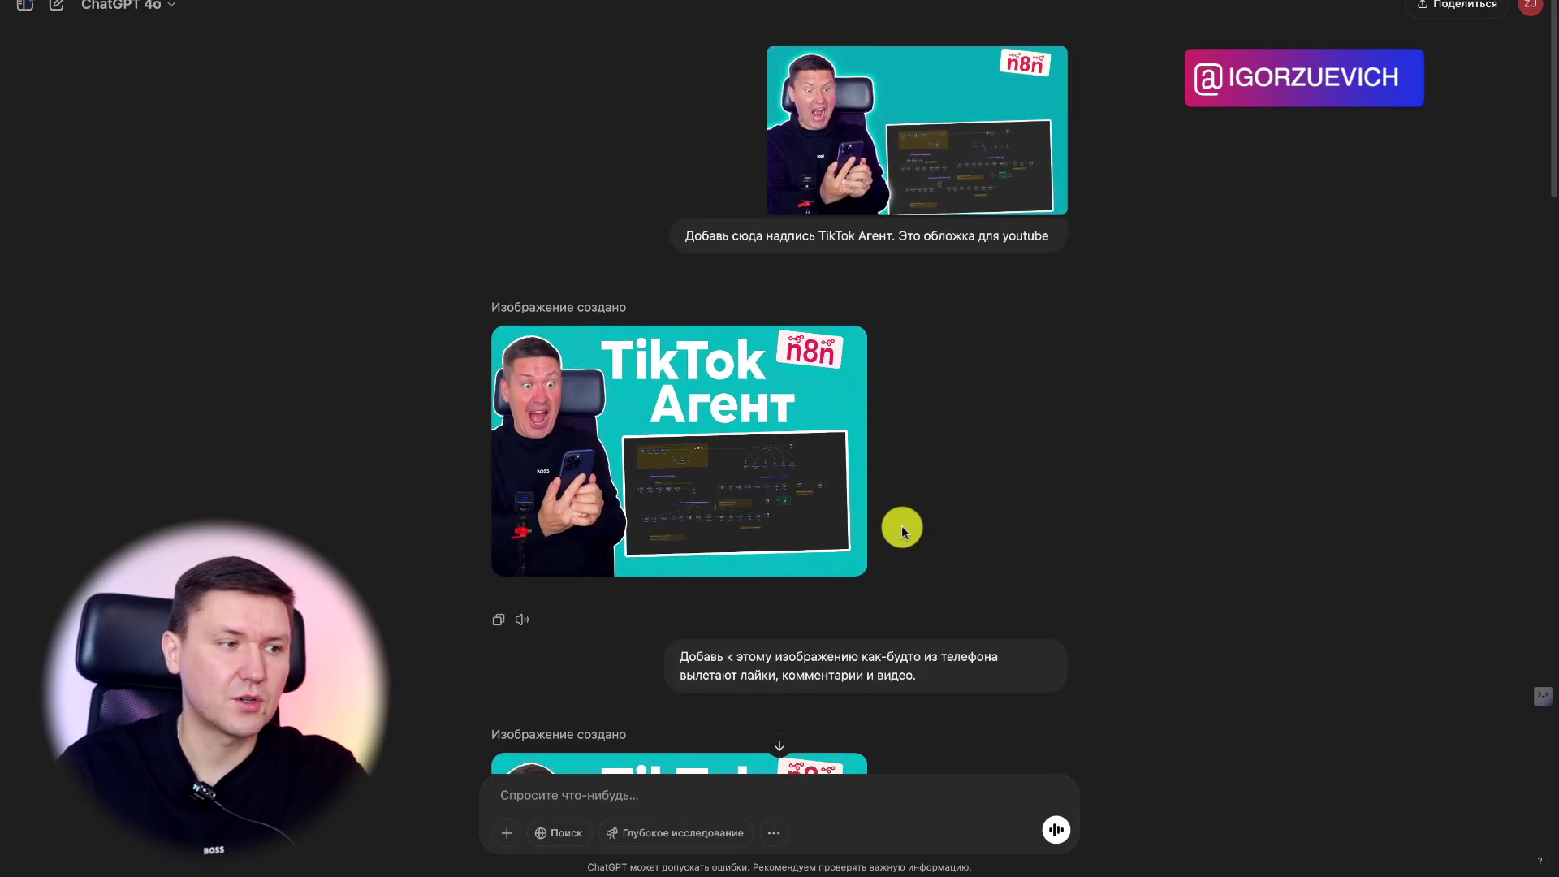